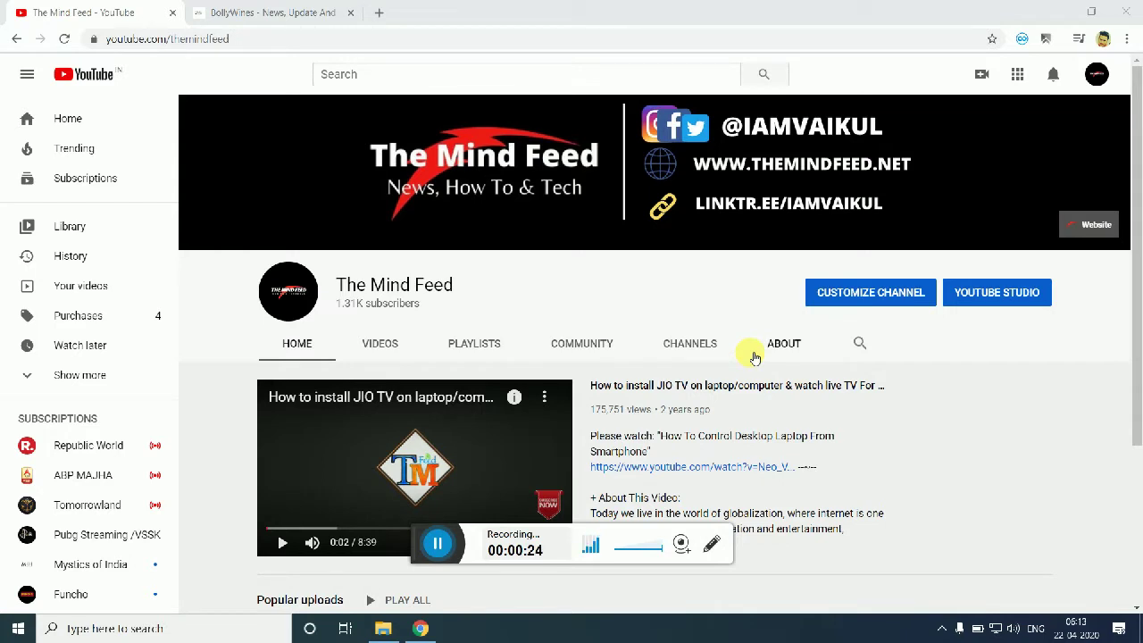
Step: Switch to the BollyWines tab and go to blogger.com from the address bar
{"action": "left_click", "coordinate": [299, 15]}
{"action": "left_click", "coordinate": [302, 43]}
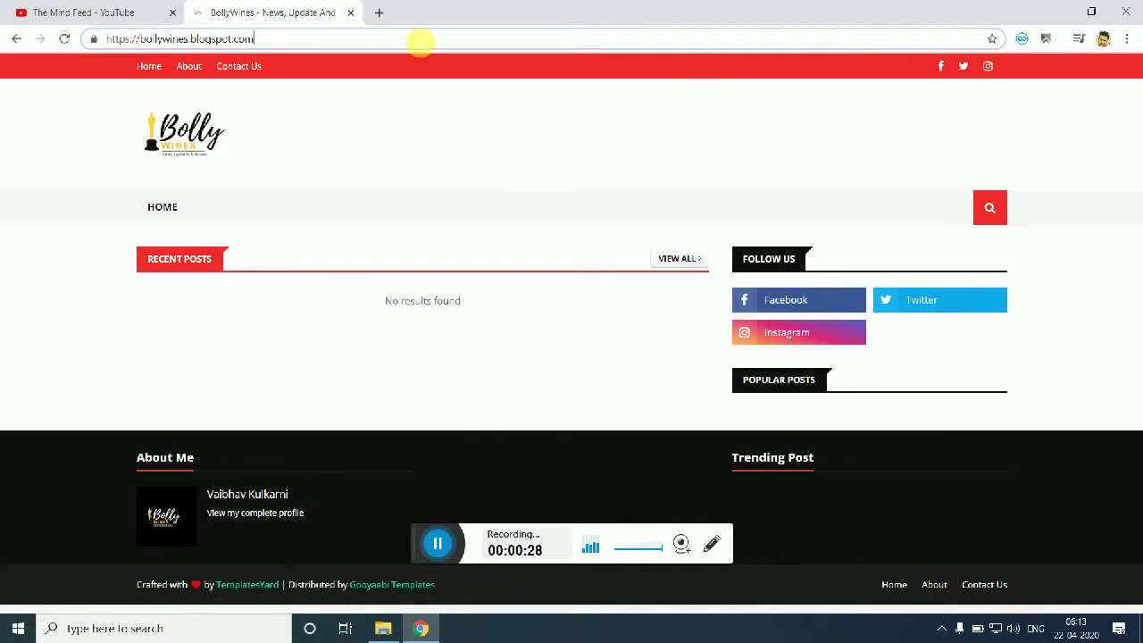
{"action": "left_click", "coordinate": [419, 42]}
{"action": "type", "text": "blogger"}
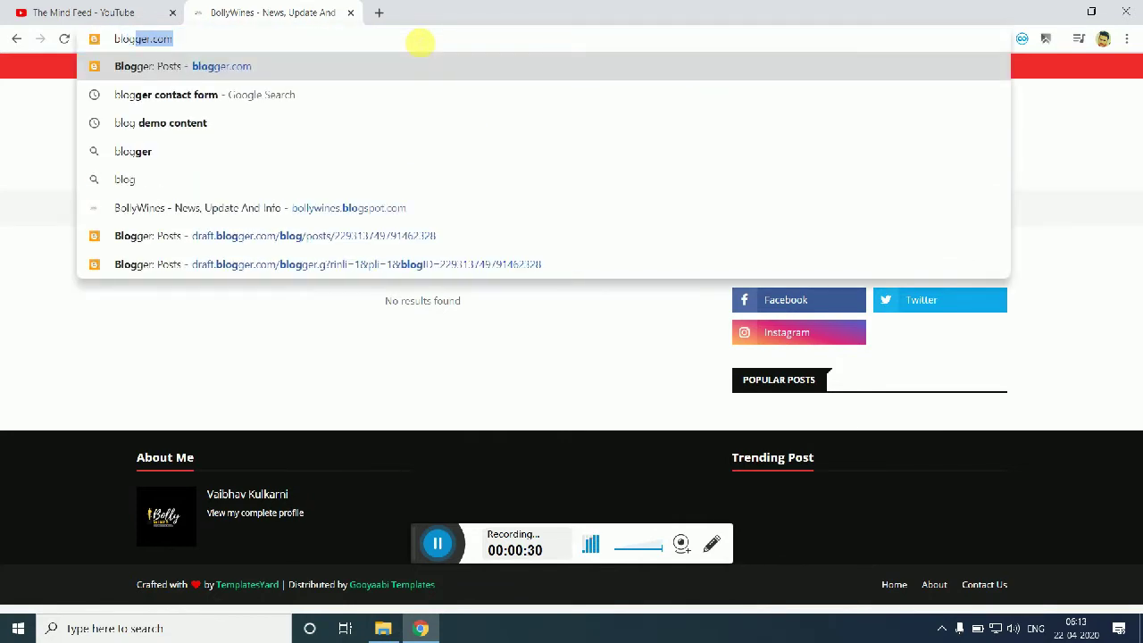
{"action": "key", "text": "Return"}
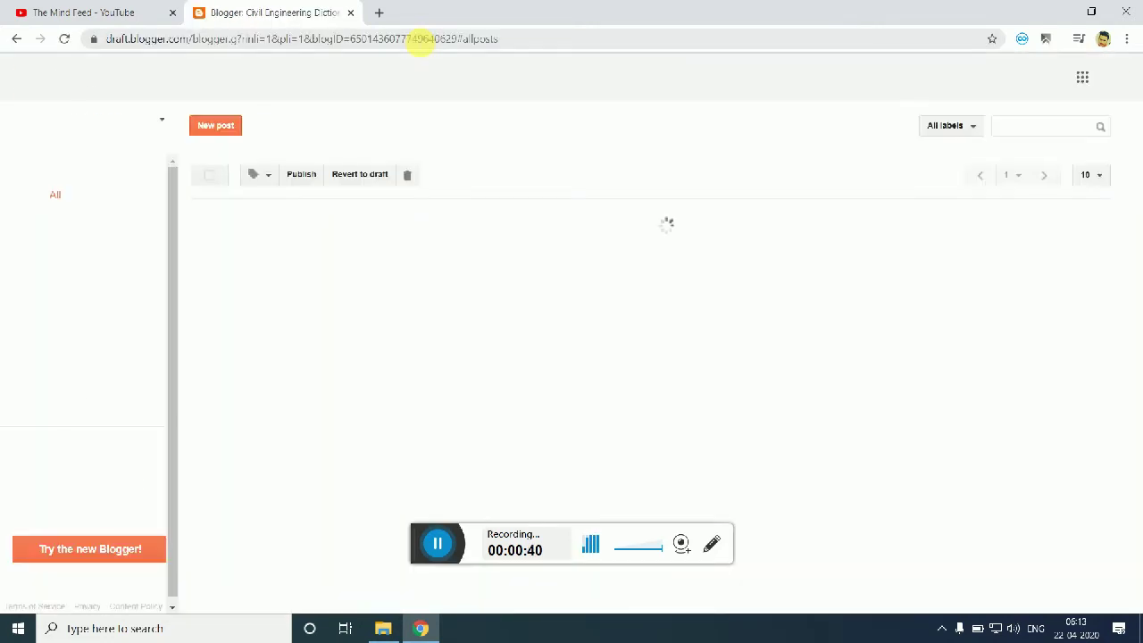
Step: Switch to the Google account owning BollyWines, close the old tab, and open its Pages section
{"action": "left_click", "coordinate": [1116, 78]}
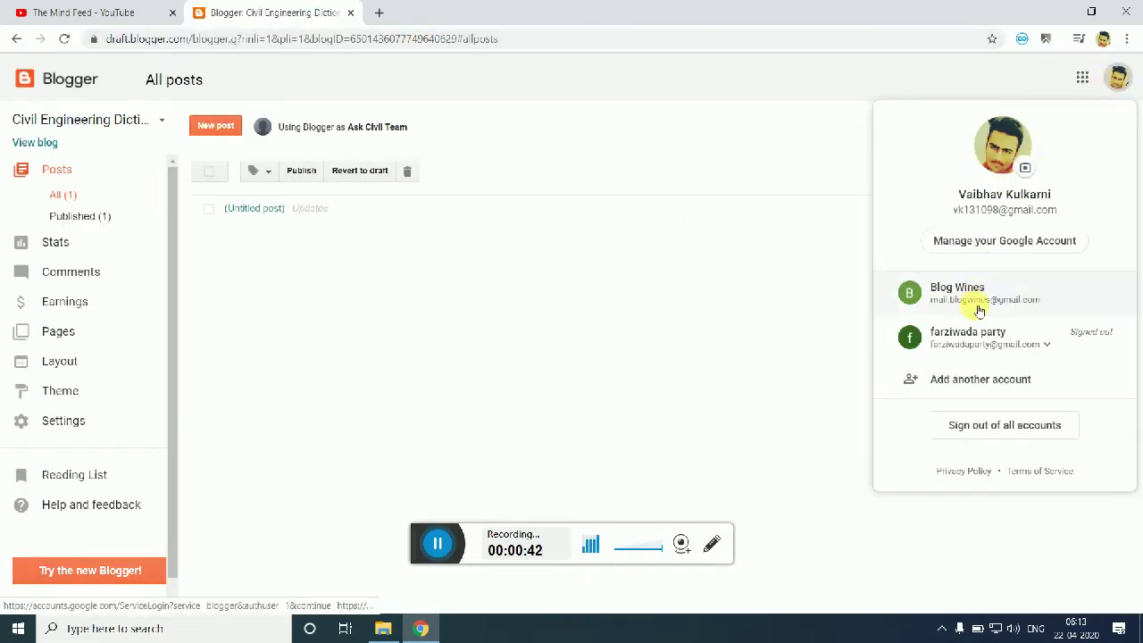
{"action": "left_click", "coordinate": [906, 297]}
{"action": "left_click", "coordinate": [352, 13]}
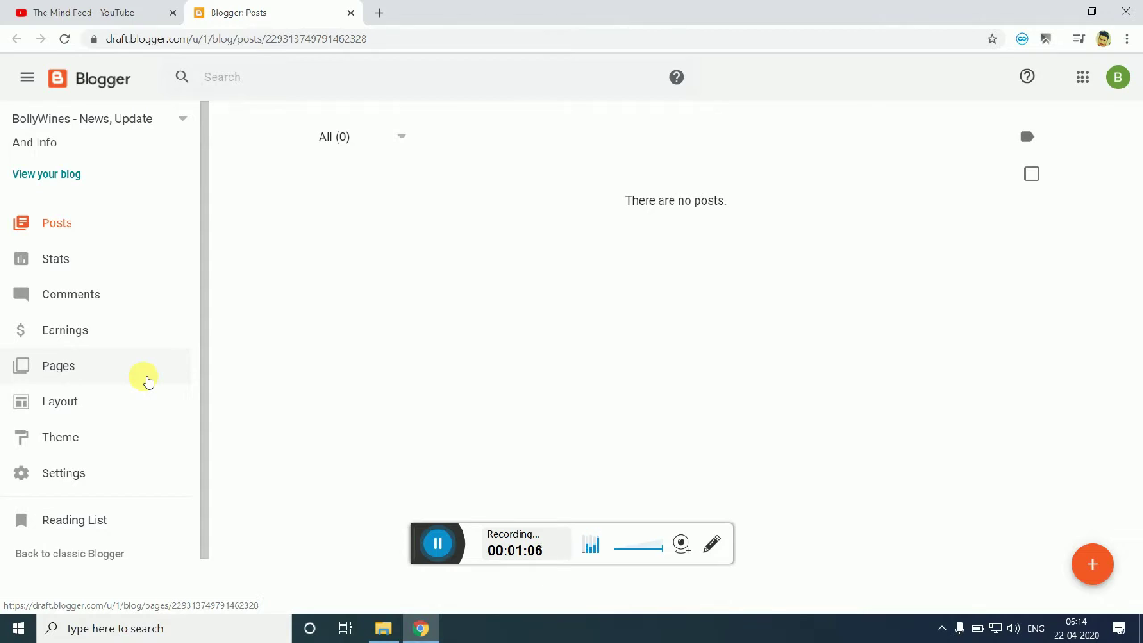
{"action": "left_click", "coordinate": [87, 330]}
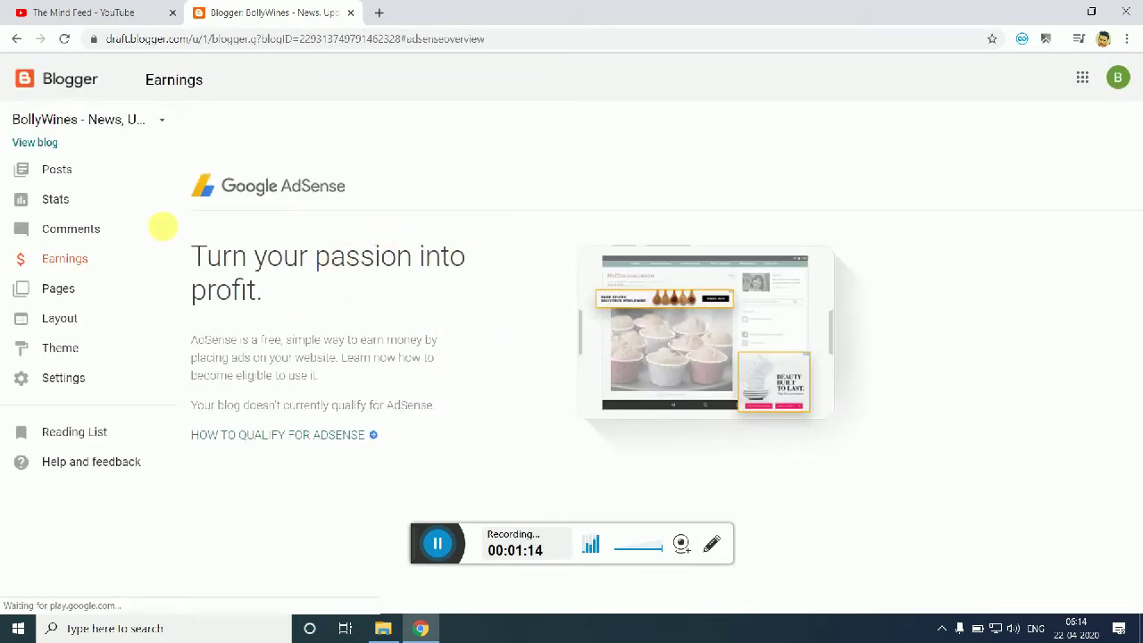
{"action": "left_click", "coordinate": [71, 284]}
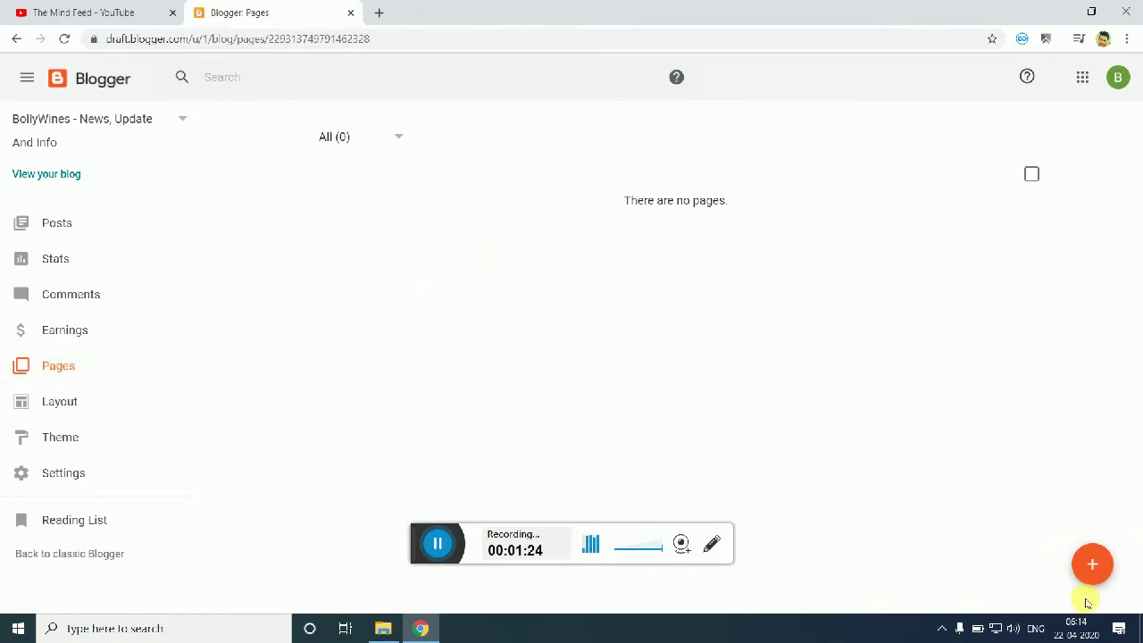
Step: Create a new page titled 'About Us' with 'Who Are We?' as its first body line
{"action": "left_click", "coordinate": [1099, 569]}
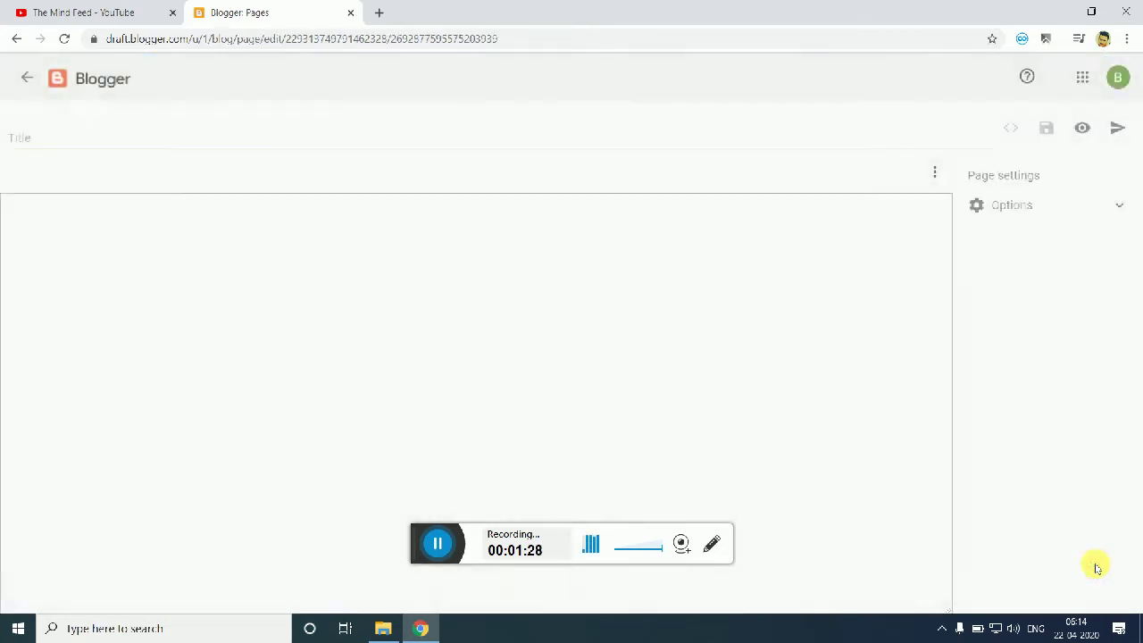
{"action": "left_click", "coordinate": [595, 142]}
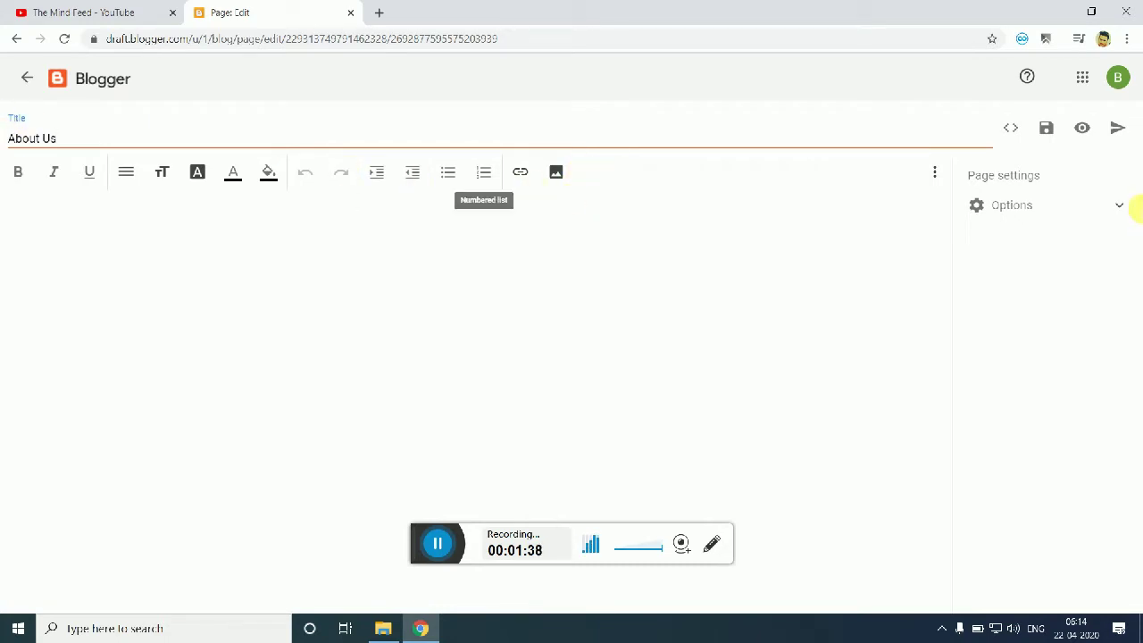
{"action": "left_click", "coordinate": [1086, 207]}
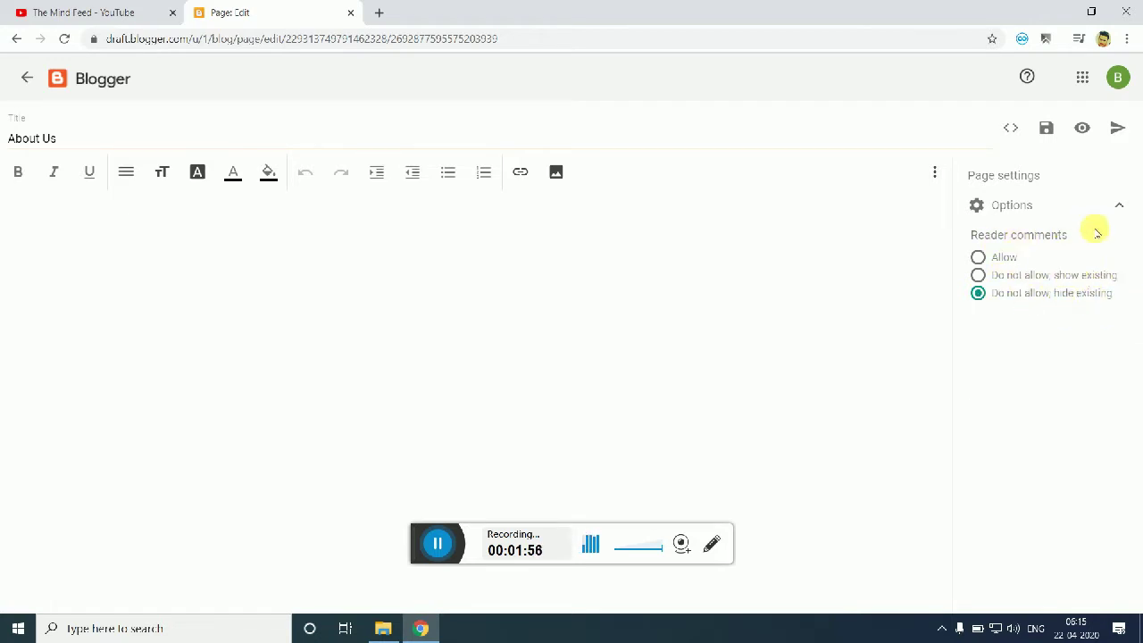
{"action": "left_click", "coordinate": [1119, 204]}
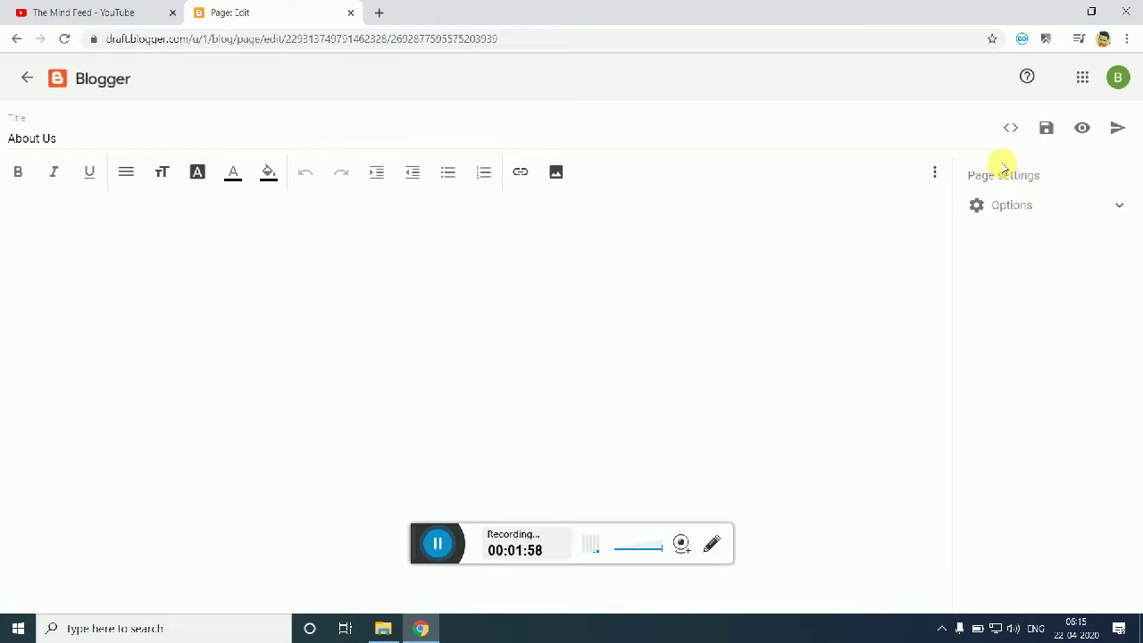
{"action": "left_click", "coordinate": [700, 264]}
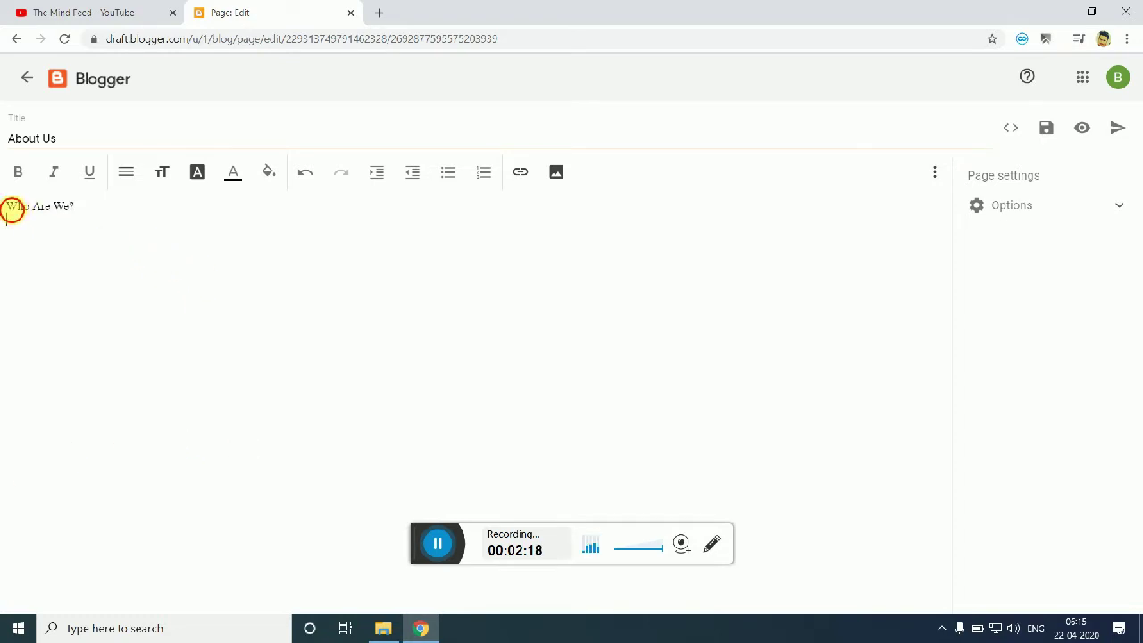
Step: Set 'Who Are We?' to Huge font size, move below it, and open a new browser tab
{"action": "left_click_drag", "start_coordinate": [11, 211], "coordinate": [92, 216]}
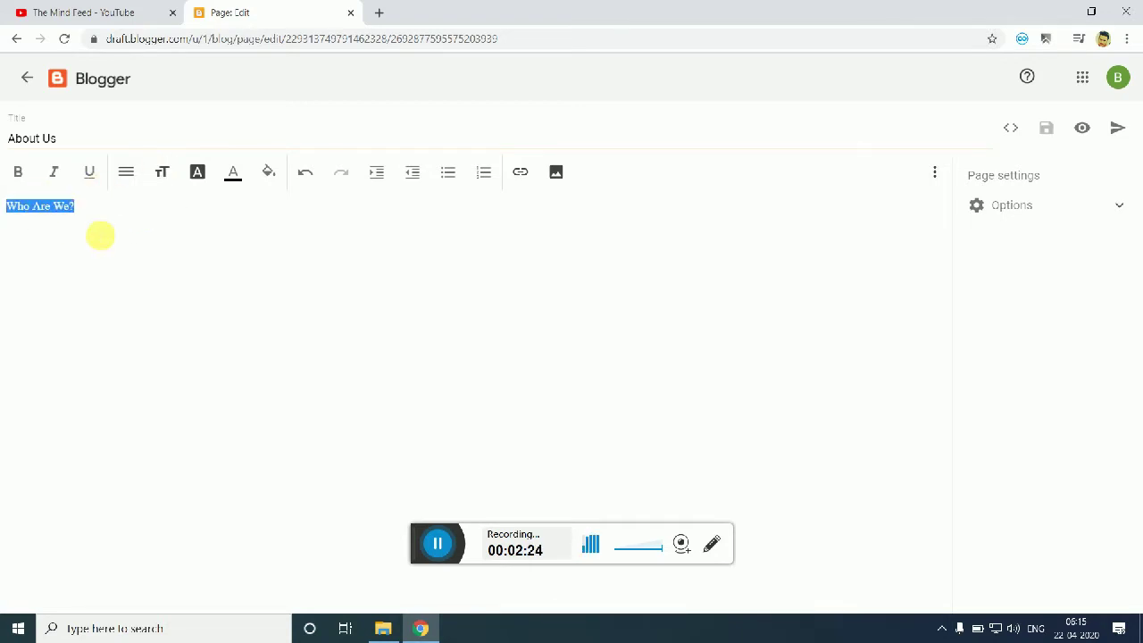
{"action": "left_click", "coordinate": [161, 173]}
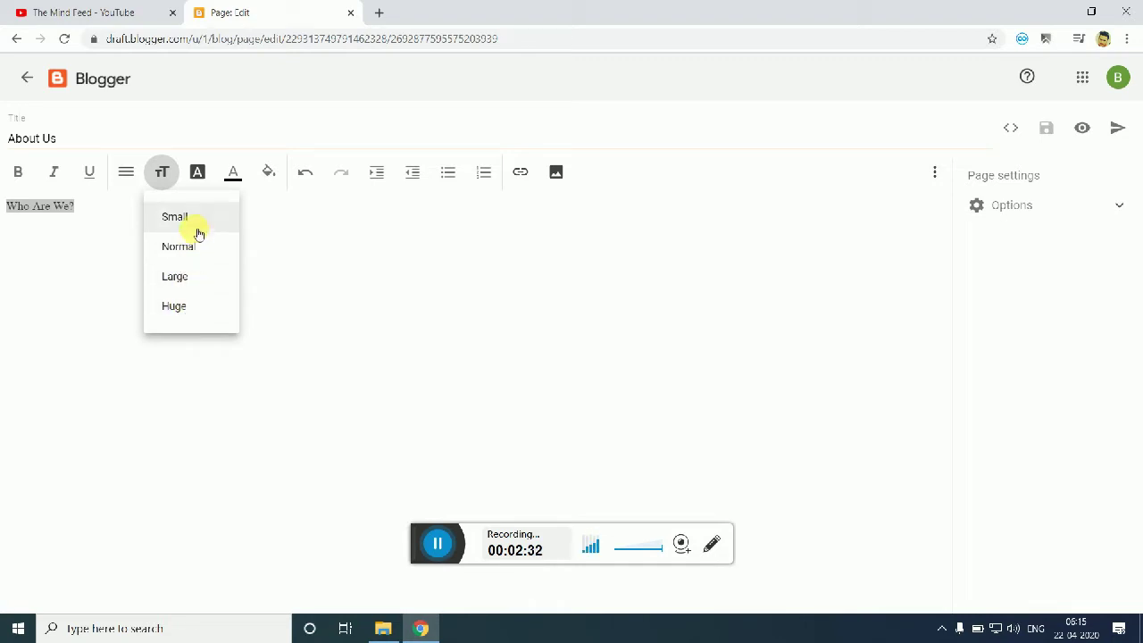
{"action": "left_click", "coordinate": [187, 312]}
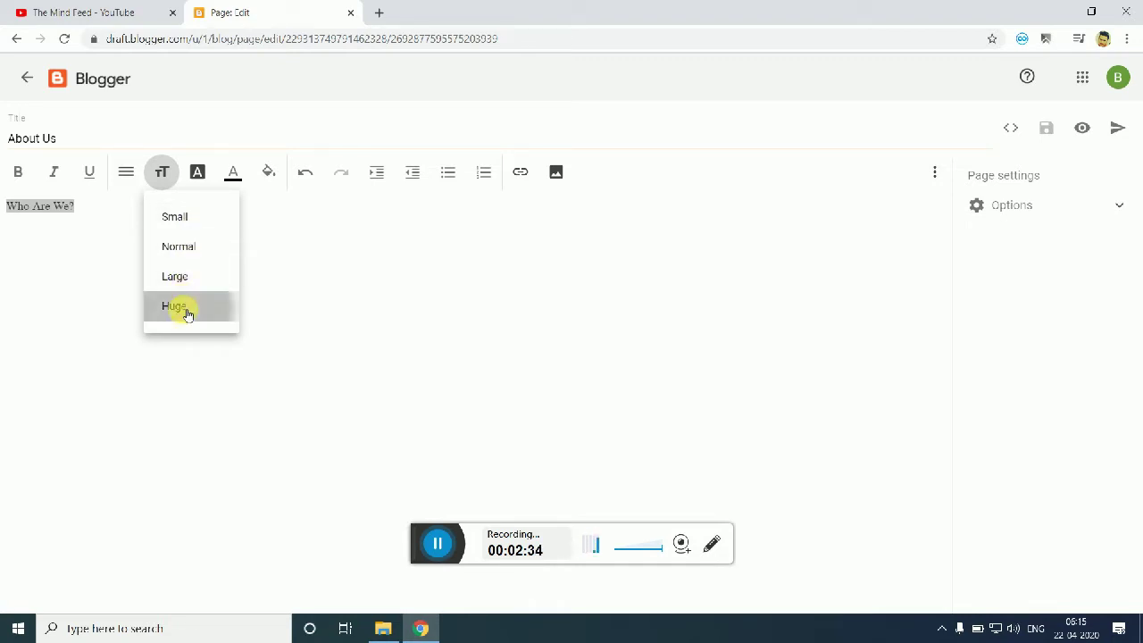
{"action": "left_click", "coordinate": [121, 250]}
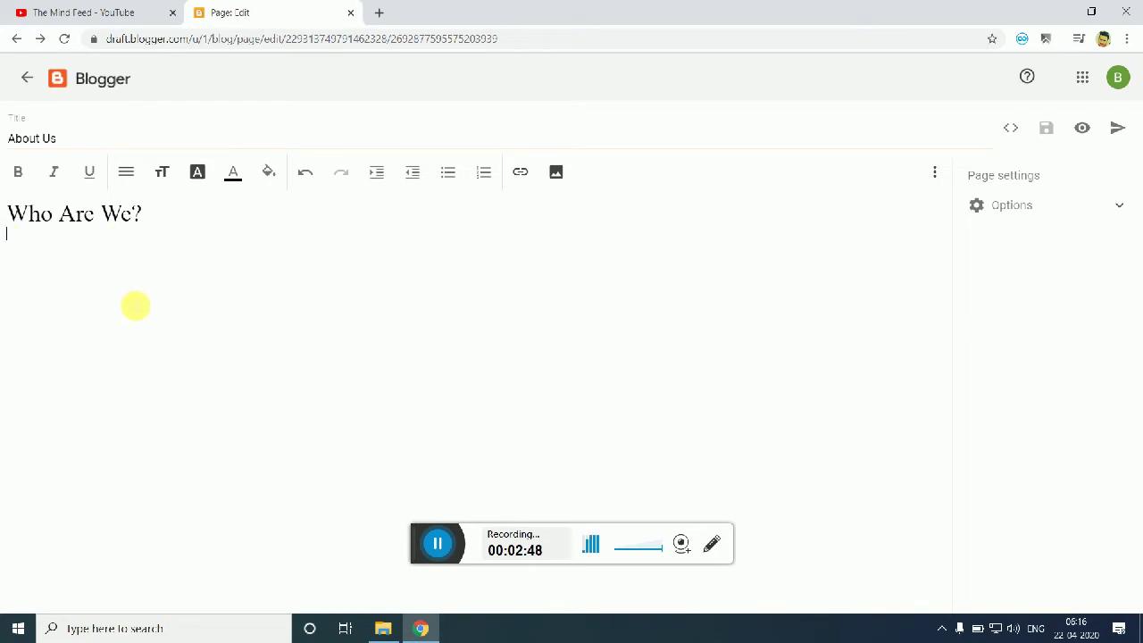
{"action": "left_click", "coordinate": [379, 12]}
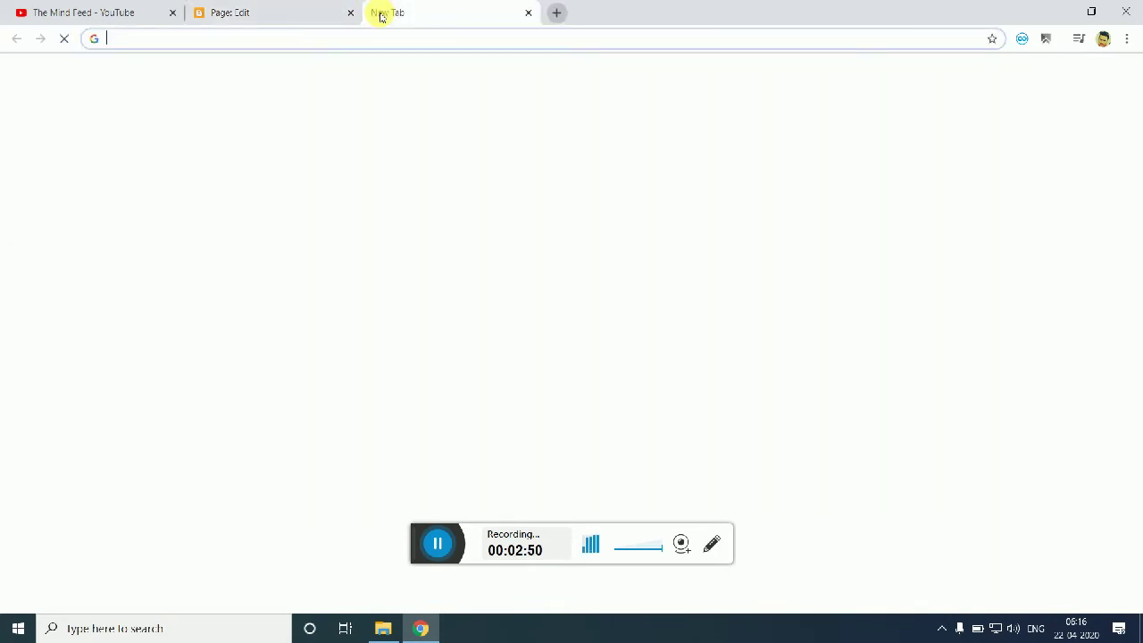
Step: Search Google for 'demo text'
{"action": "type", "text": "domet te"}
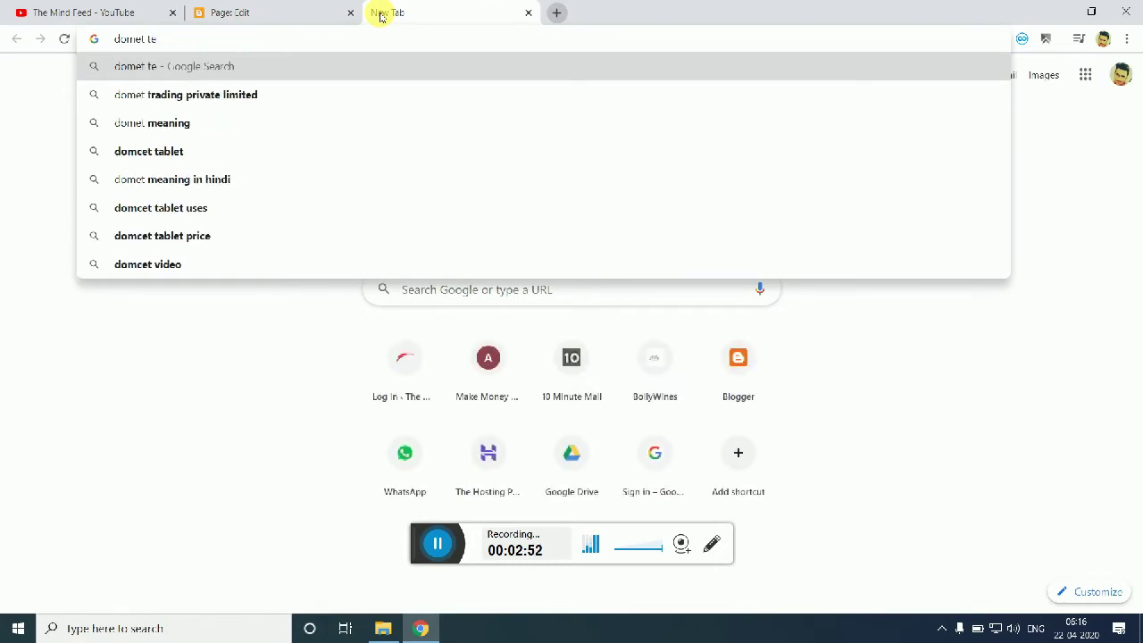
{"action": "type", "text": "xt"}
{"action": "key", "text": "BackSpace"}
{"action": "key", "text": "BackSpace"}
{"action": "key", "text": "BackSpace"}
{"action": "key", "text": "BackSpace"}
{"action": "key", "text": "BackSpace"}
{"action": "key", "text": "BackSpace"}
{"action": "key", "text": "BackSpace"}
{"action": "key", "text": "BackSpace"}
{"action": "key", "text": "BackSpace"}
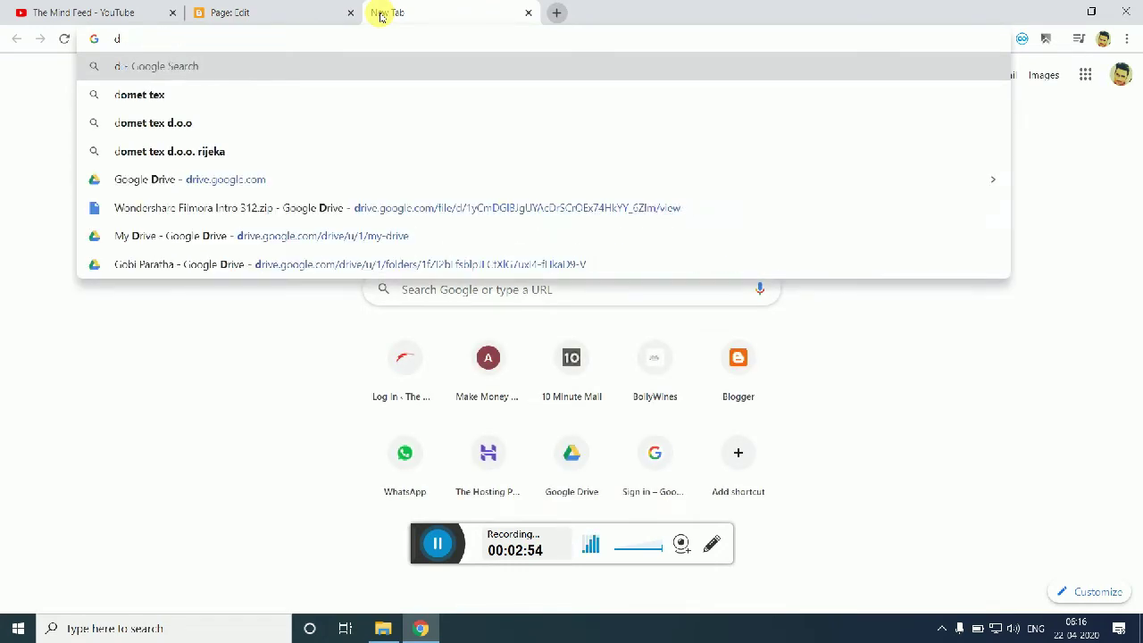
{"action": "type", "text": "emo text"}
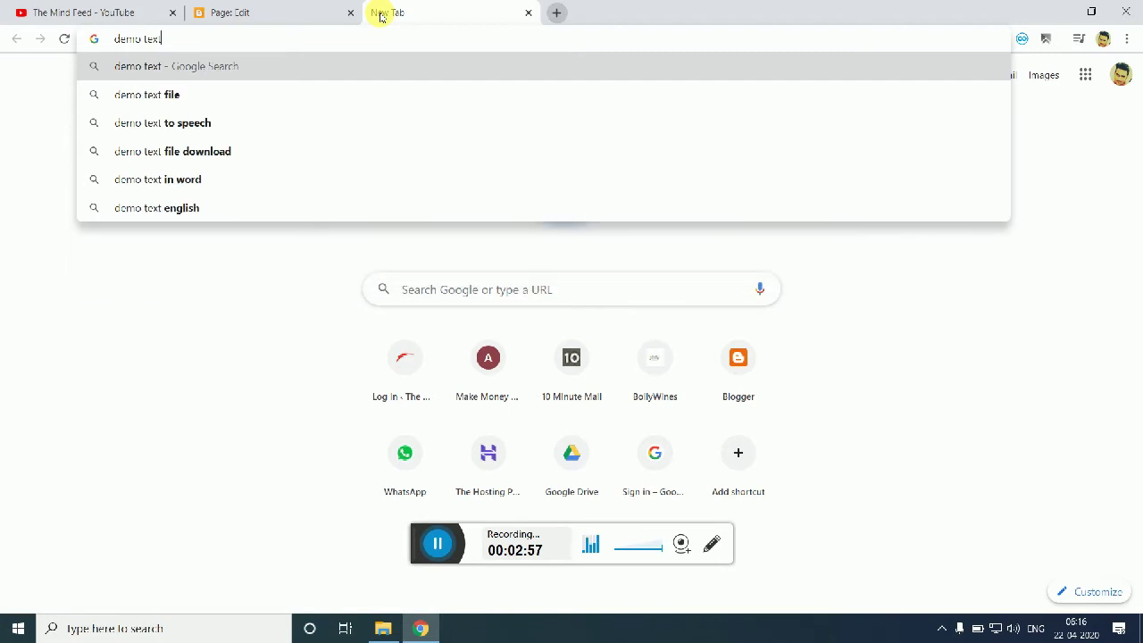
{"action": "key", "text": "Return"}
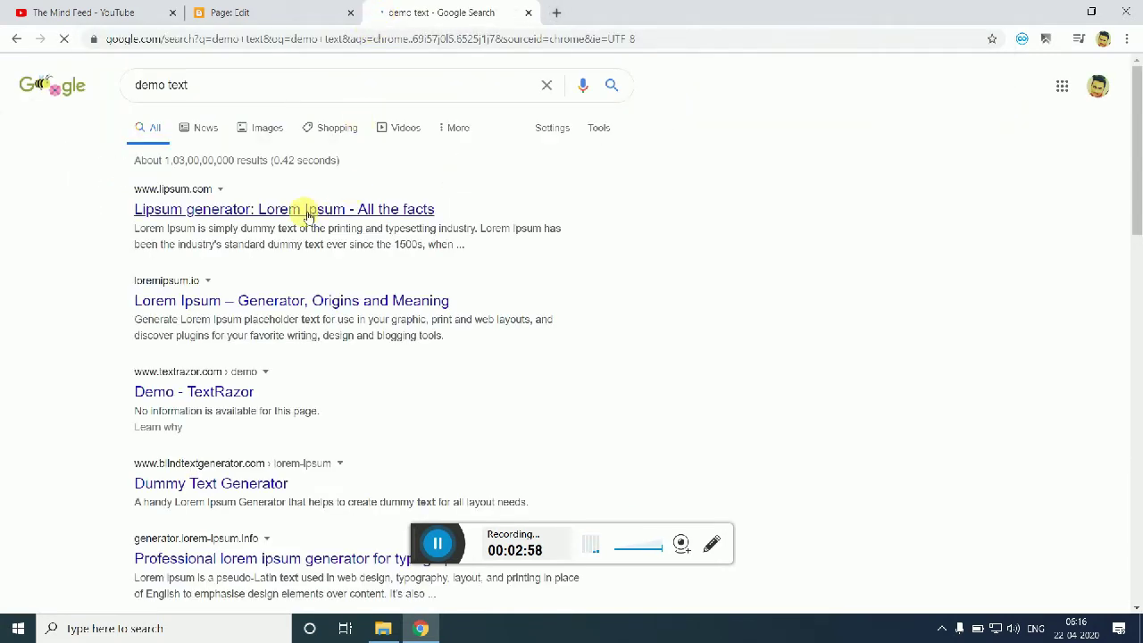
Step: Open lipsum.com and select only the first Lorem Ipsum paragraph
{"action": "left_click", "coordinate": [299, 213]}
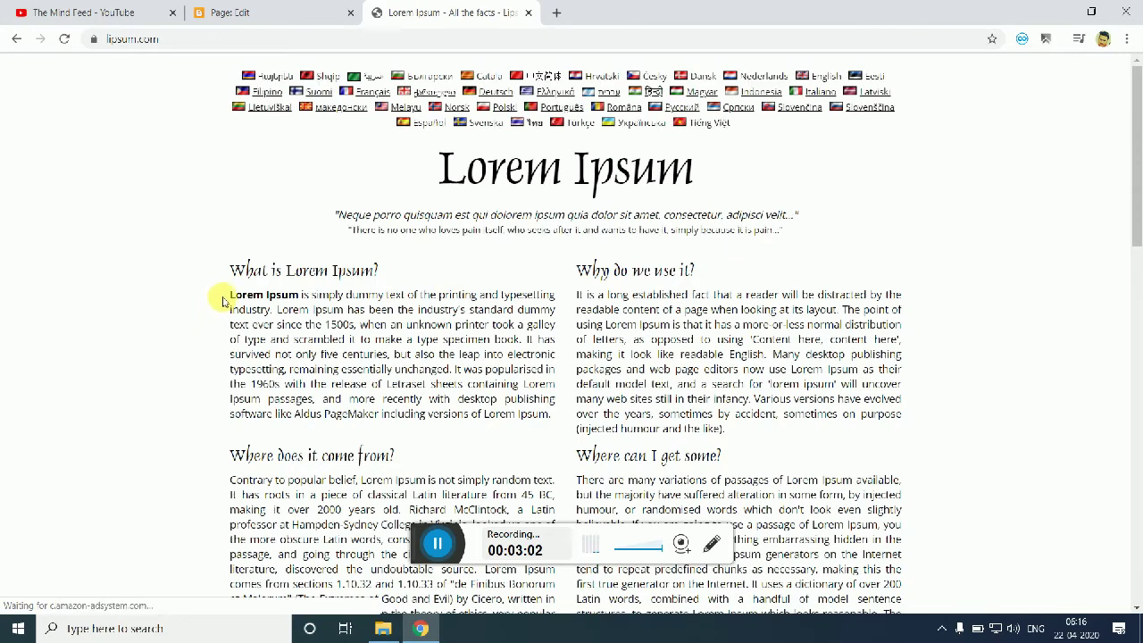
{"action": "left_click_drag", "start_coordinate": [234, 295], "coordinate": [250, 314]}
{"action": "left_click", "coordinate": [227, 327]}
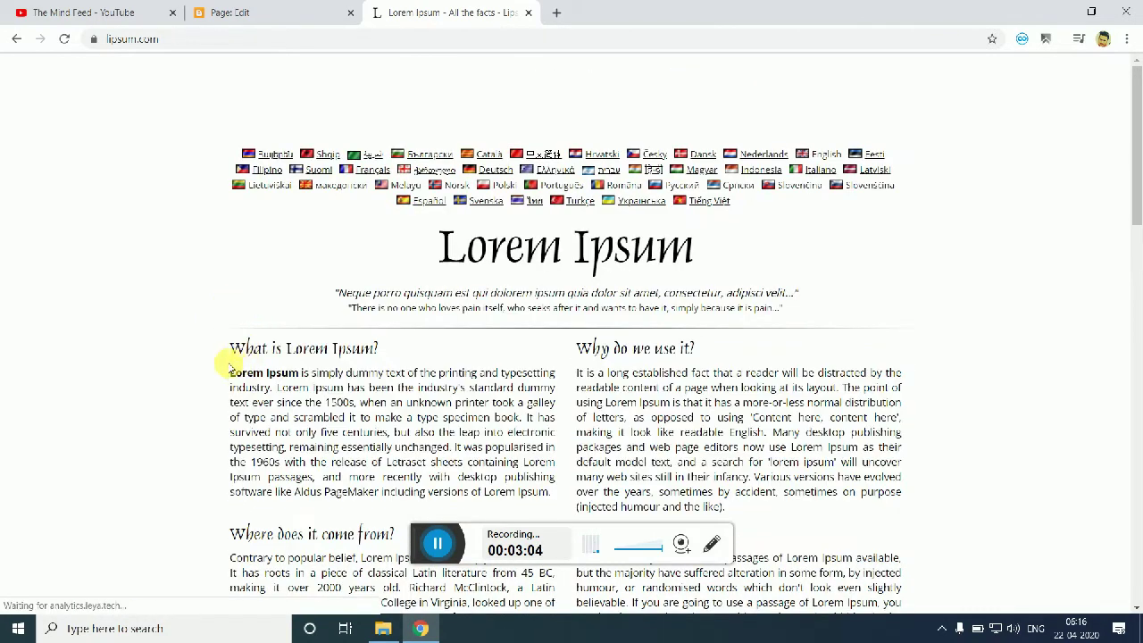
{"action": "left_click_drag", "start_coordinate": [227, 375], "coordinate": [553, 501]}
{"action": "key", "text": "ctrl+c"}
Step: Paste the Lorem Ipsum paragraph under the heading, keeping 'Lorem Ipsum' bold and not italic
{"action": "left_click", "coordinate": [298, 7]}
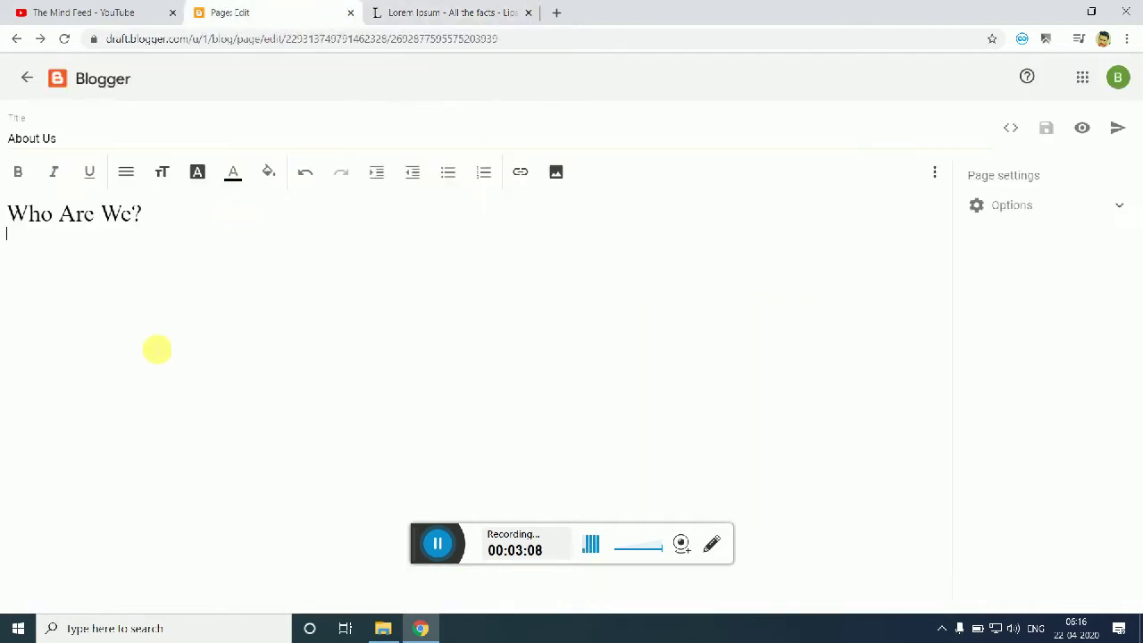
{"action": "key", "text": "ctrl+v"}
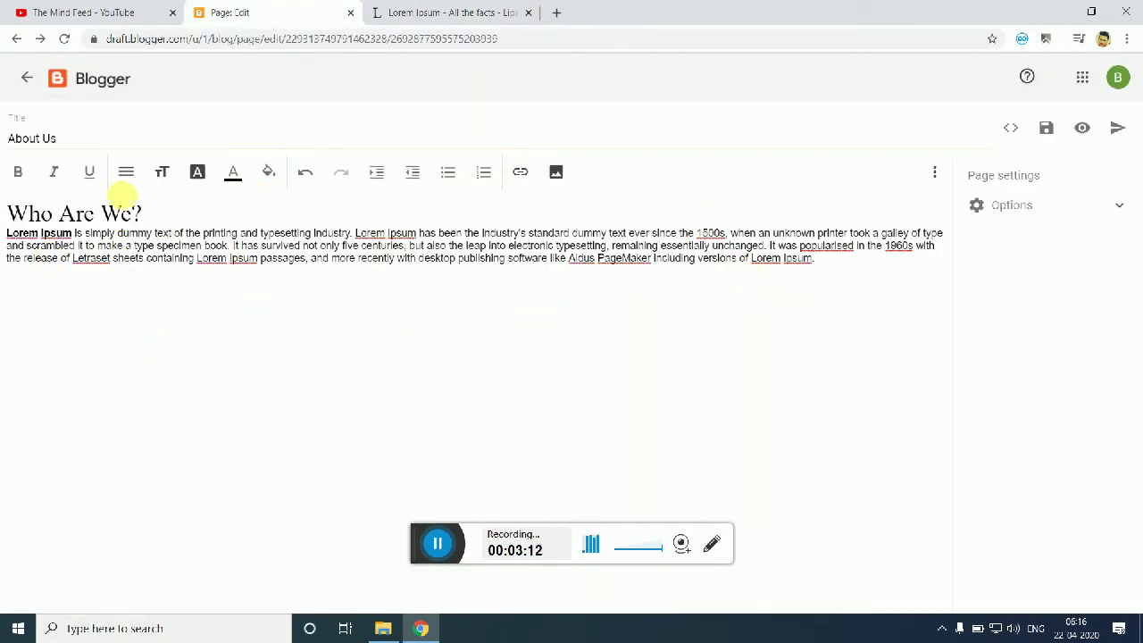
{"action": "left_click_drag", "start_coordinate": [78, 234], "coordinate": [6, 234]}
{"action": "left_click", "coordinate": [18, 172]}
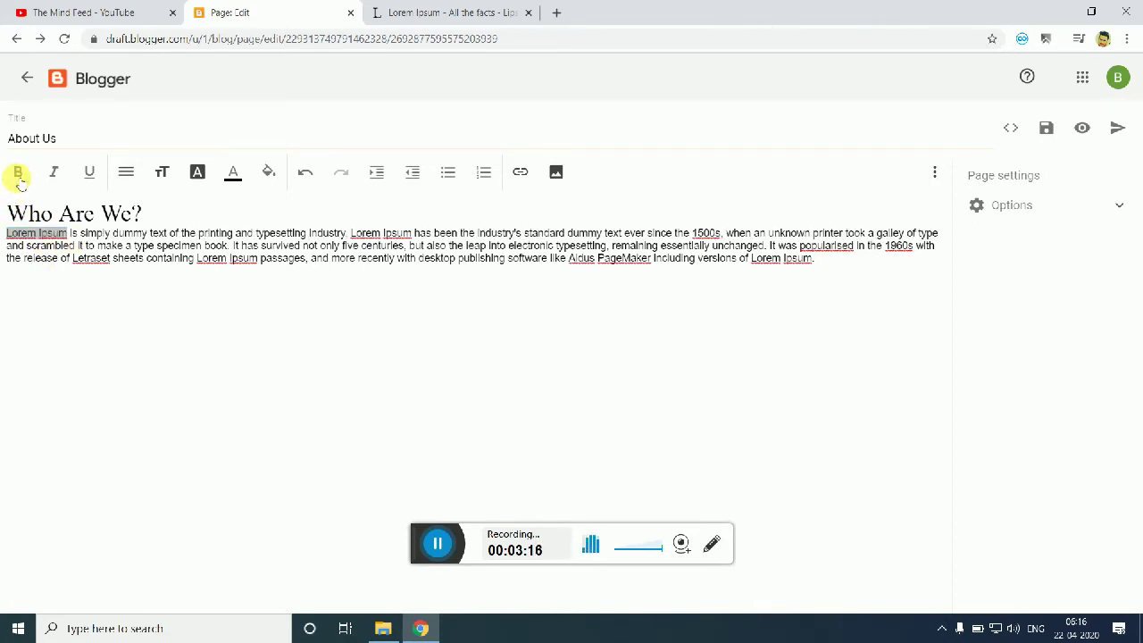
{"action": "left_click", "coordinate": [18, 173]}
{"action": "left_click", "coordinate": [54, 171]}
{"action": "left_click", "coordinate": [56, 172]}
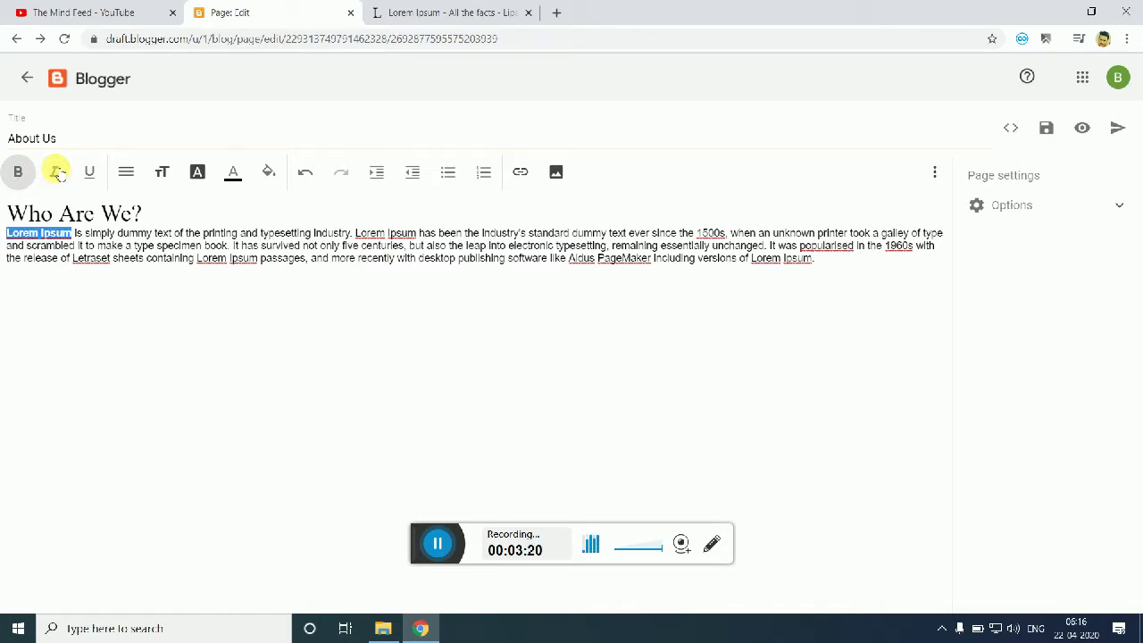
{"action": "left_click", "coordinate": [301, 246]}
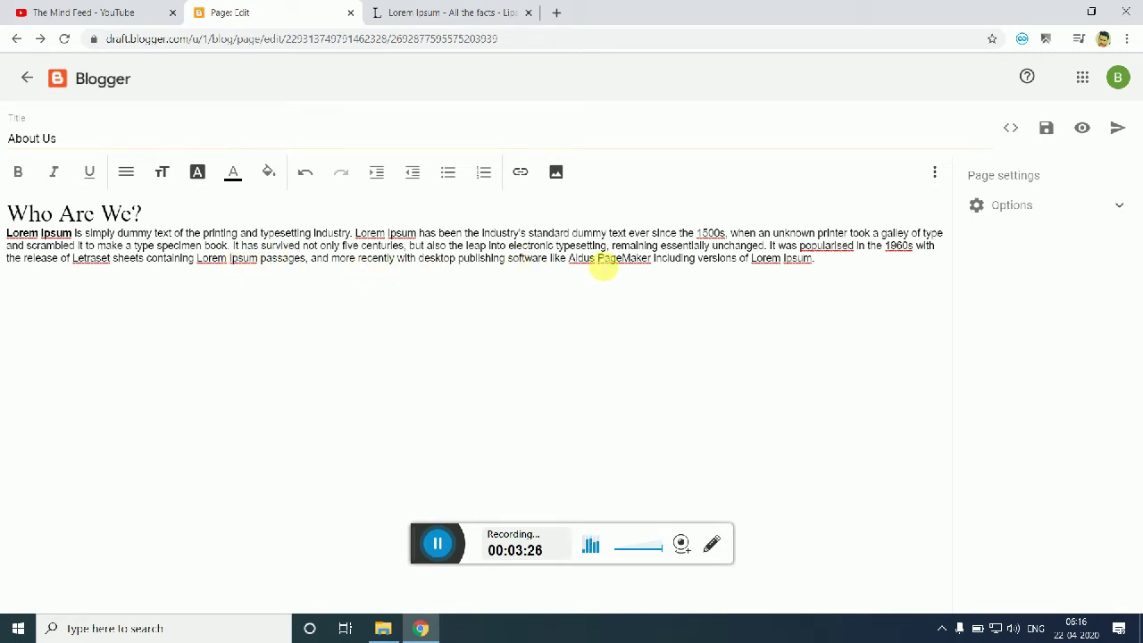
Step: Colour the words 'Aldus PageMaker' amber
{"action": "left_click_drag", "start_coordinate": [570, 261], "coordinate": [651, 266]}
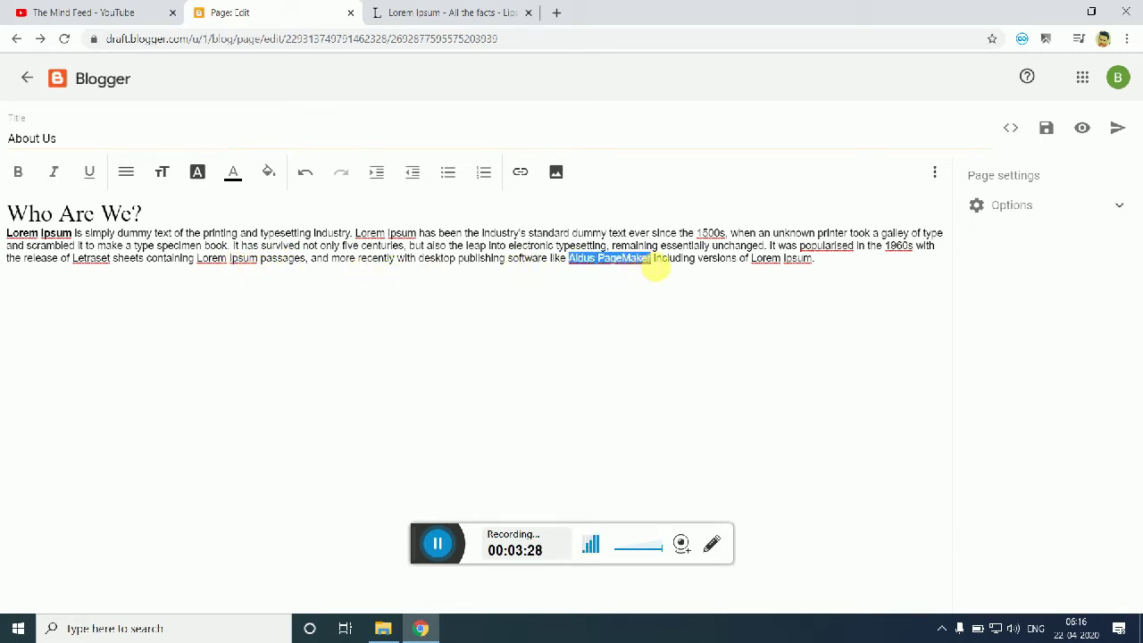
{"action": "left_click", "coordinate": [235, 180]}
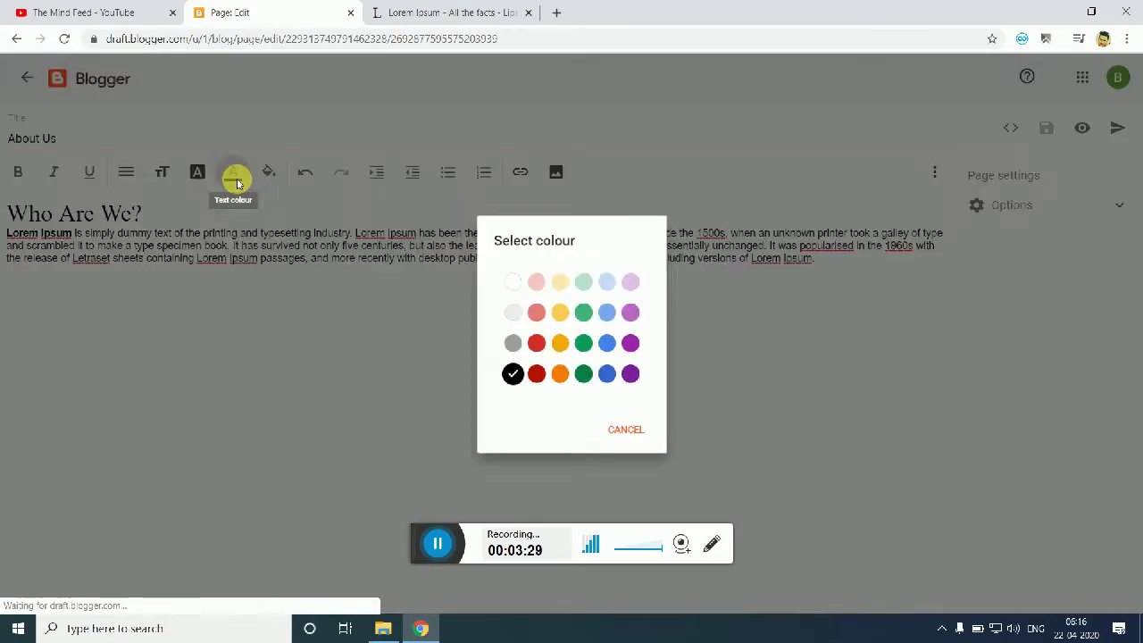
{"action": "left_click", "coordinate": [560, 343]}
{"action": "left_click", "coordinate": [588, 298]}
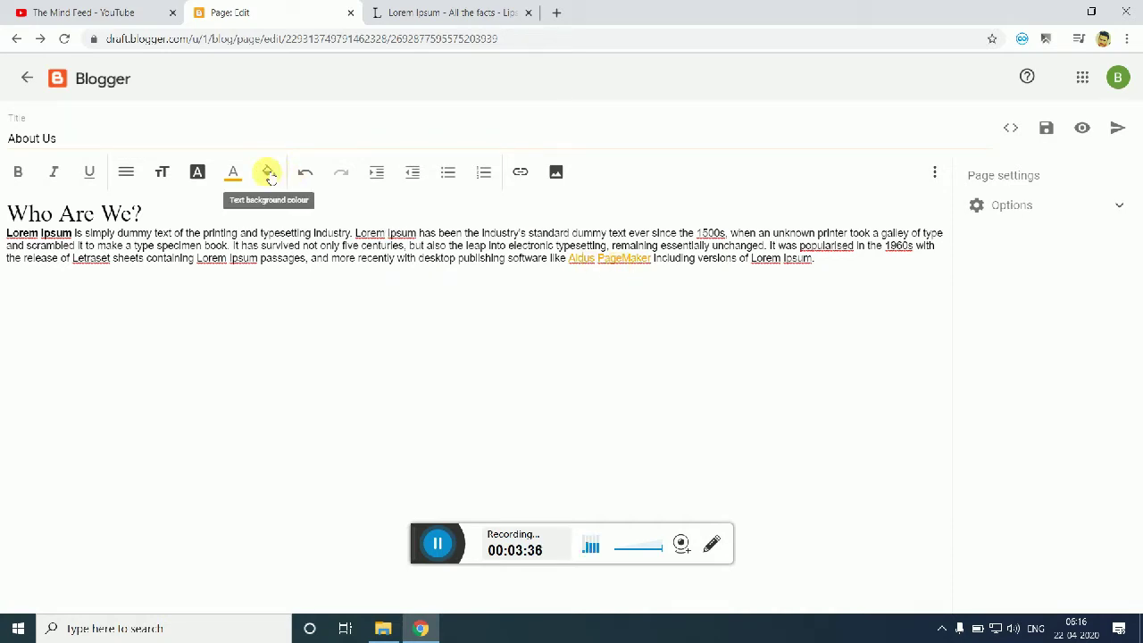
Step: Start a new link with the display text 'Instgaram'
{"action": "left_click", "coordinate": [521, 174]}
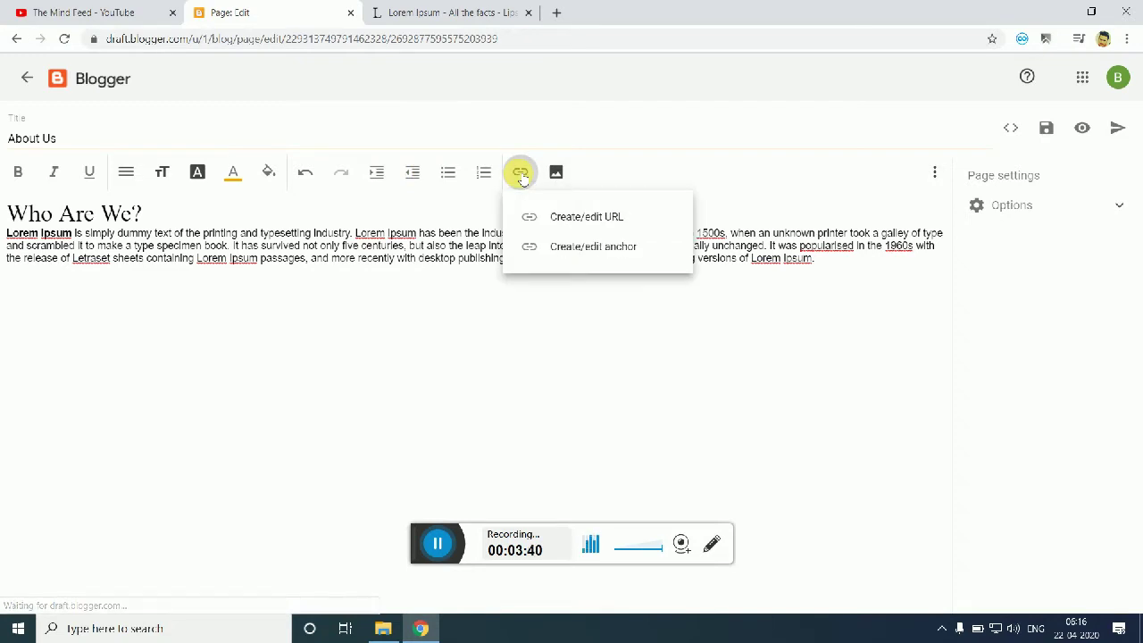
{"action": "left_click", "coordinate": [572, 226]}
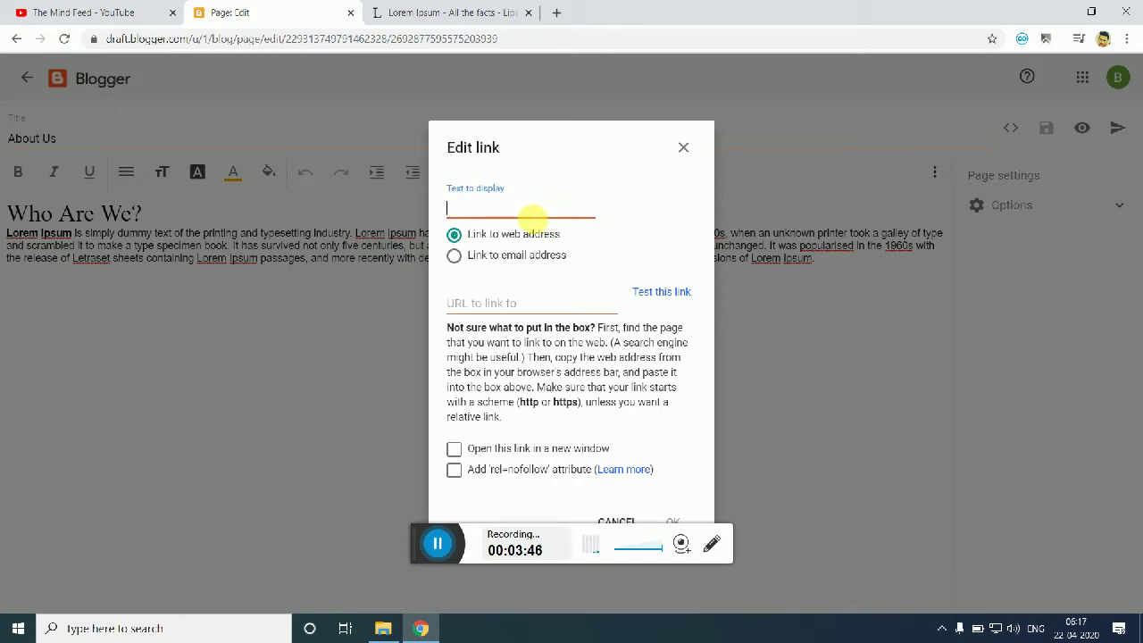
{"action": "type", "text": "Instgaram"}
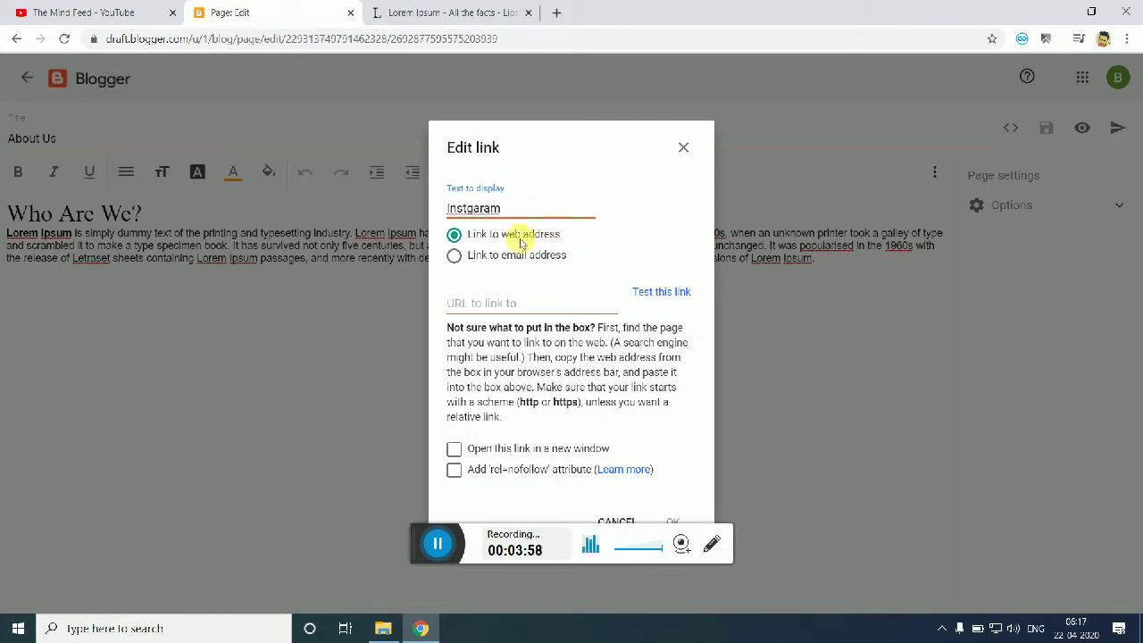
{"action": "left_click", "coordinate": [540, 303]}
{"action": "type", "text": "https://"}
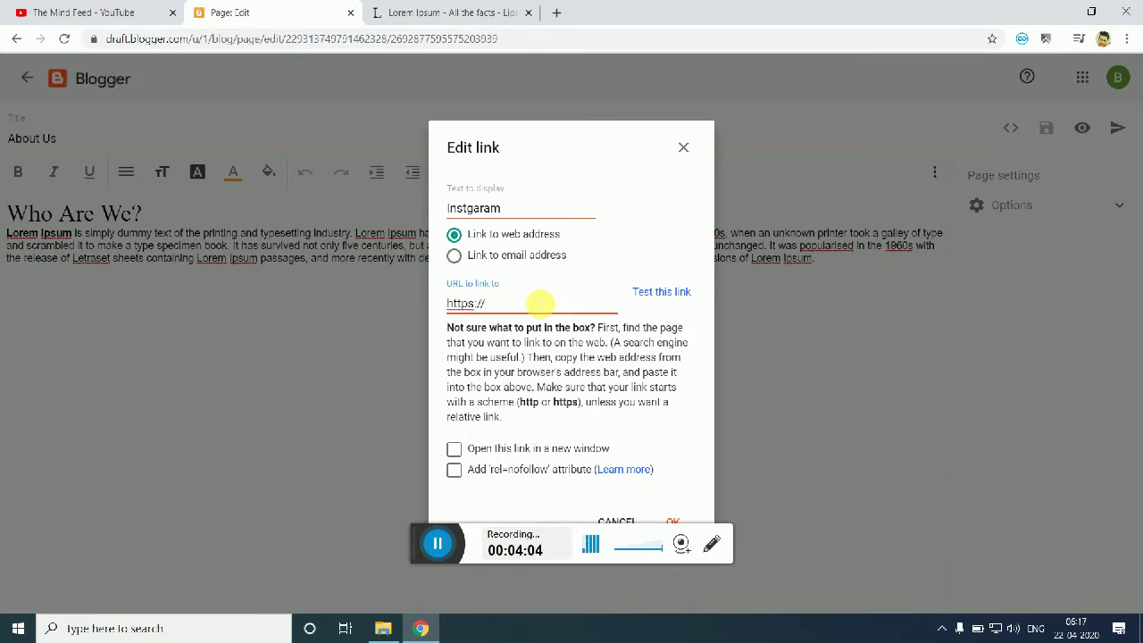
{"action": "type", "text": "instagram.com/bollywines"}
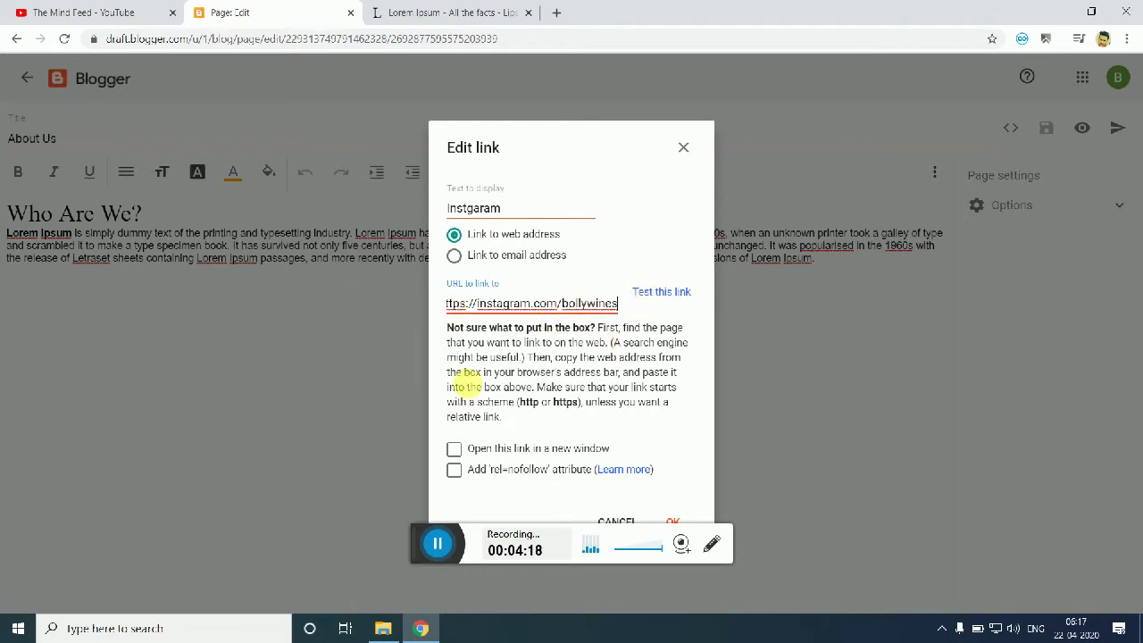
{"action": "left_click", "coordinate": [501, 455]}
{"action": "left_click", "coordinate": [501, 454]}
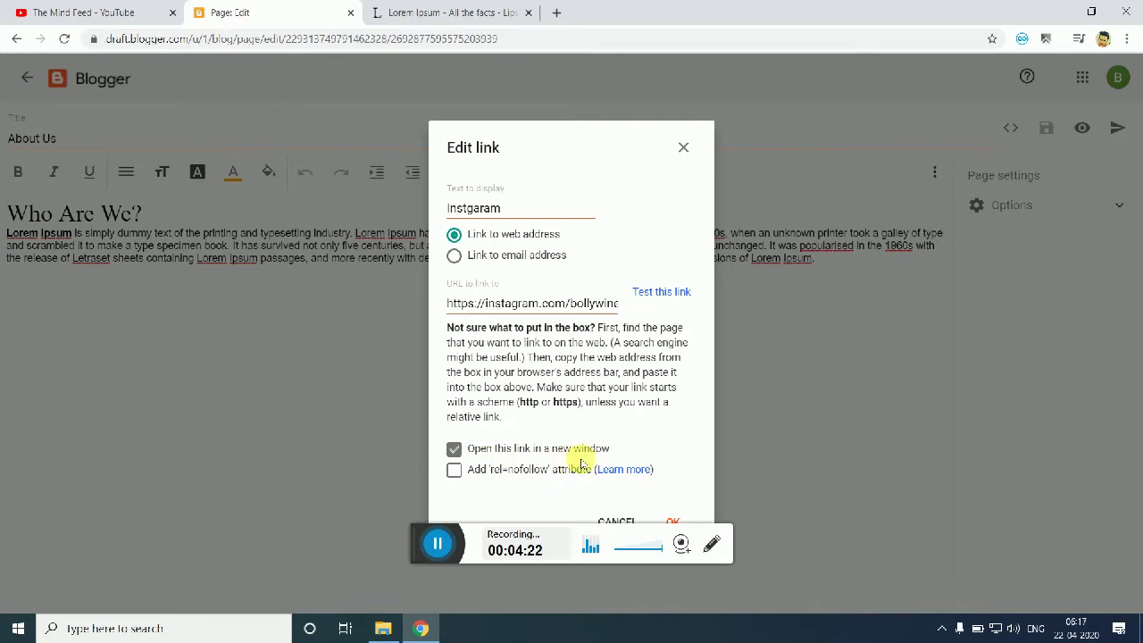
{"action": "left_click", "coordinate": [493, 473]}
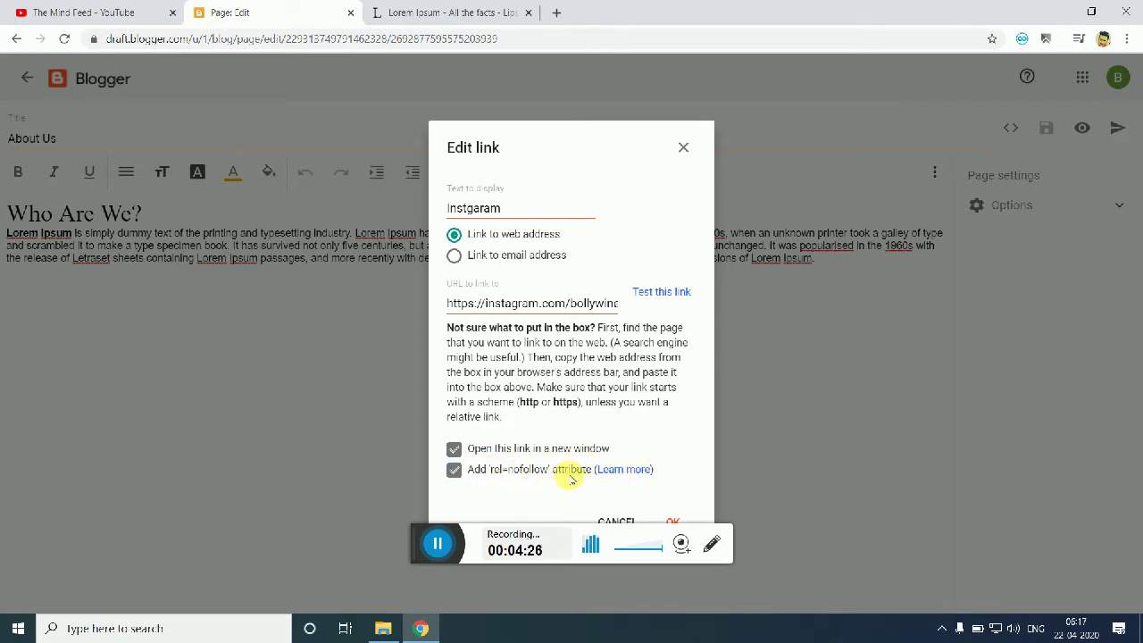
{"action": "left_click", "coordinate": [675, 521]}
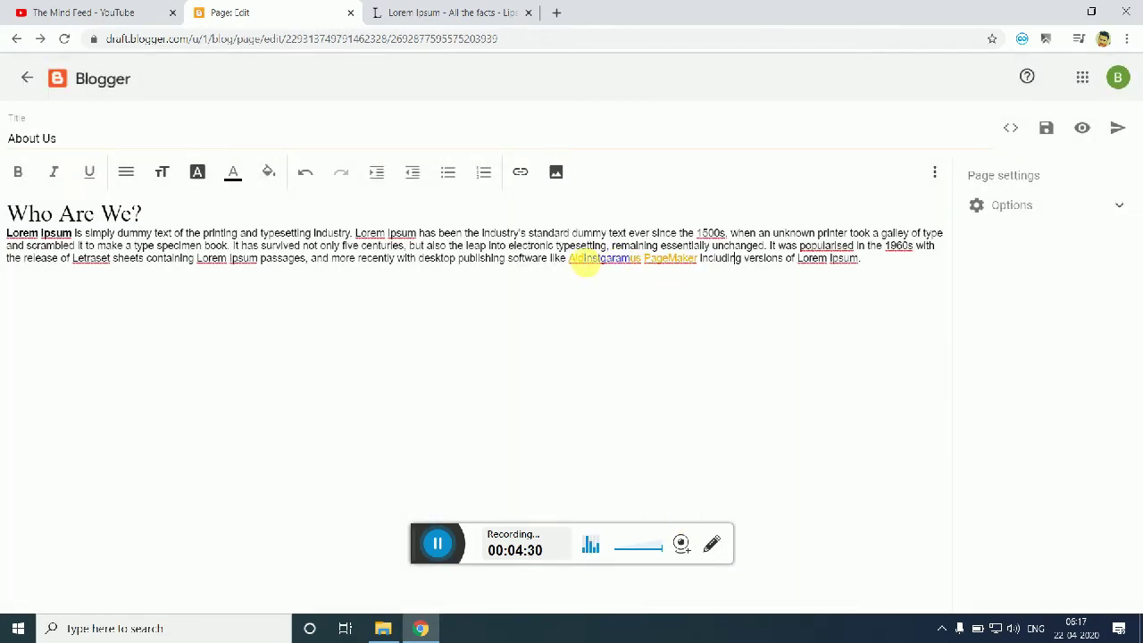
Step: Restore 'Aldus PageMaker', put the Instgaram link on a new line below, and preview the page
{"action": "left_click_drag", "start_coordinate": [587, 261], "coordinate": [632, 261]}
{"action": "key", "text": "ctrl+c"}
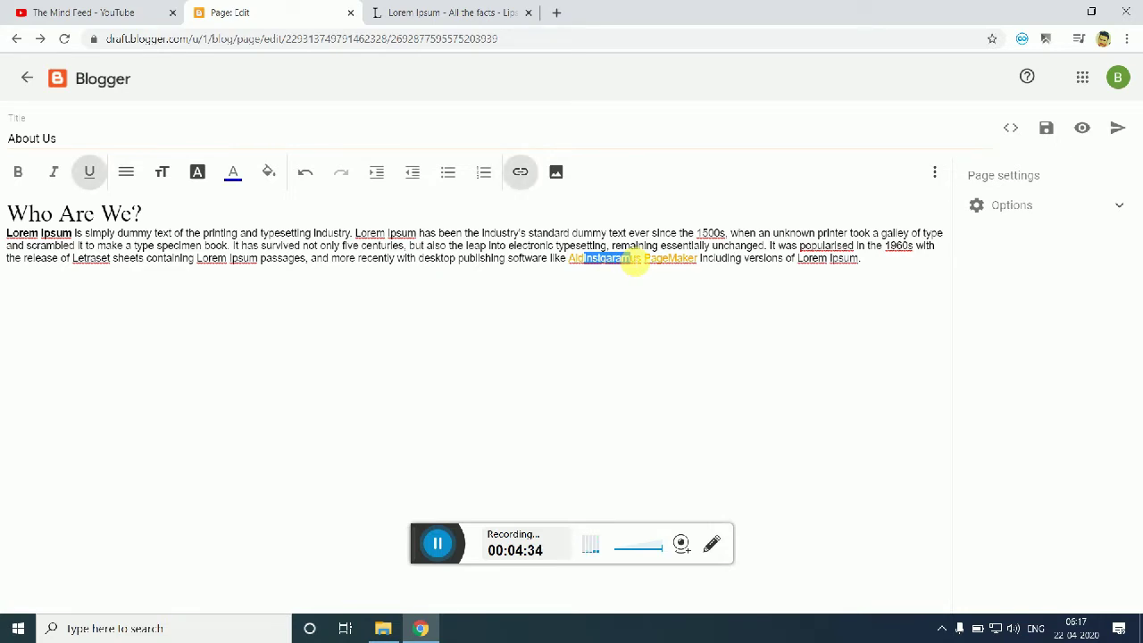
{"action": "type", "text": "d"}
{"action": "key", "text": "End"}
{"action": "key", "text": "Return"}
{"action": "key", "text": "Return"}
{"action": "key", "text": "ctrl+v"}
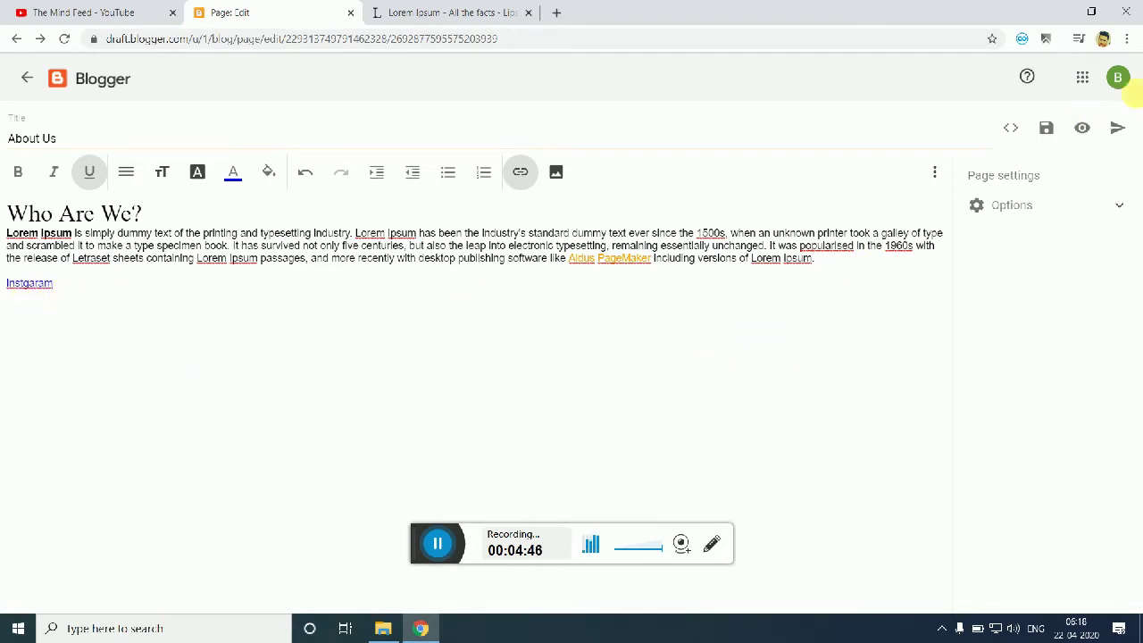
{"action": "left_click", "coordinate": [1083, 129]}
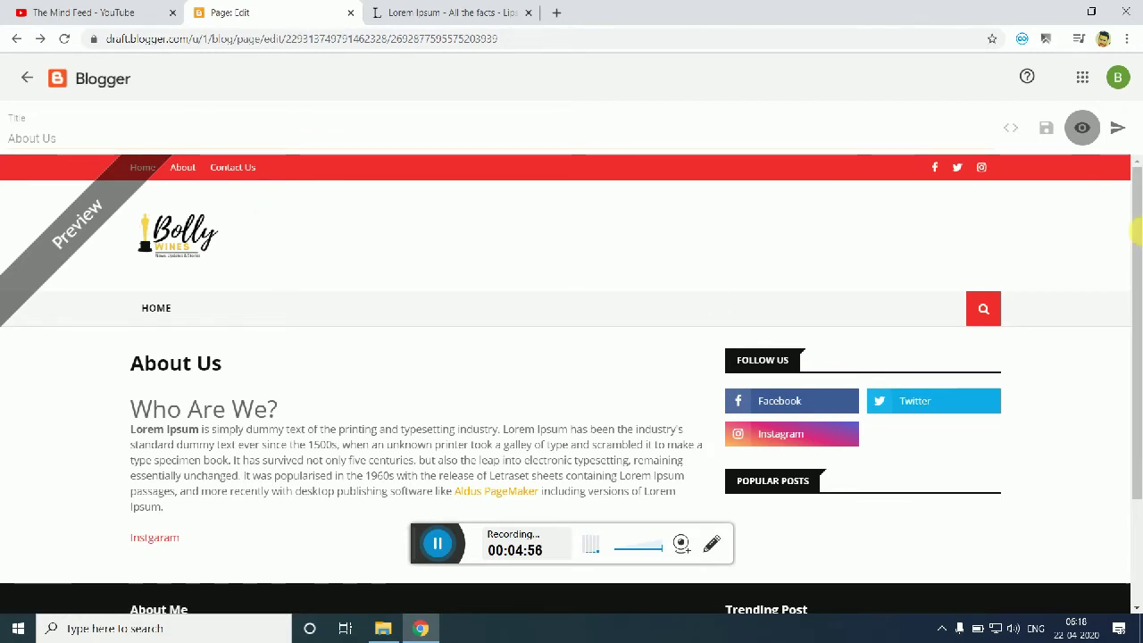
Step: Scroll through the About Us preview, then close it to resume editing
{"action": "scroll", "coordinate": [388, 309], "scroll_direction": "down", "scroll_amount": 2}
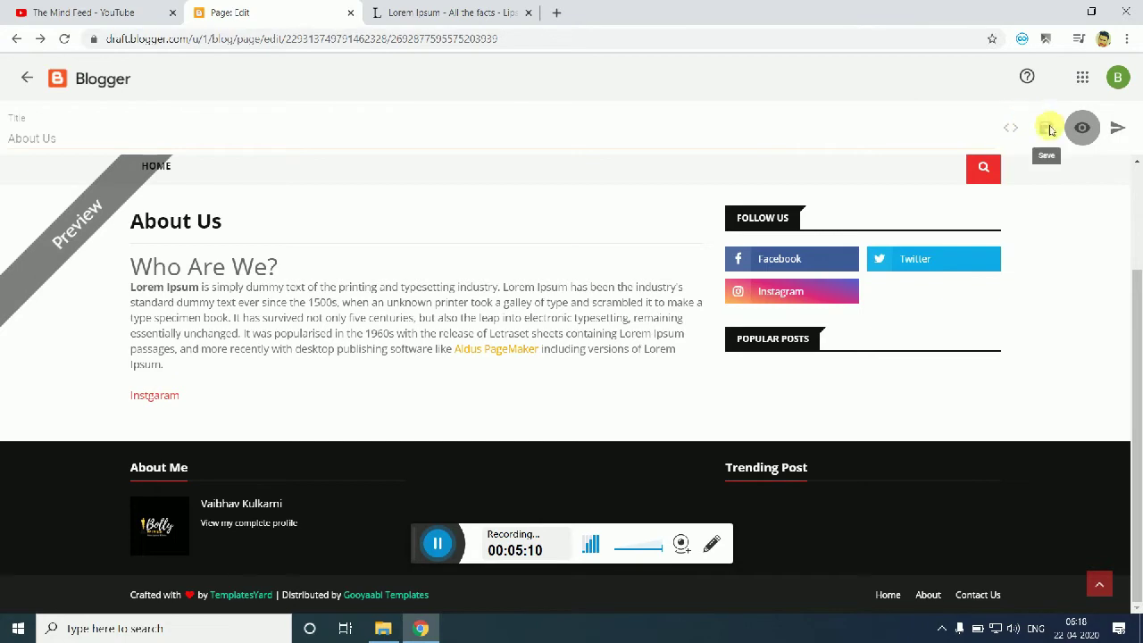
{"action": "left_click", "coordinate": [1081, 128]}
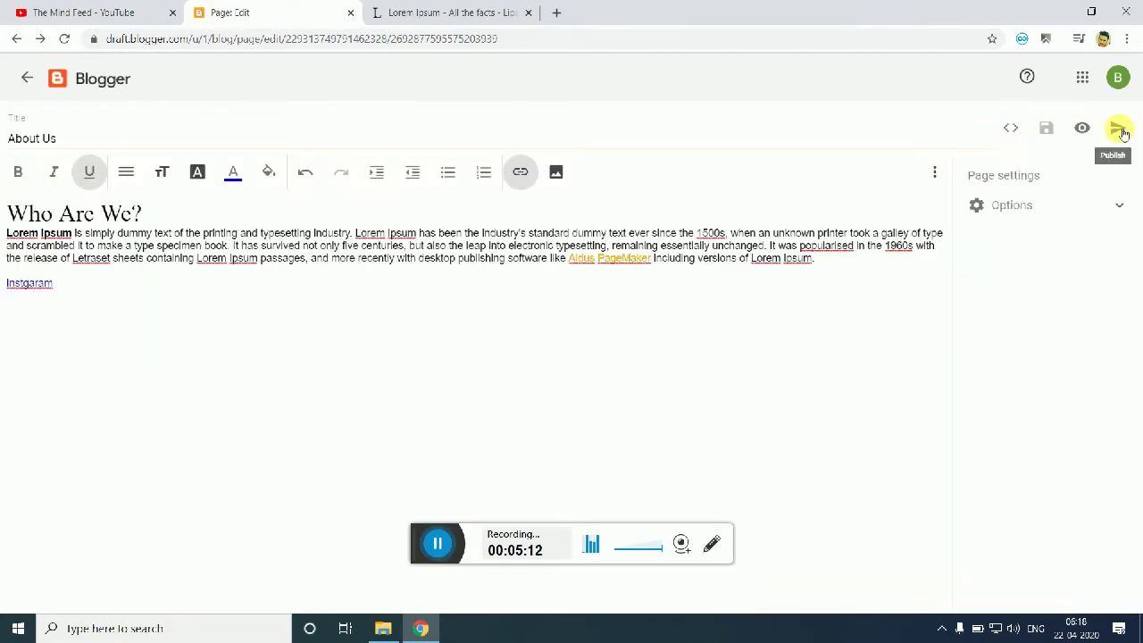
Step: Publish the About Us page and start another new page
{"action": "left_click", "coordinate": [1121, 129]}
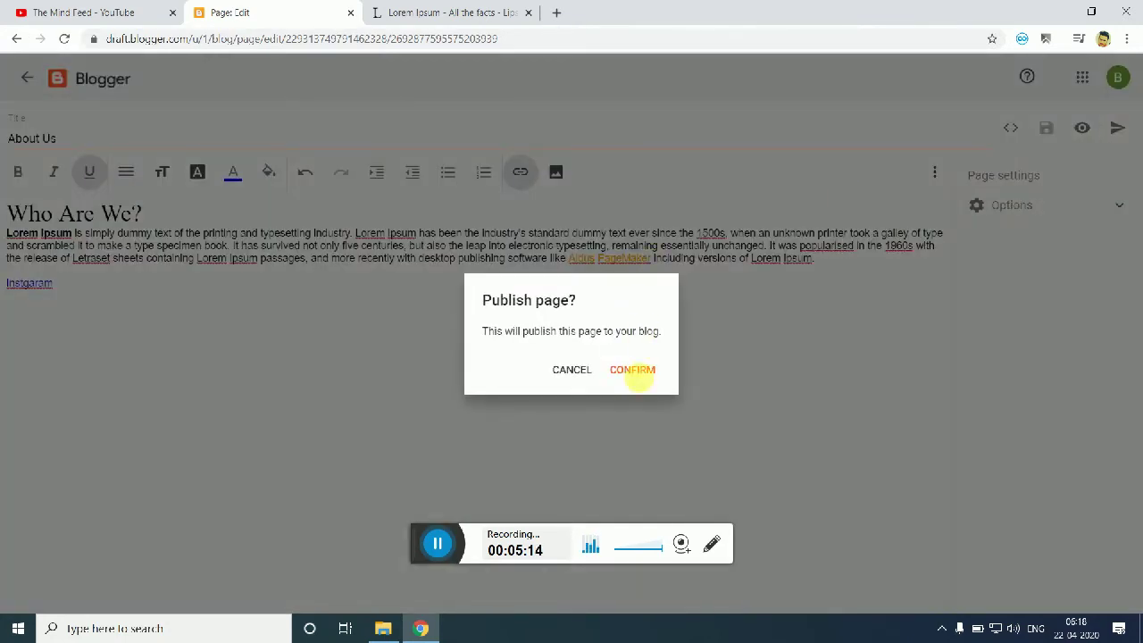
{"action": "left_click", "coordinate": [634, 369]}
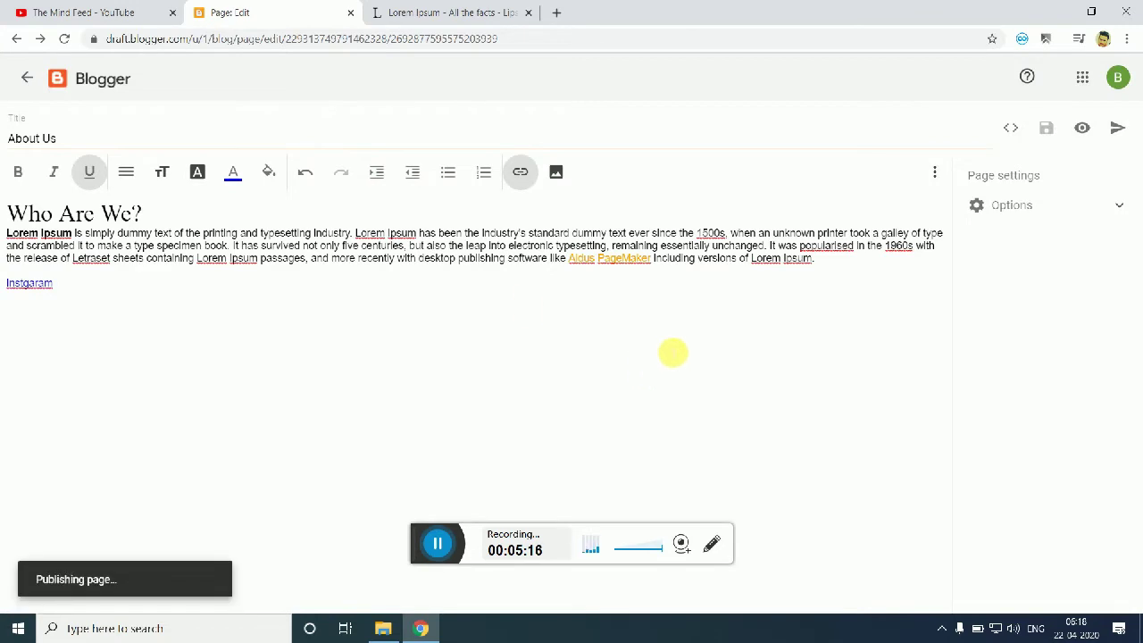
{"action": "left_click_drag", "start_coordinate": [159, 218], "coordinate": [5, 207]}
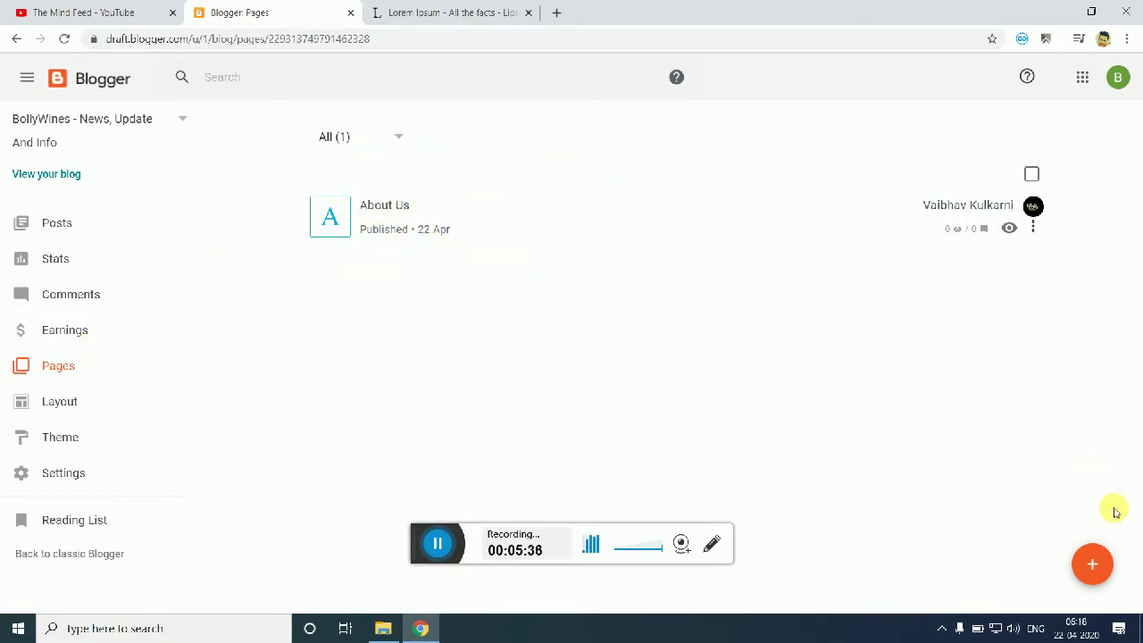
{"action": "left_click", "coordinate": [1091, 561]}
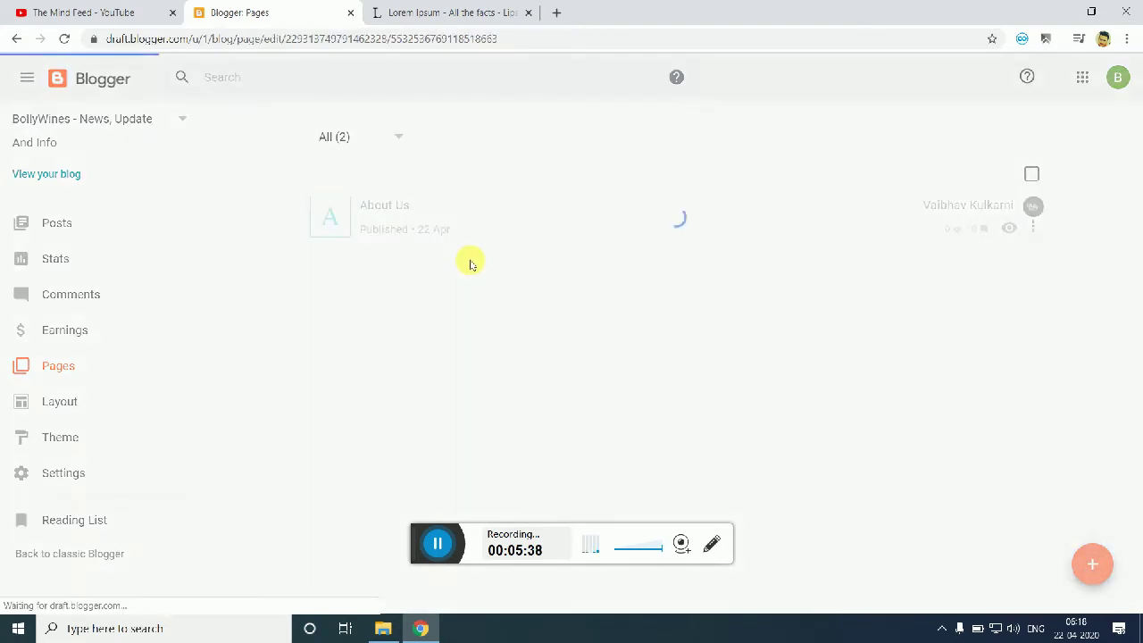
Step: Title the page 'Contact Us' and add body lines giving the contact e-mail address and mobile number
{"action": "left_click", "coordinate": [396, 138]}
{"action": "type", "text": "Cont"}
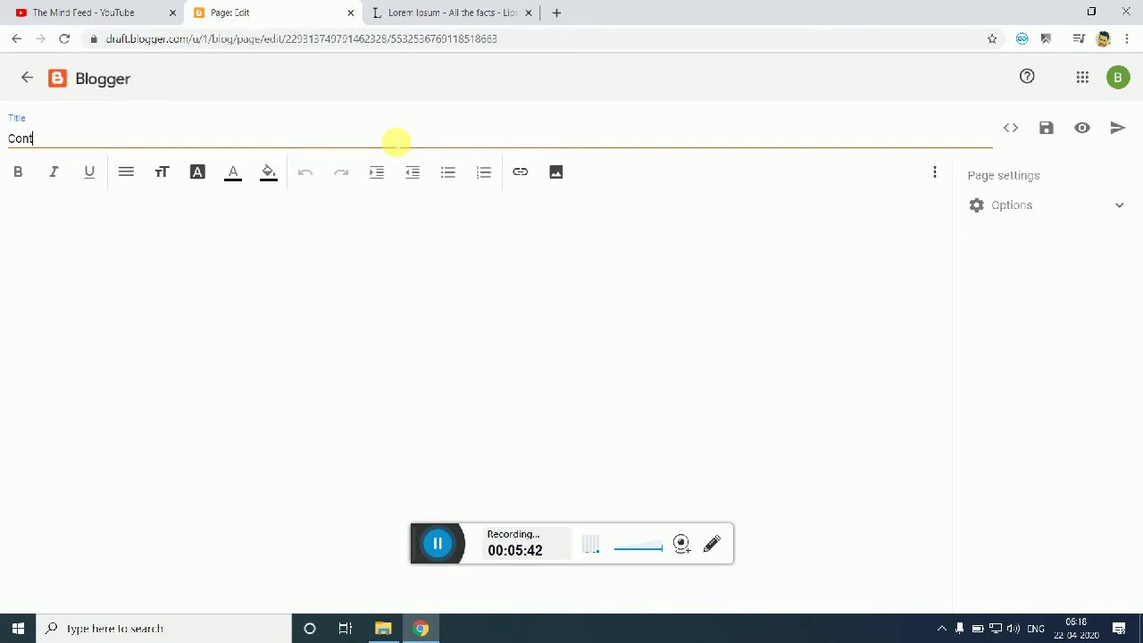
{"action": "type", "text": "act Us"}
{"action": "left_click", "coordinate": [465, 301]}
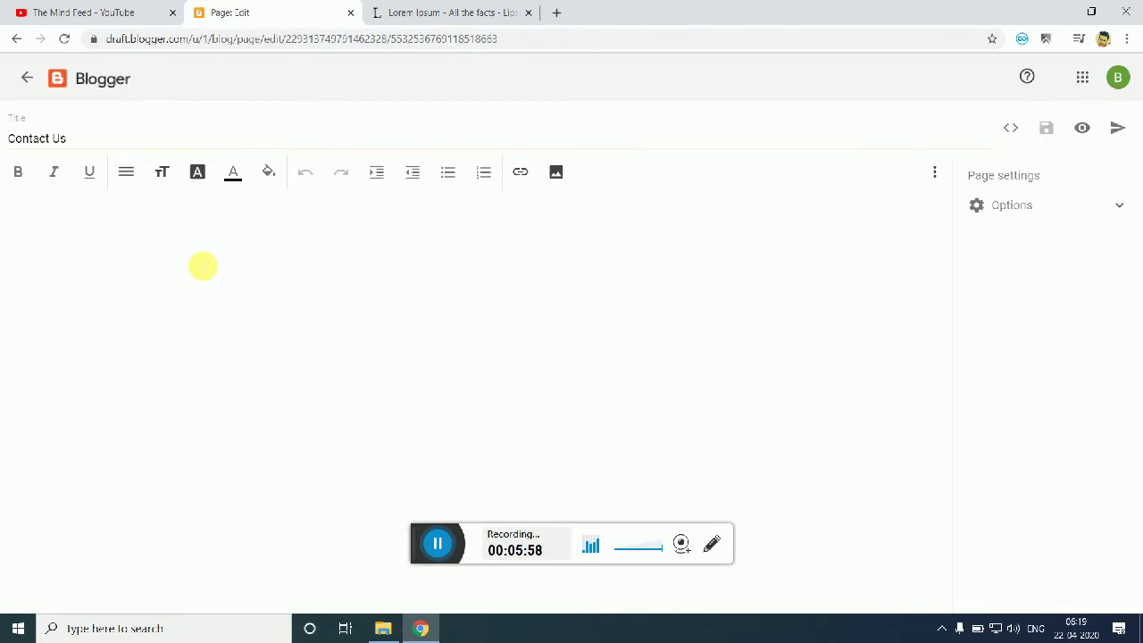
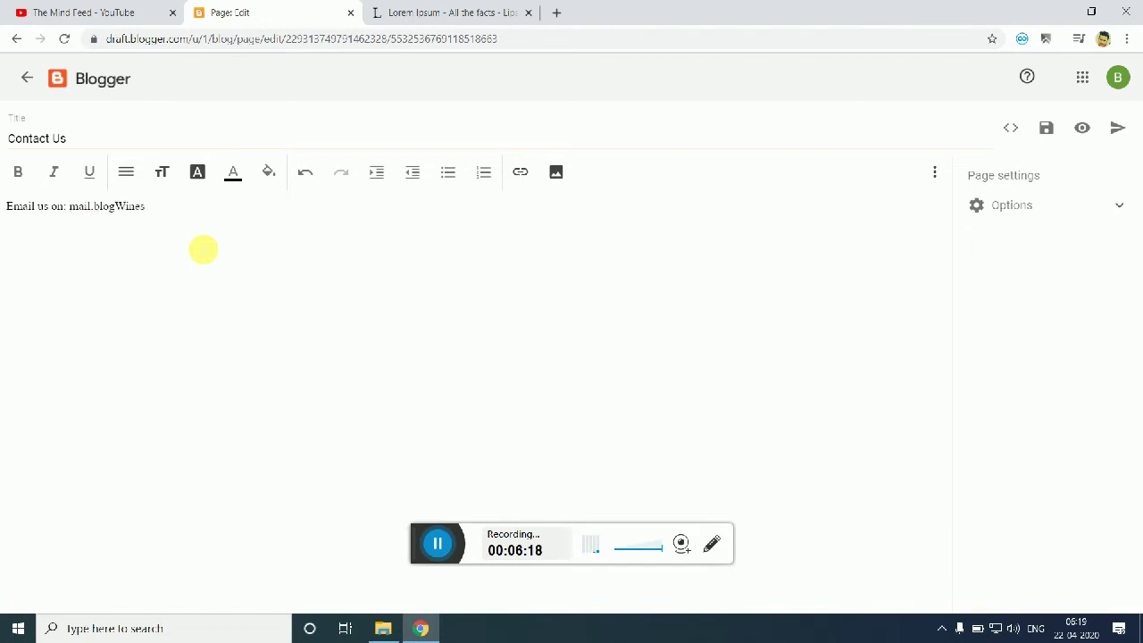
{"action": "key", "text": "Return"}
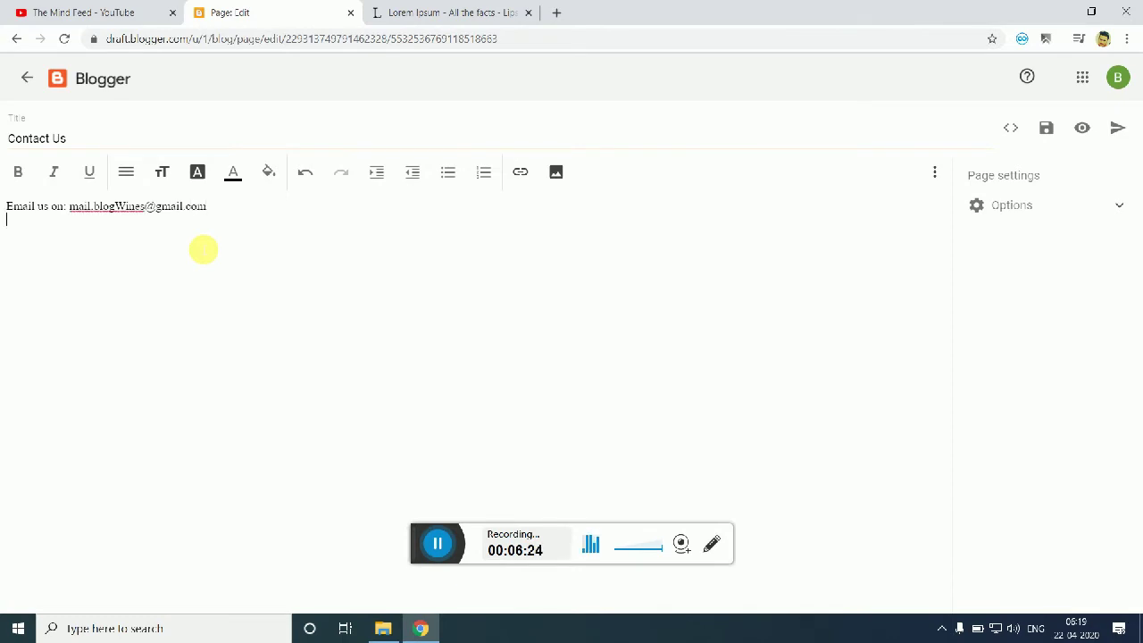
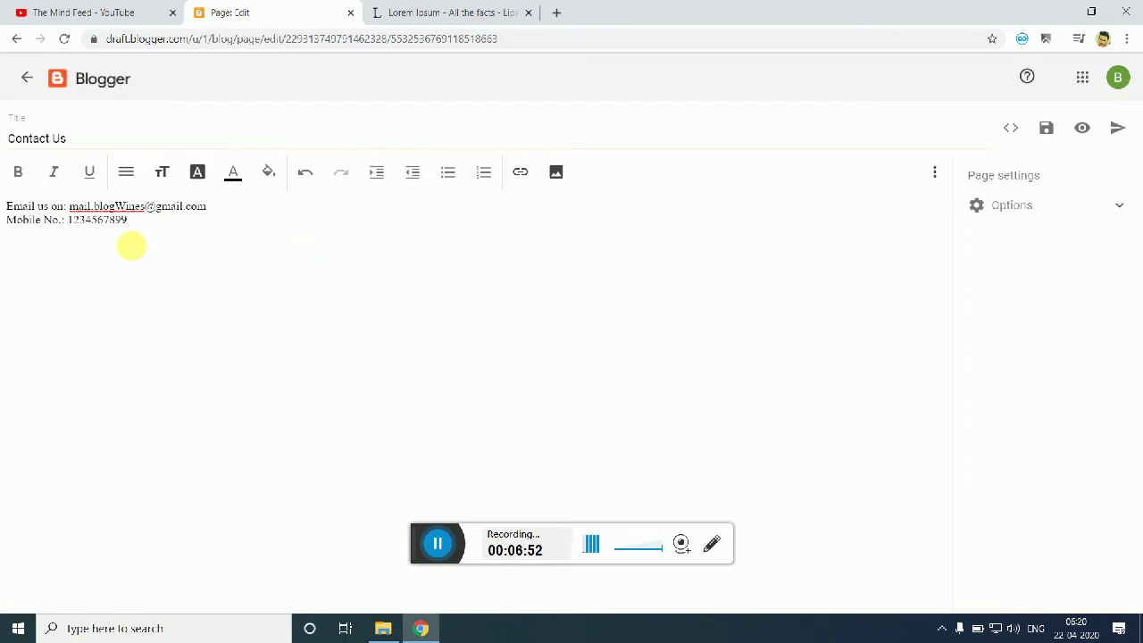
Step: Set the page's reader comments to 'Do not allow, hide existing'
{"action": "left_click", "coordinate": [1027, 207]}
{"action": "left_click", "coordinate": [979, 294]}
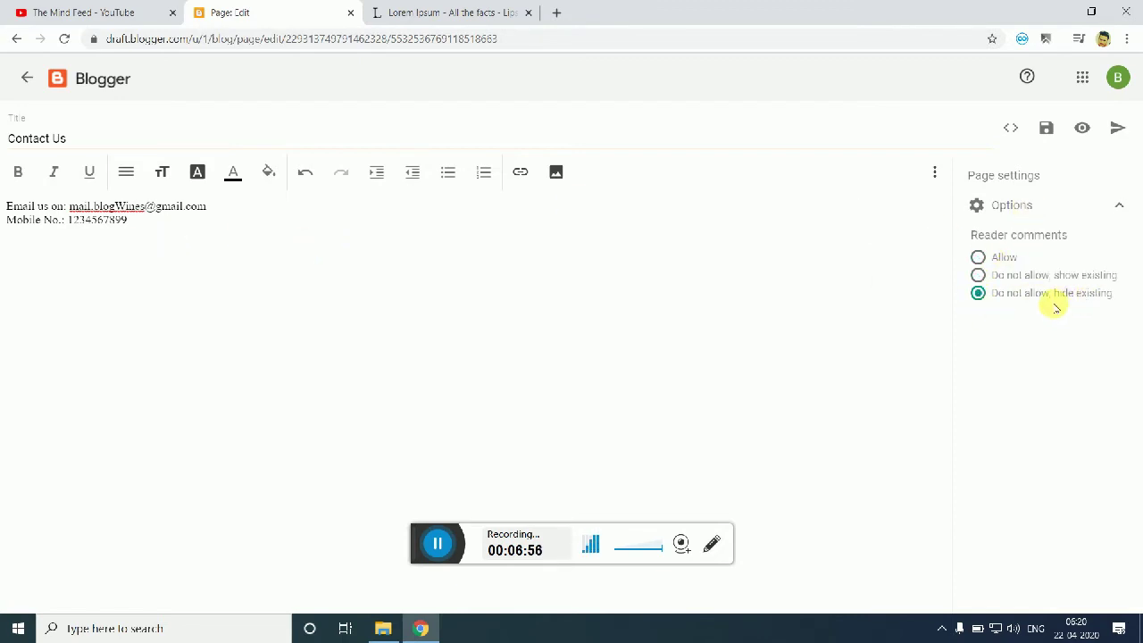
{"action": "left_click", "coordinate": [1076, 208]}
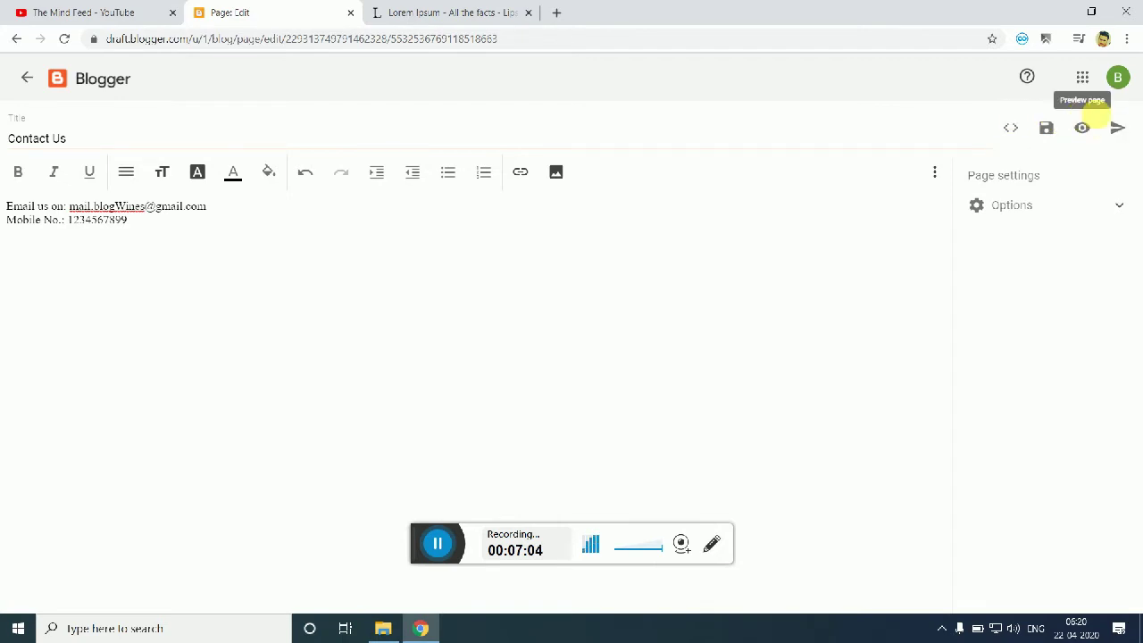
Step: Save the Contact Us page and publish it
{"action": "left_click", "coordinate": [1052, 130]}
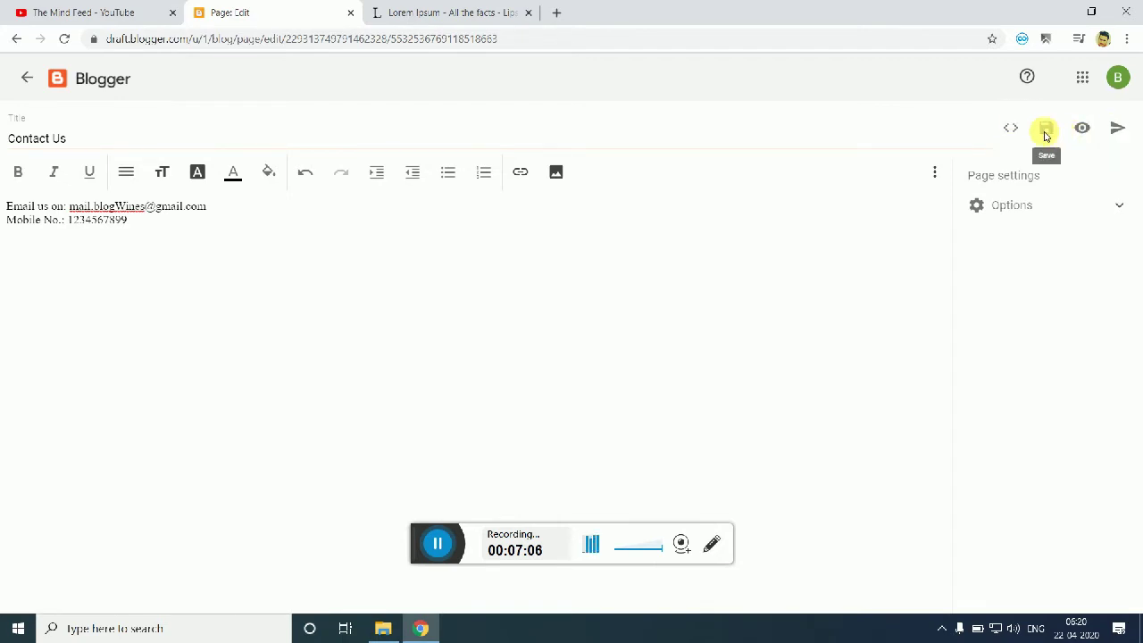
{"action": "left_click", "coordinate": [1116, 128]}
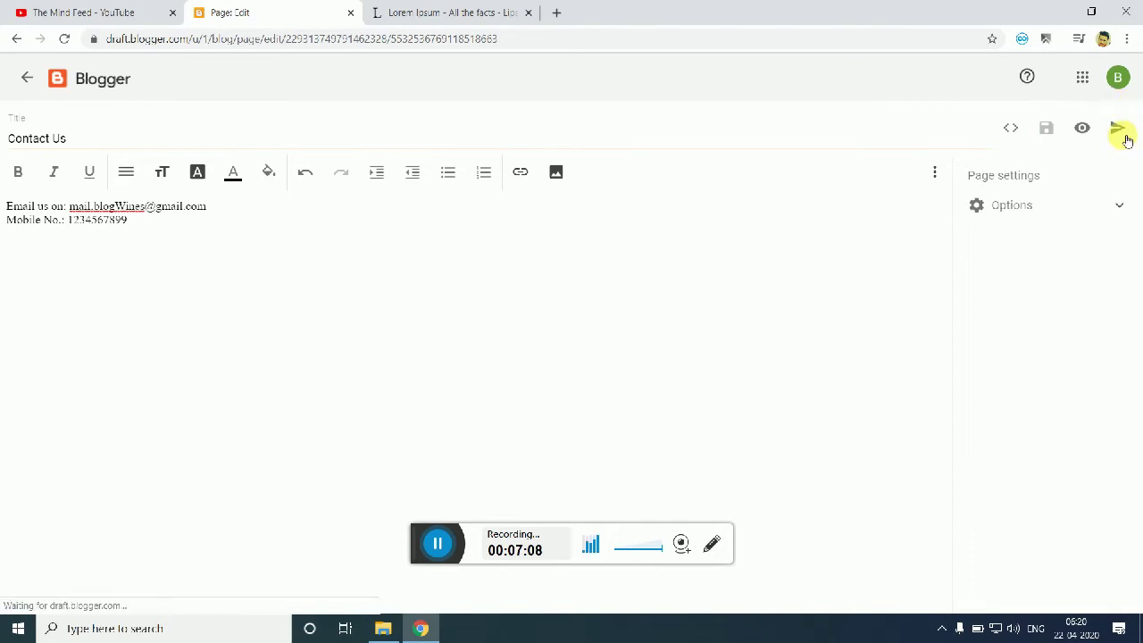
{"action": "left_click", "coordinate": [645, 370]}
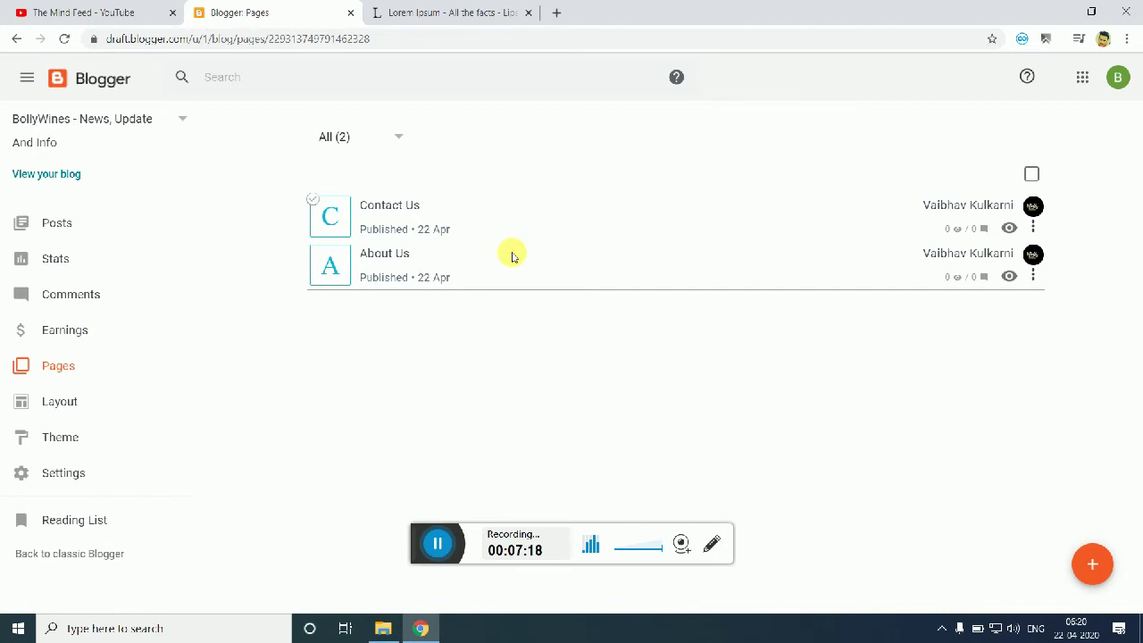
Step: Create a third page titled 'Privacy Policy' and place the cursor in its empty body
{"action": "left_click", "coordinate": [1092, 564]}
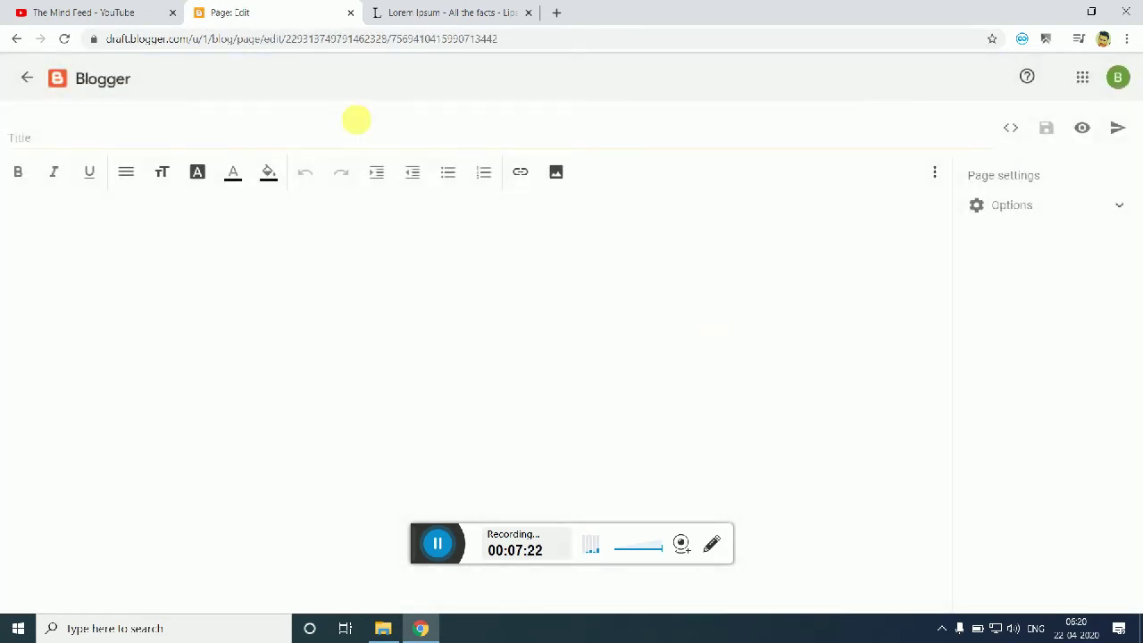
{"action": "left_click", "coordinate": [344, 139]}
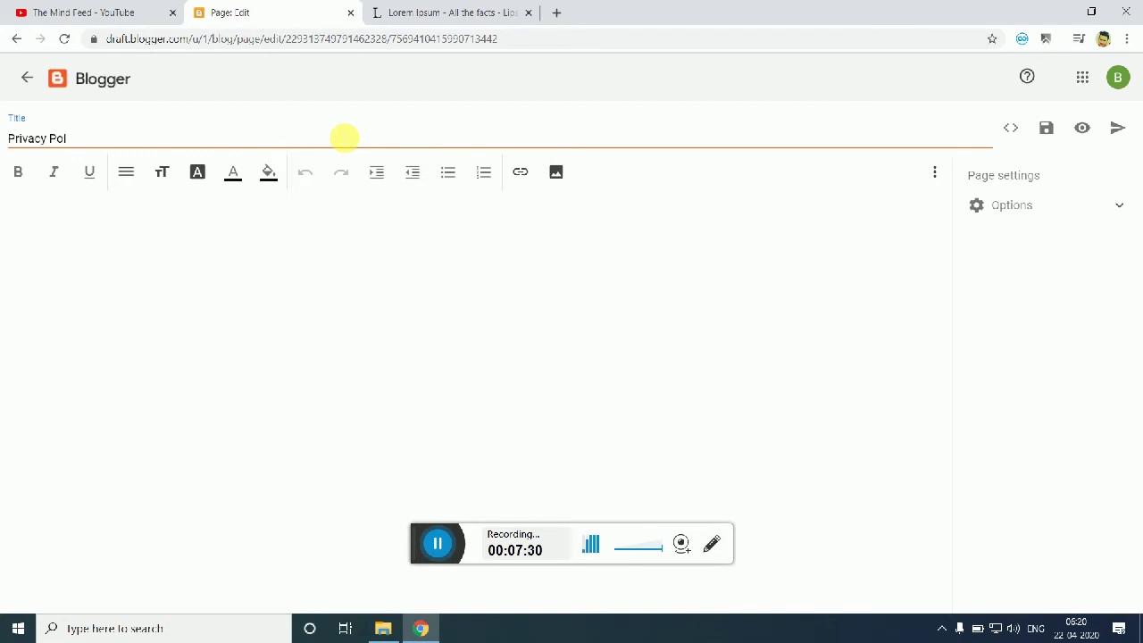
{"action": "left_click", "coordinate": [344, 258]}
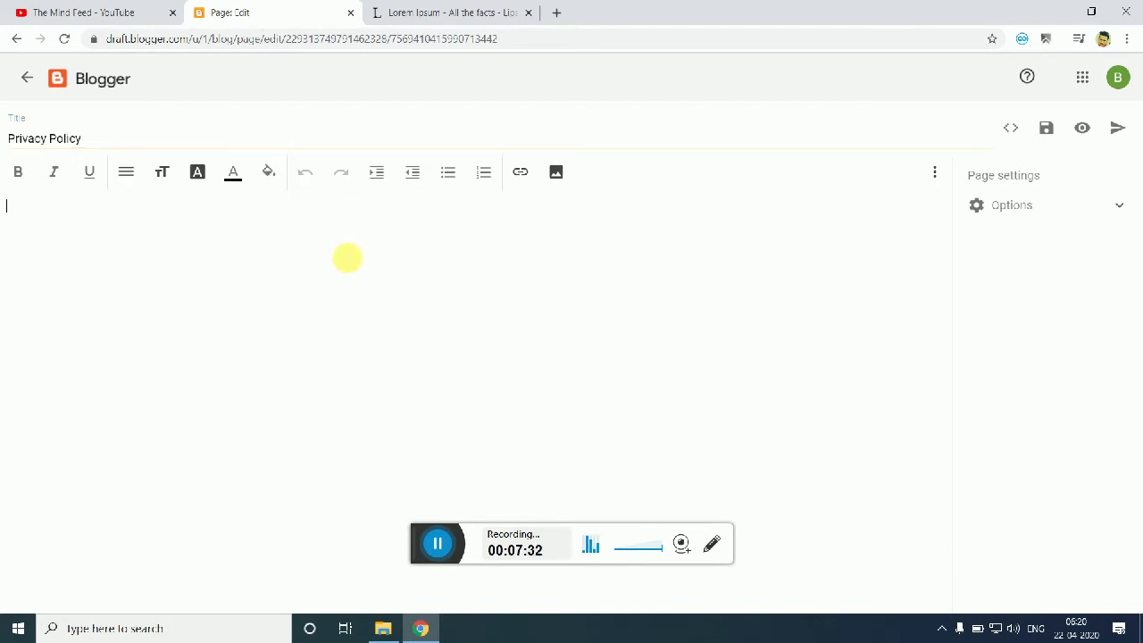
Step: Copy all the text from Privacy Policy.txt, close Notepad, and return to the page body
{"action": "left_click", "coordinate": [383, 627]}
{"action": "double_click", "coordinate": [625, 451]}
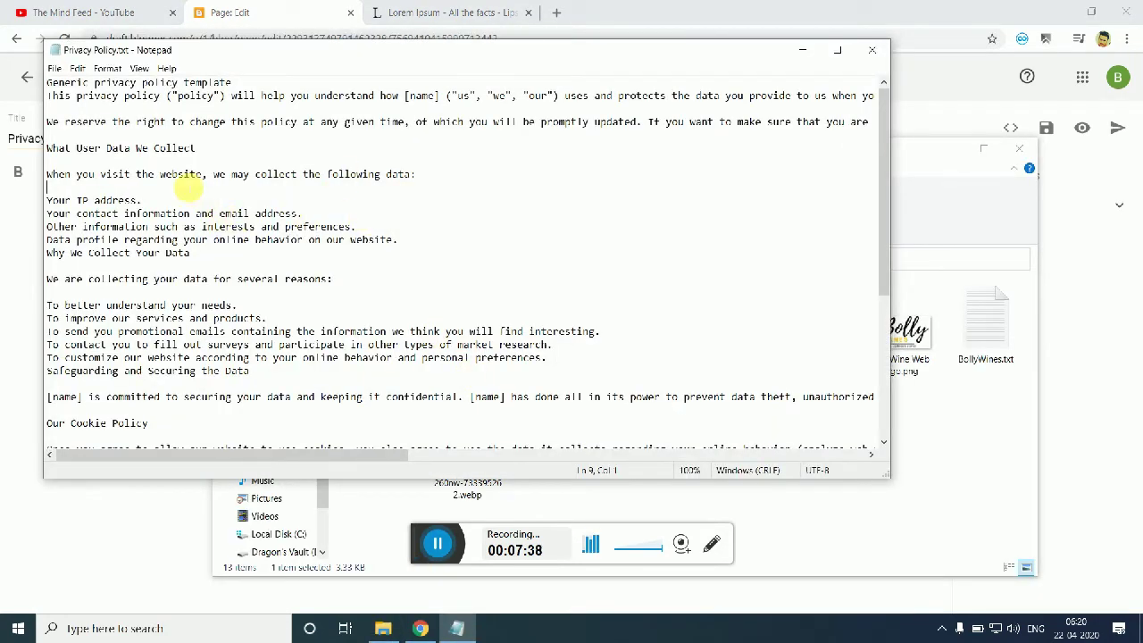
{"action": "left_click_drag", "start_coordinate": [50, 95], "coordinate": [713, 500]}
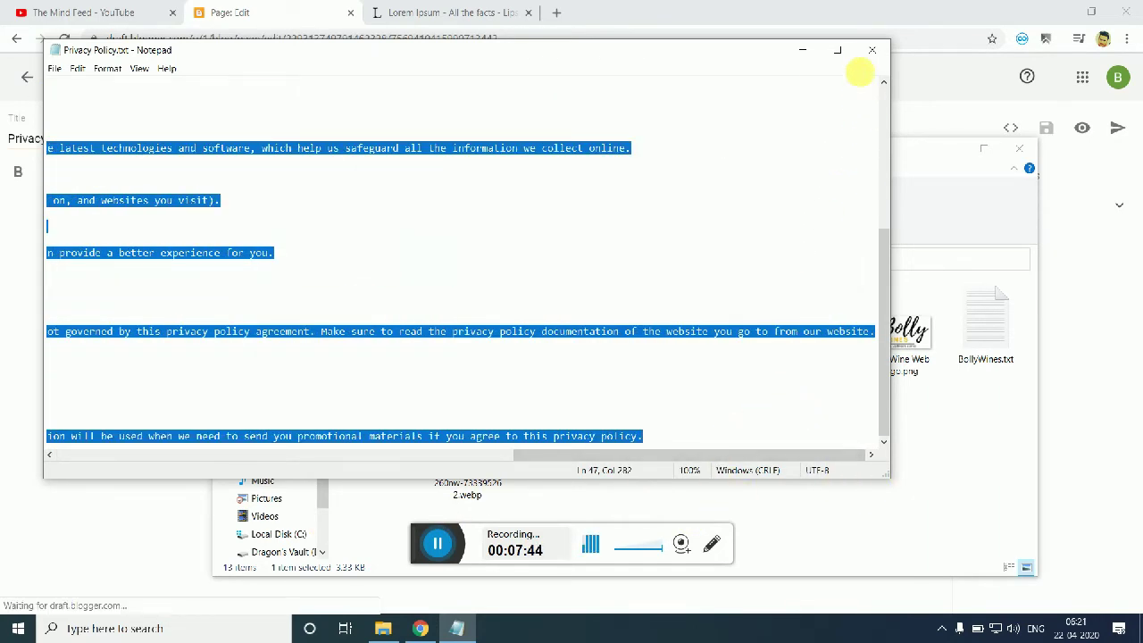
{"action": "left_click", "coordinate": [860, 51]}
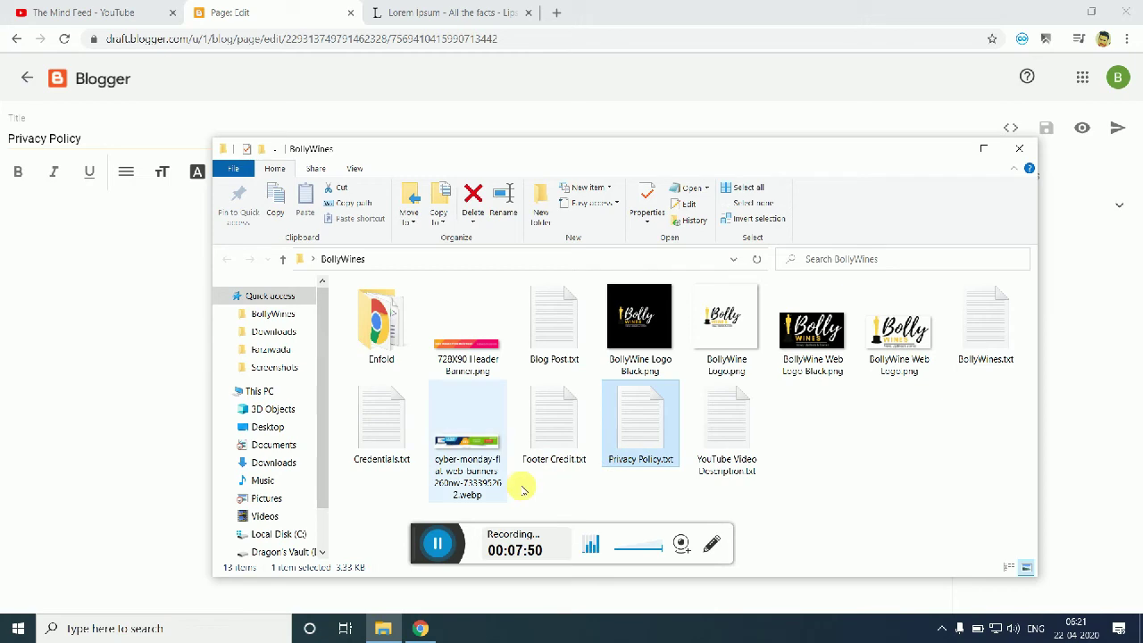
{"action": "left_click", "coordinate": [48, 329]}
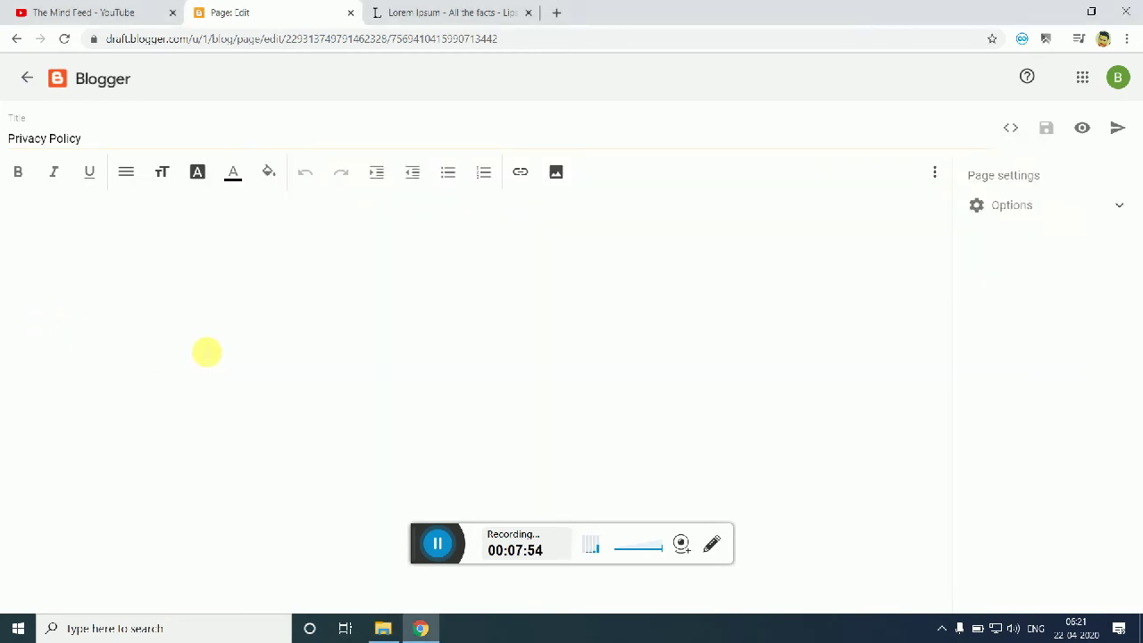
Step: Paste the privacy policy template into the body and select the [website] placeholder
{"action": "key", "text": "ctrl+v"}
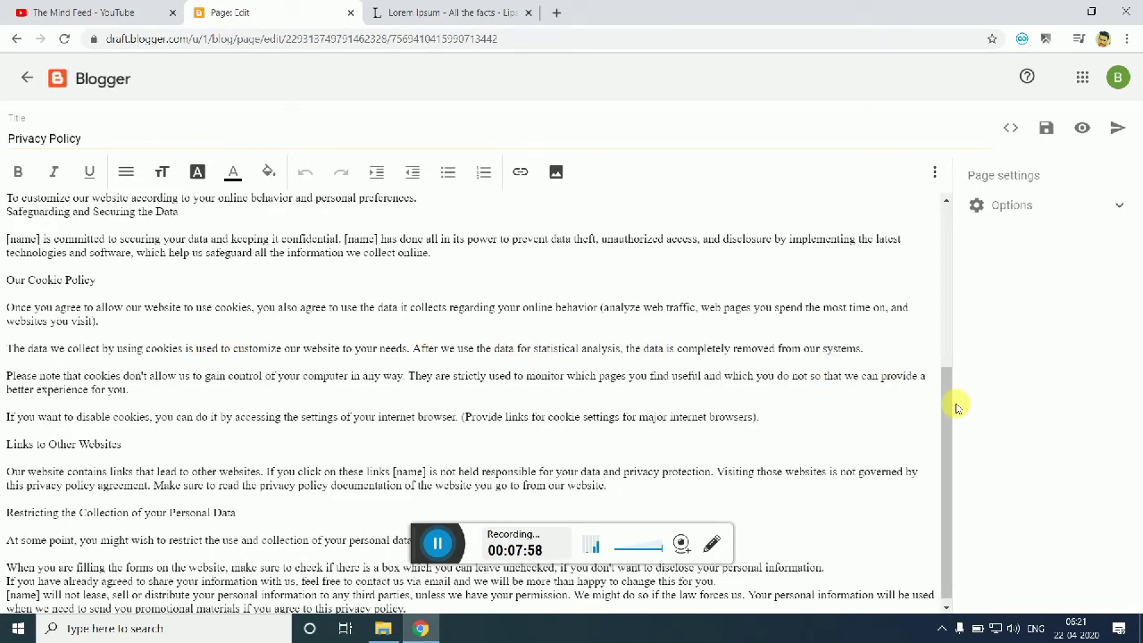
{"action": "left_click_drag", "start_coordinate": [948, 406], "coordinate": [972, 192]}
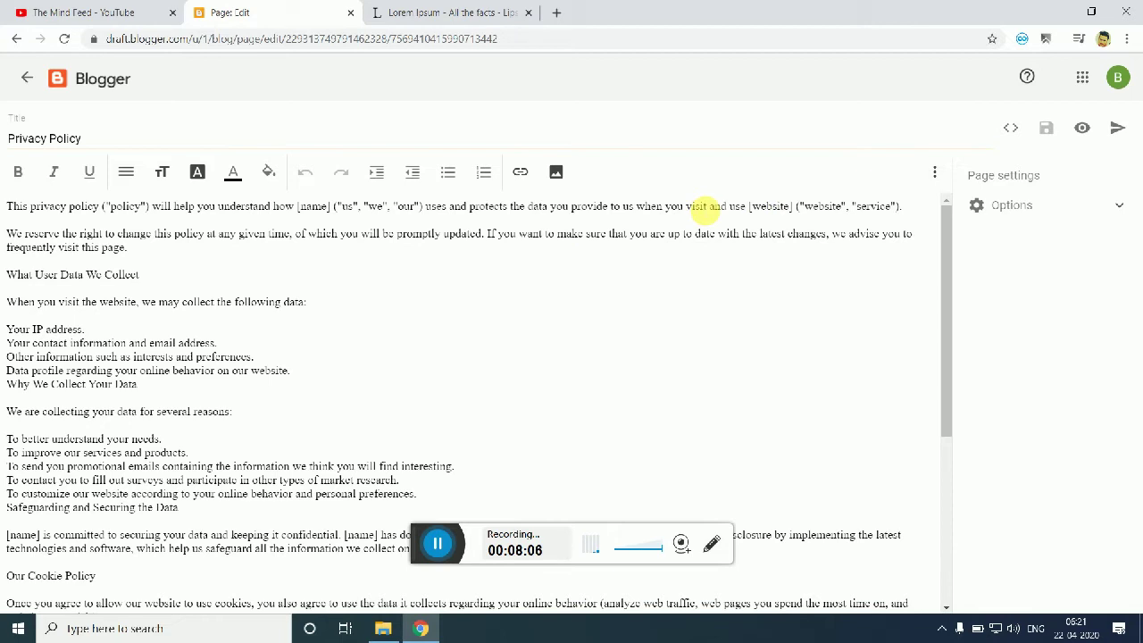
{"action": "left_click_drag", "start_coordinate": [766, 207], "coordinate": [802, 212]}
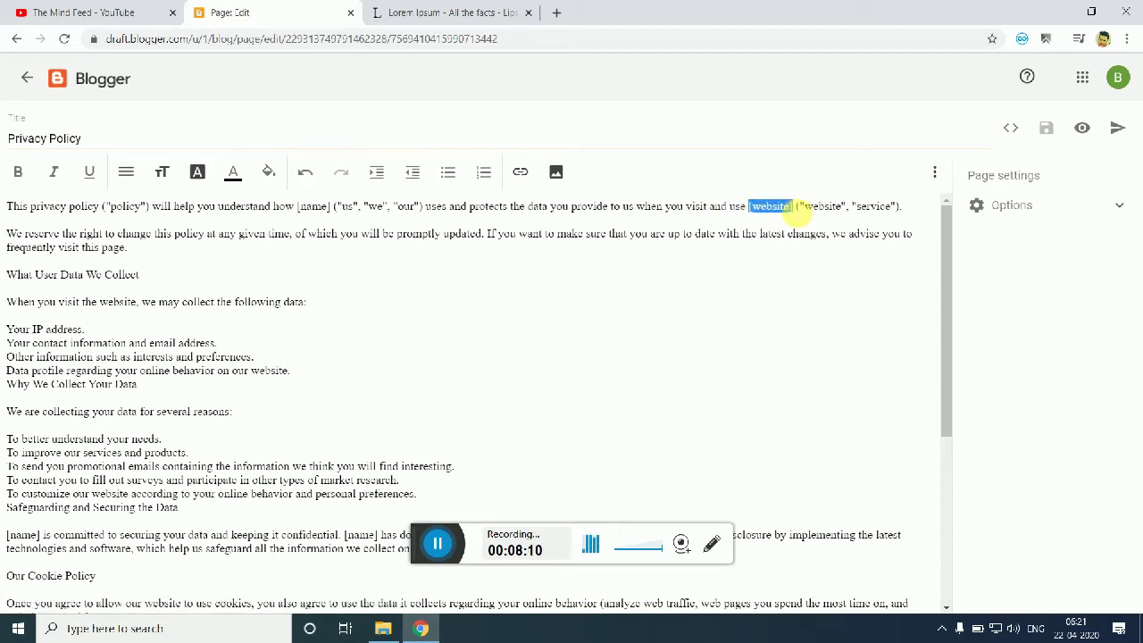
{"action": "type", "text": "https://"}
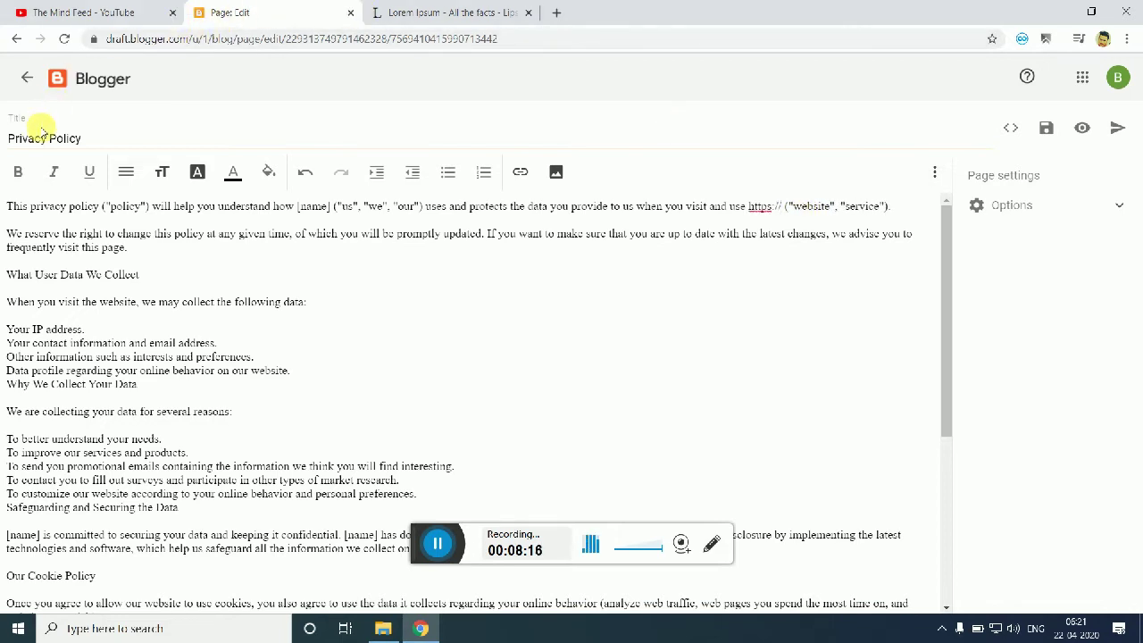
{"action": "left_click", "coordinate": [384, 10]}
{"action": "left_click", "coordinate": [482, 40]}
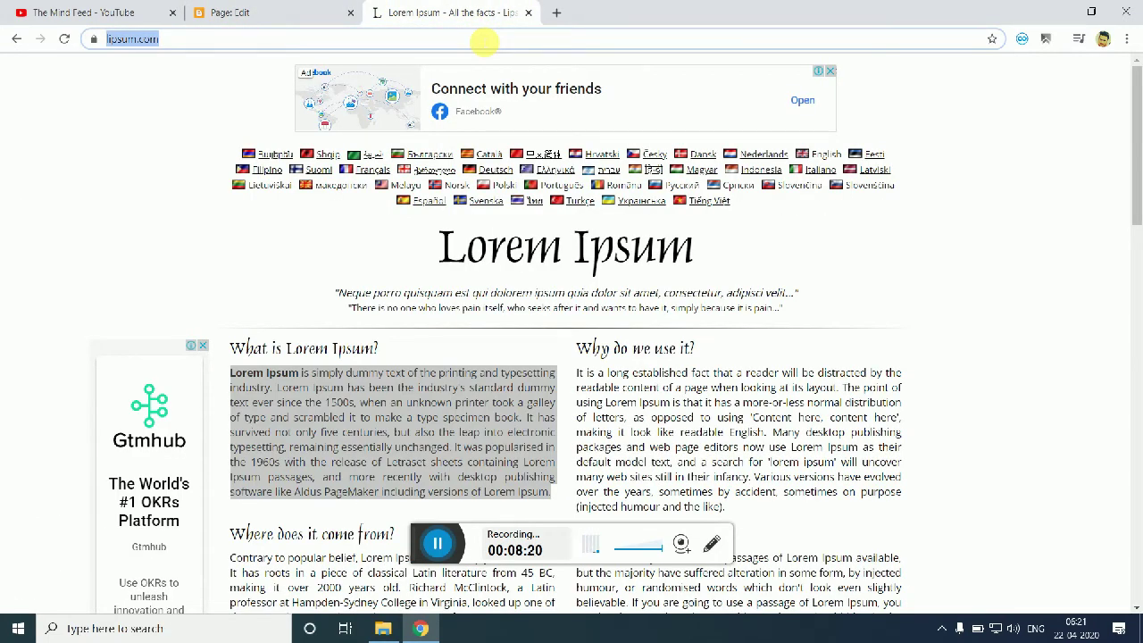
{"action": "type", "text": "bollywines.blogspot"}
{"action": "key", "text": "ctrl+a"}
{"action": "key", "text": "ctrl+c"}
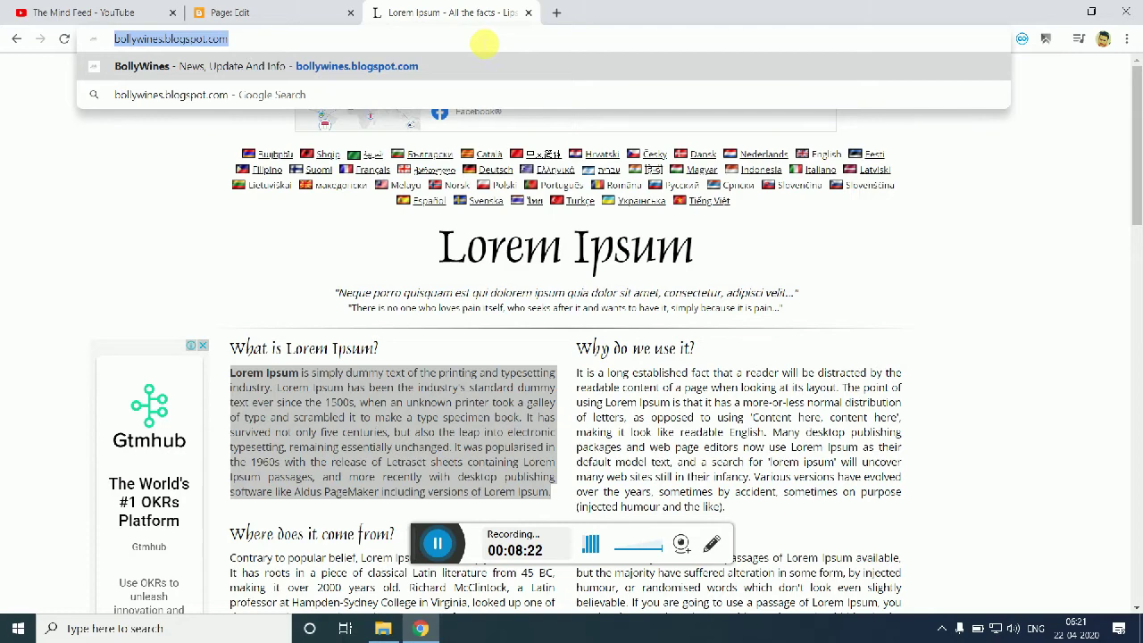
{"action": "left_click", "coordinate": [294, 12]}
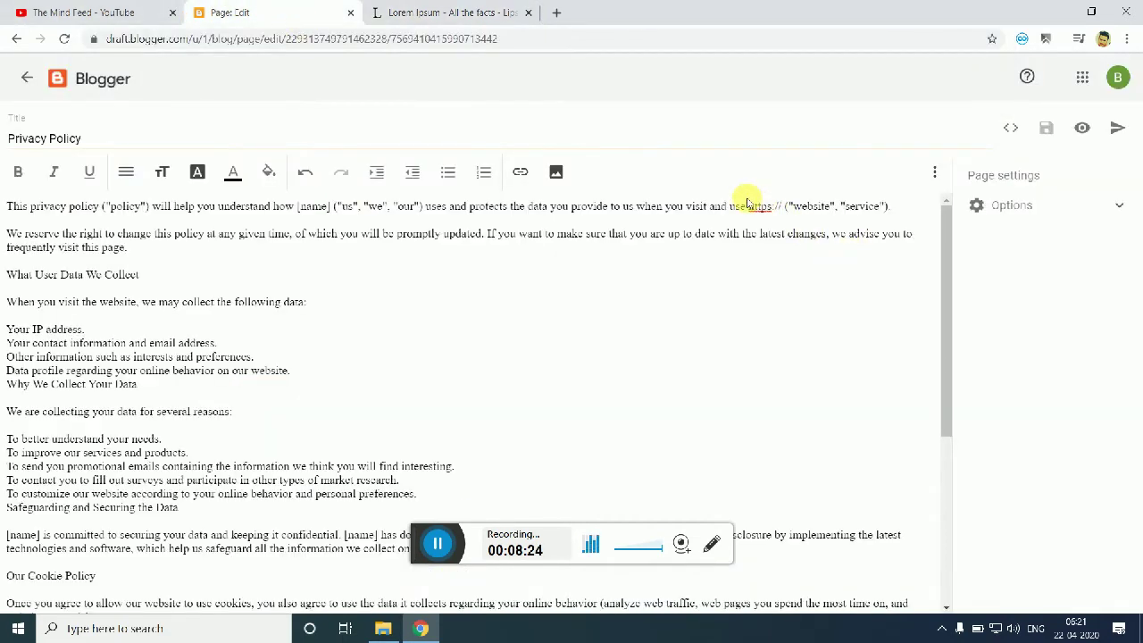
{"action": "key", "text": "ctrl+v"}
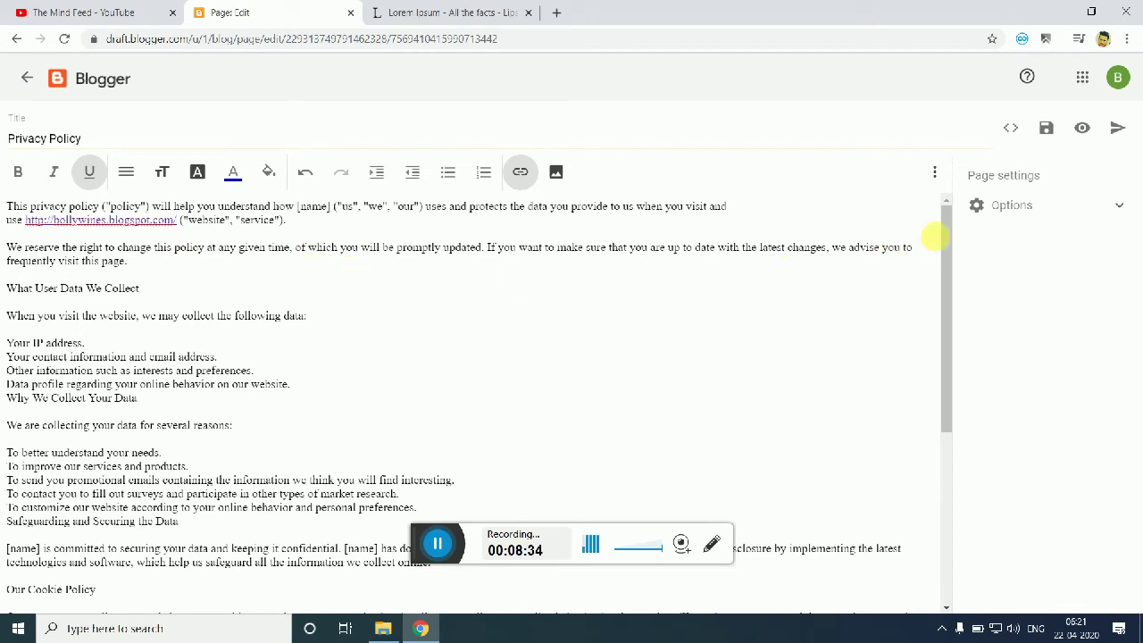
Step: Type BollyWines over the first [name] placeholder and paste it over the second
{"action": "left_click_drag", "start_coordinate": [944, 224], "coordinate": [938, 298]}
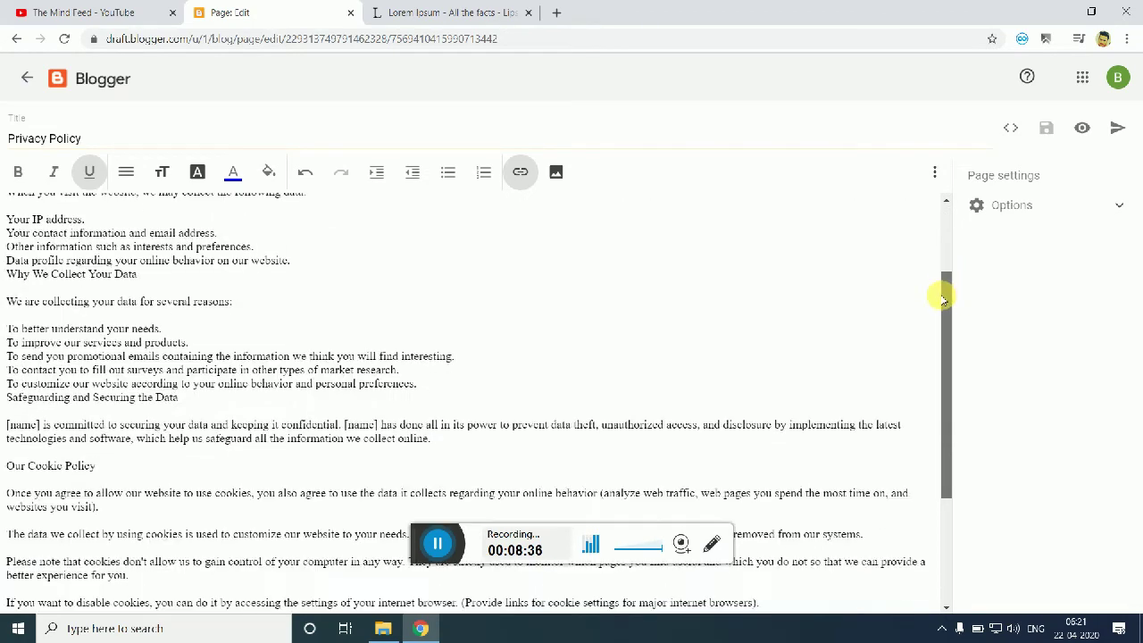
{"action": "left_click_drag", "start_coordinate": [25, 427], "coordinate": [41, 427]}
{"action": "type", "text": "Bolly"}
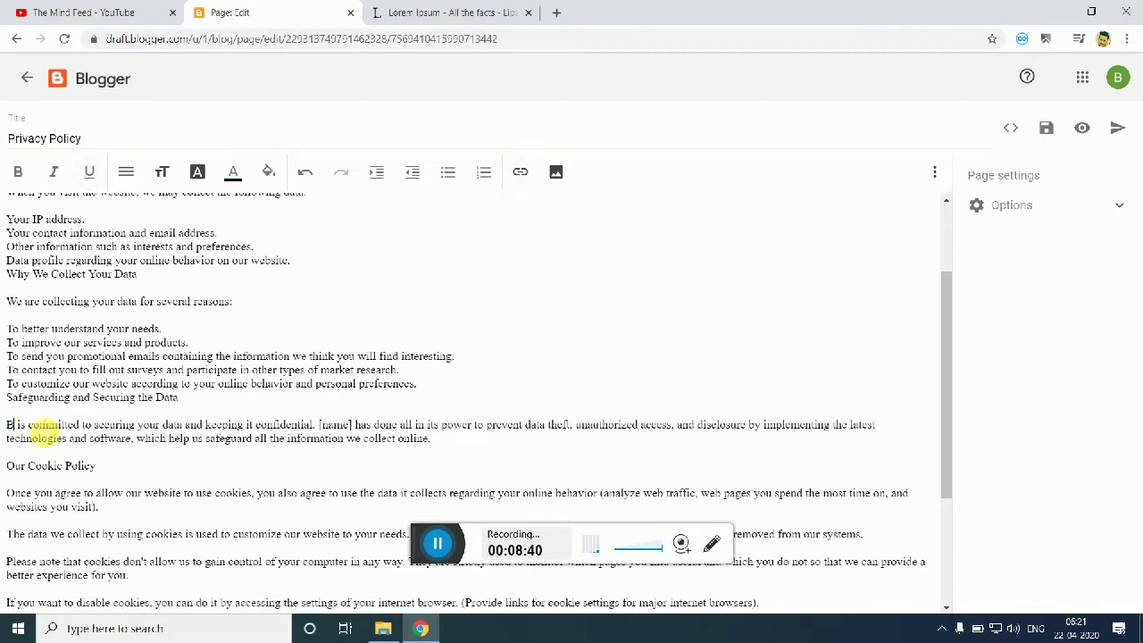
{"action": "type", "text": "Wines"}
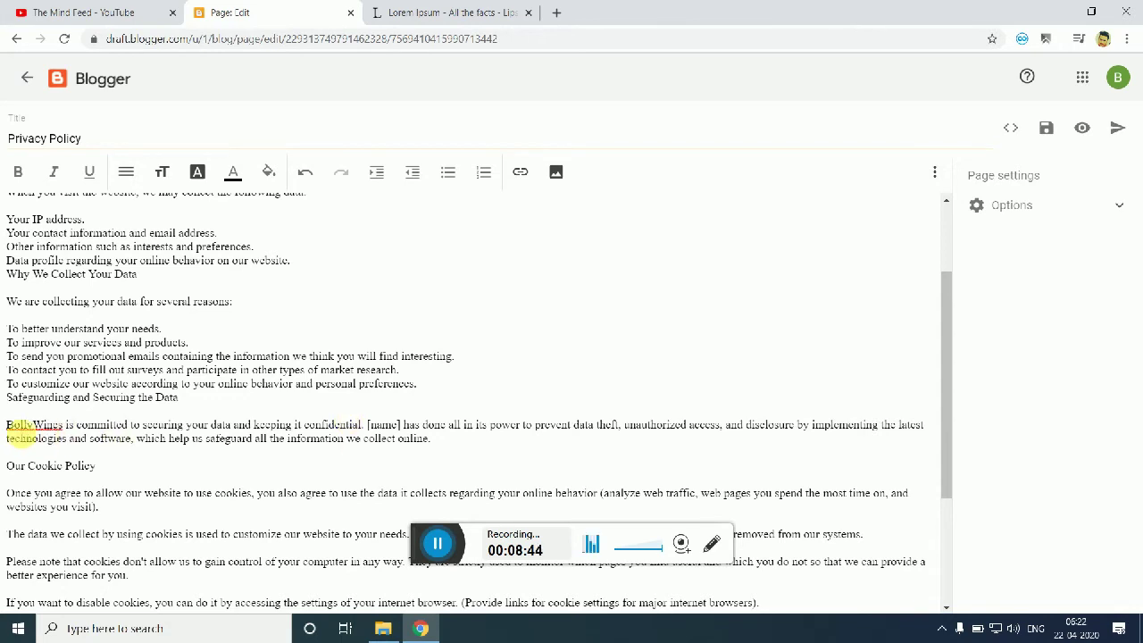
{"action": "left_click_drag", "start_coordinate": [7, 425], "coordinate": [71, 425]}
{"action": "key", "text": "ctrl+c"}
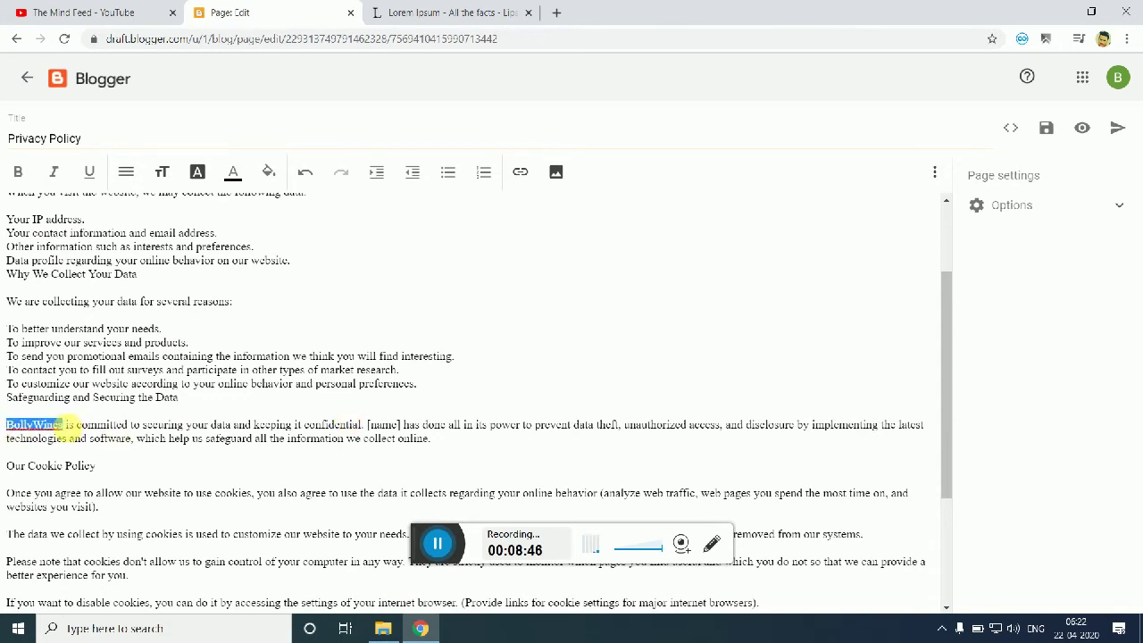
{"action": "left_click_drag", "start_coordinate": [367, 425], "coordinate": [399, 427]}
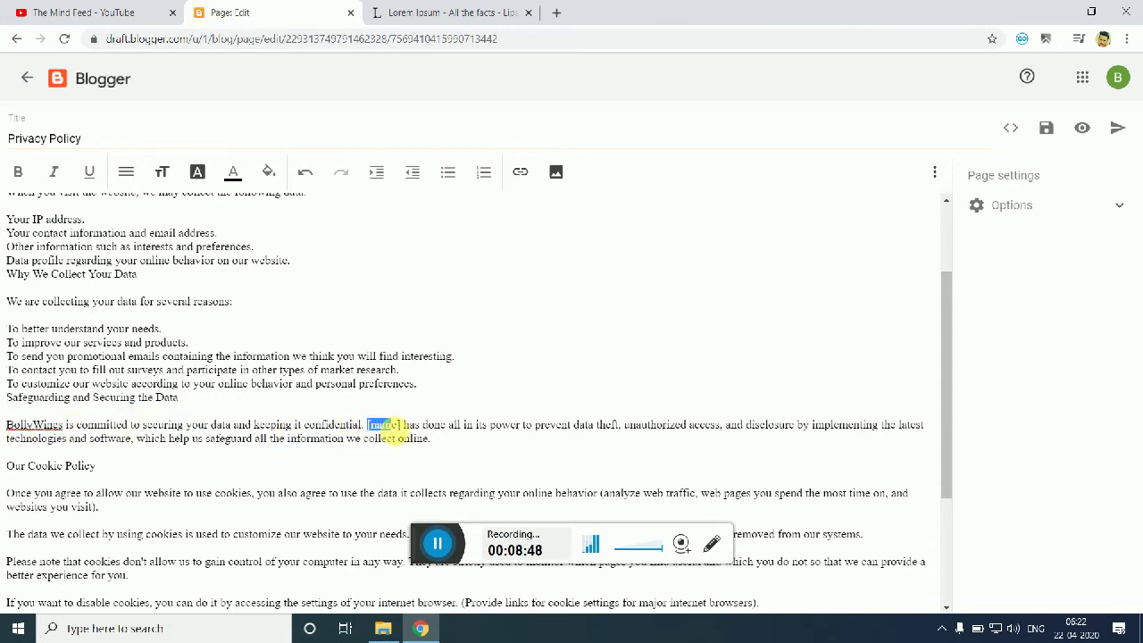
{"action": "key", "text": "ctrl+v"}
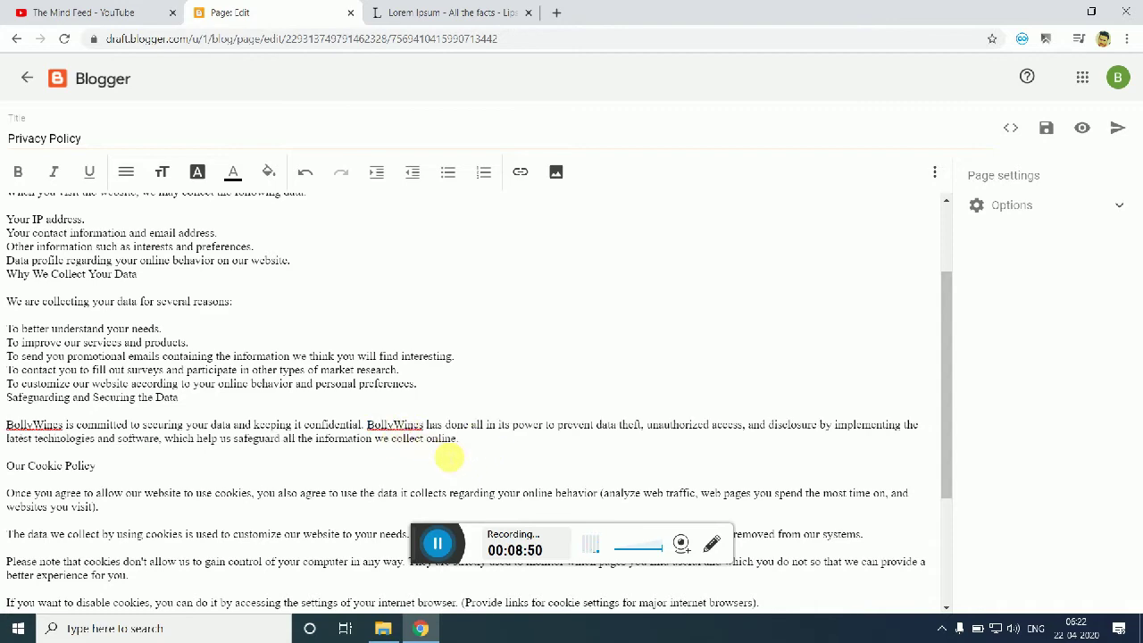
{"action": "left_click_drag", "start_coordinate": [948, 312], "coordinate": [941, 420]}
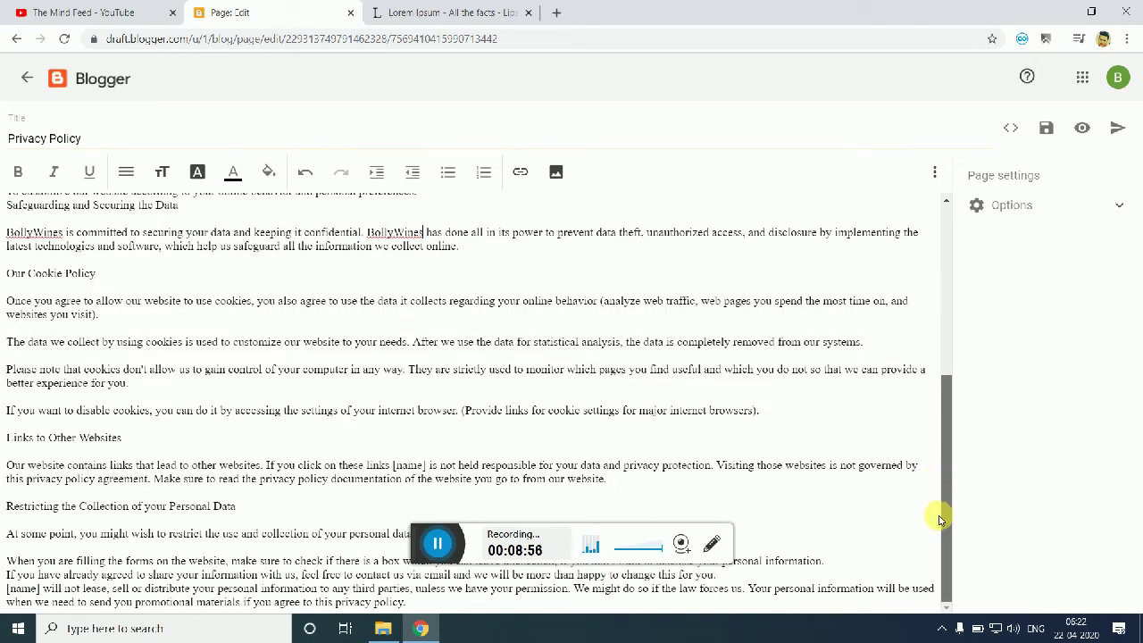
{"action": "left_click_drag", "start_coordinate": [938, 465], "coordinate": [927, 214]}
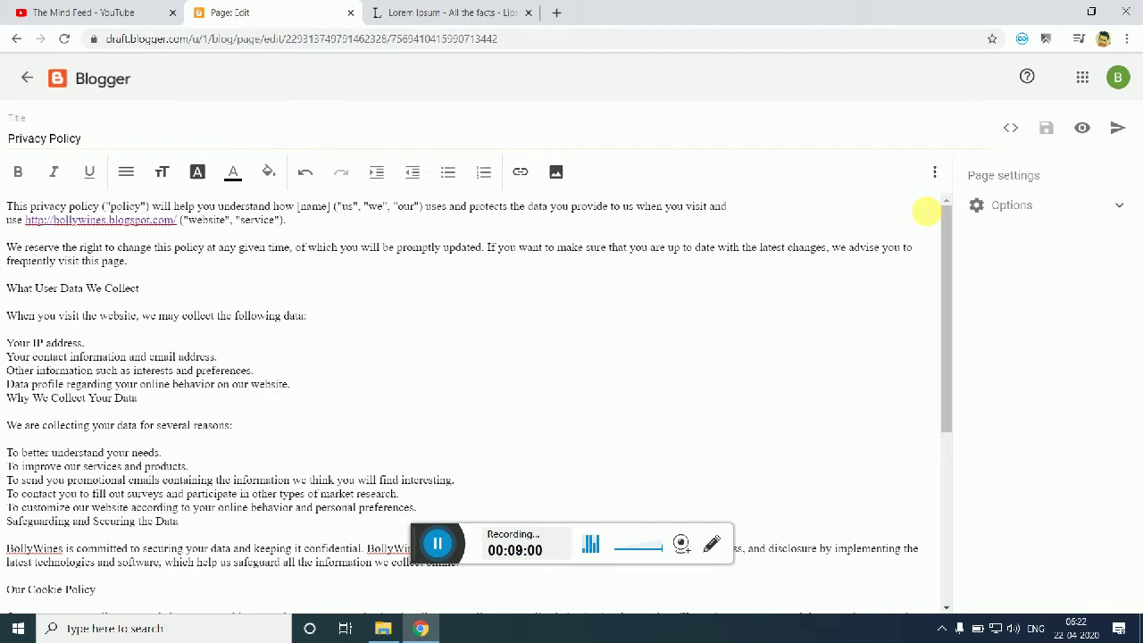
{"action": "left_click", "coordinate": [810, 291]}
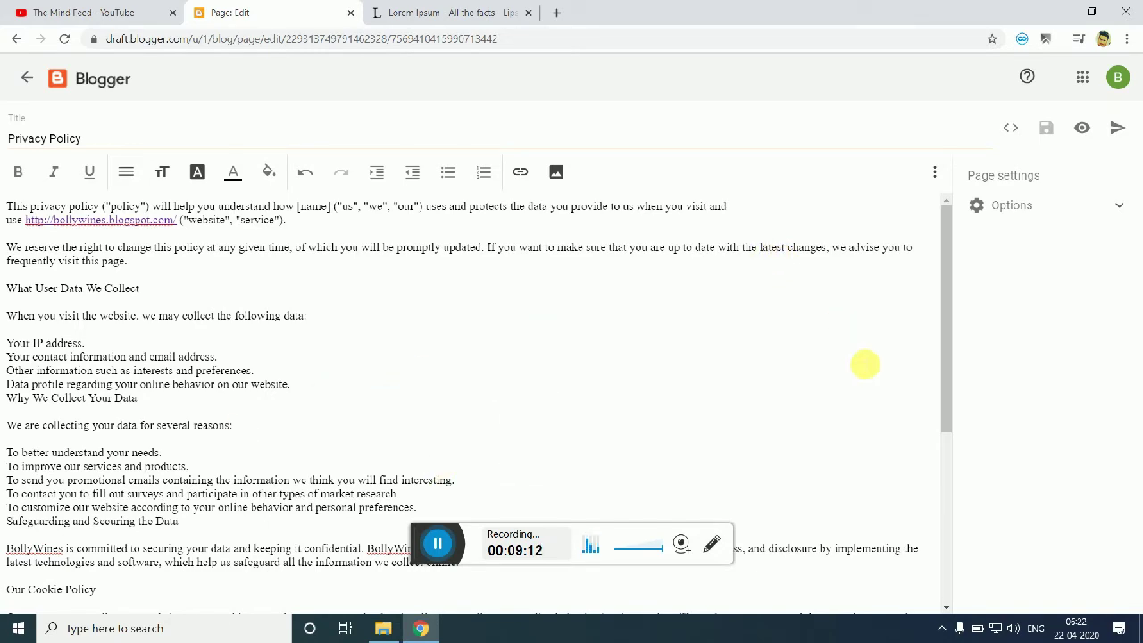
Step: Publish the Privacy Policy page, then go to the blog's Posts list
{"action": "left_click", "coordinate": [1117, 128]}
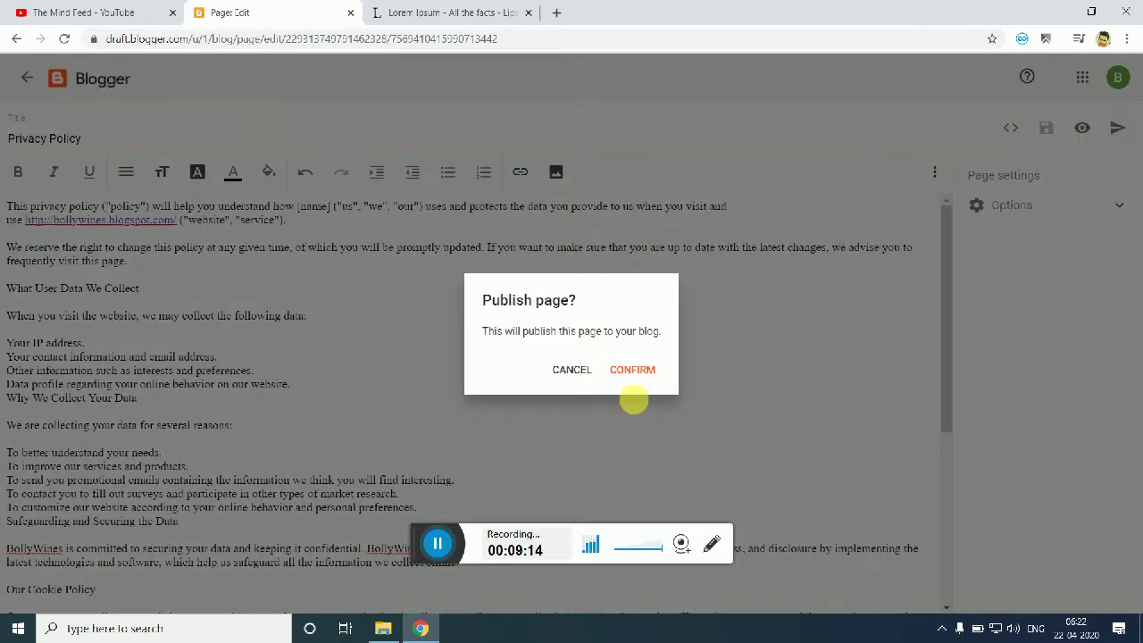
{"action": "left_click", "coordinate": [633, 370]}
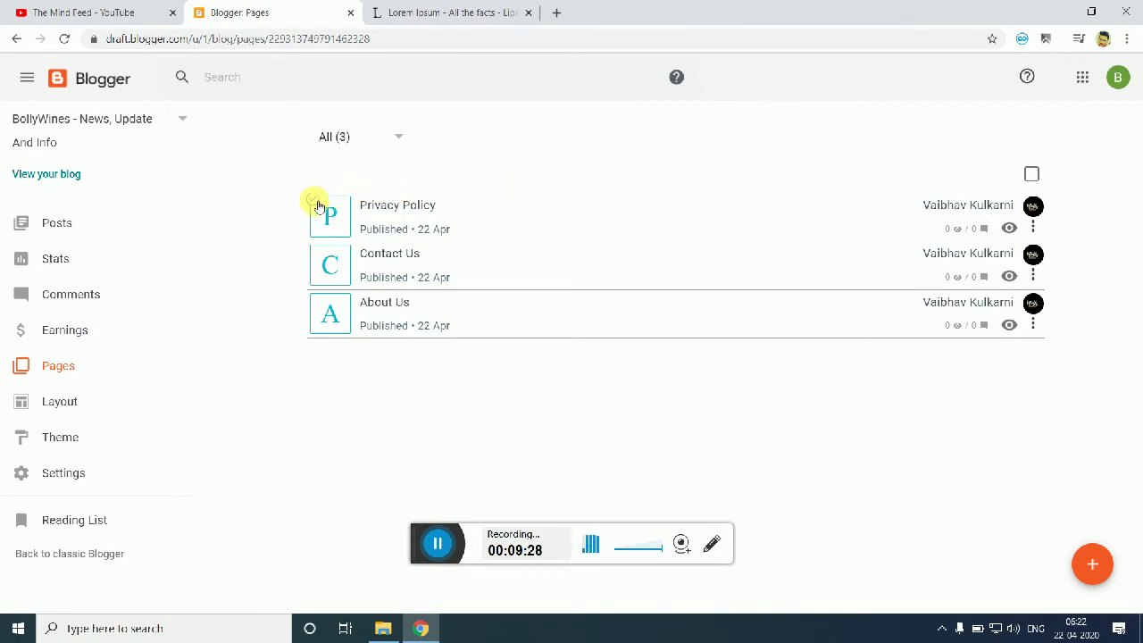
{"action": "left_click", "coordinate": [315, 202]}
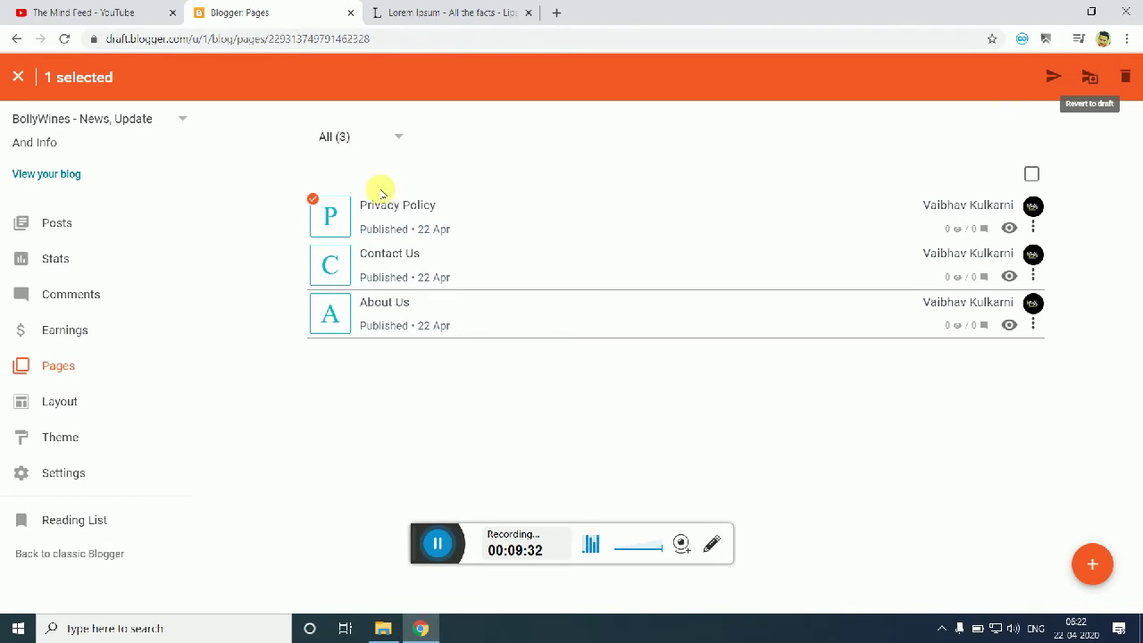
{"action": "left_click", "coordinate": [312, 202]}
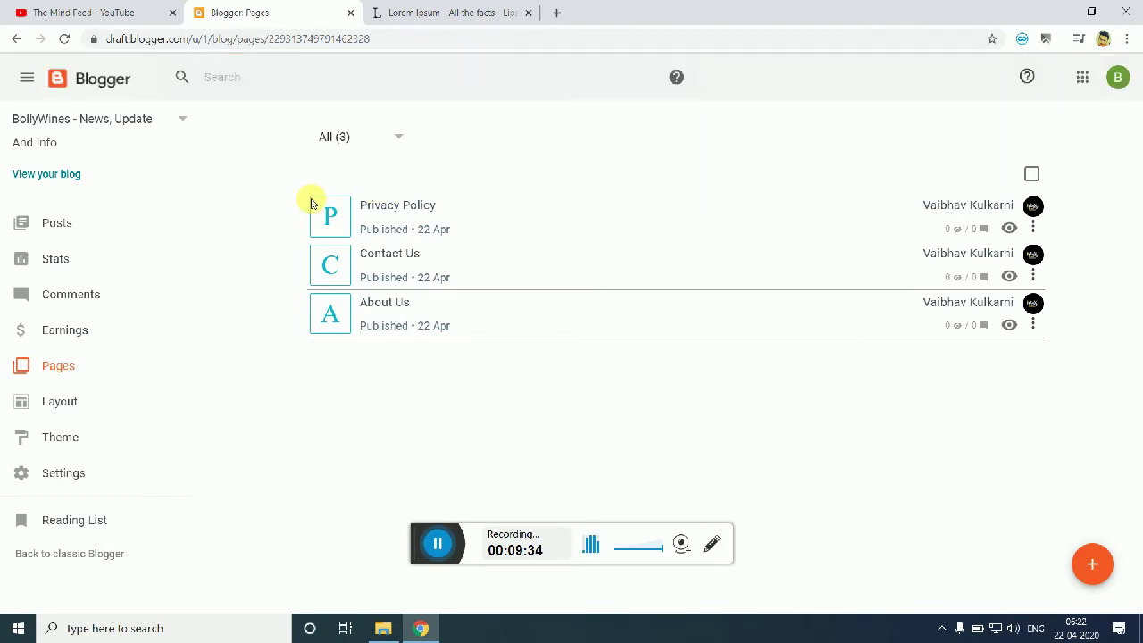
{"action": "left_click", "coordinate": [112, 228]}
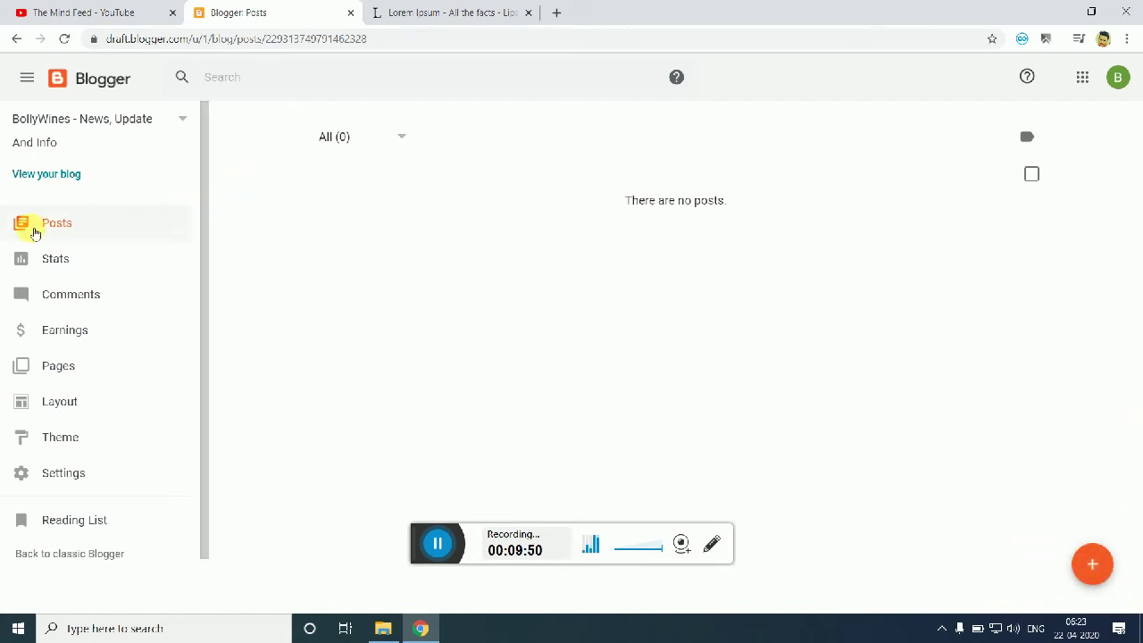
Step: Create a new post titled 'This Is My First Blog Post - I Would Like It To Be Shared'
{"action": "left_click", "coordinate": [112, 223]}
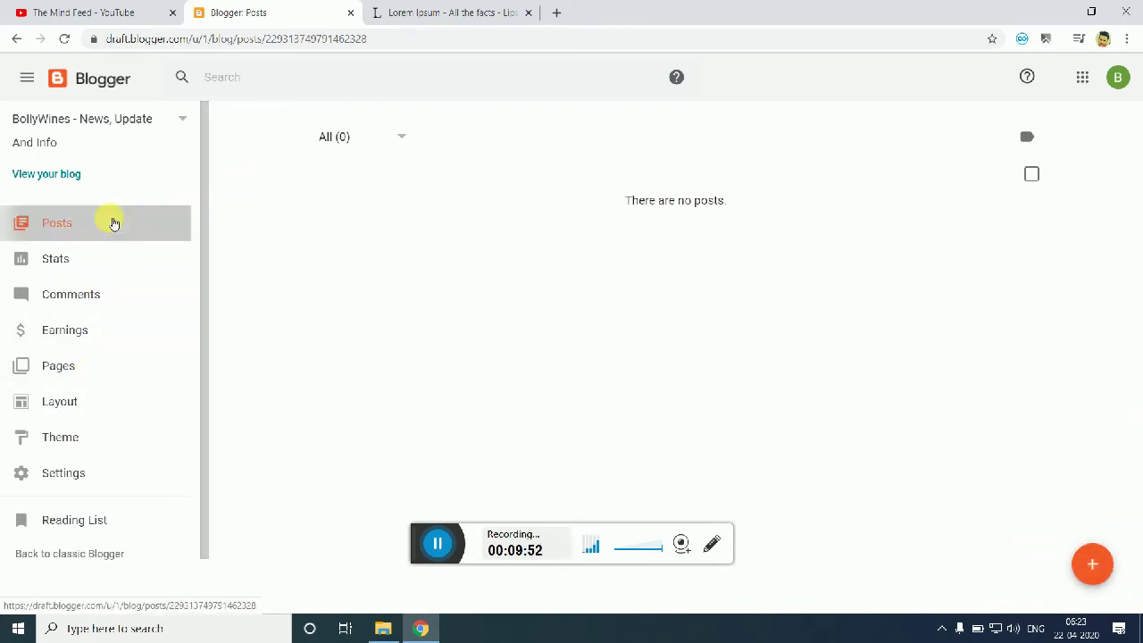
{"action": "left_click", "coordinate": [1094, 562]}
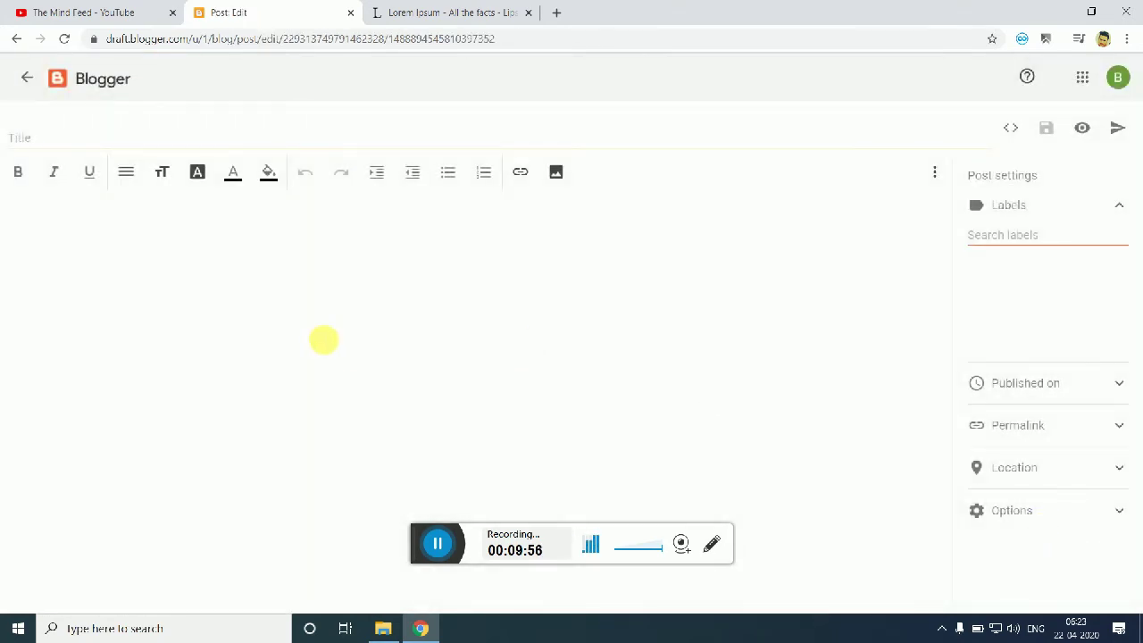
{"action": "left_click", "coordinate": [84, 136]}
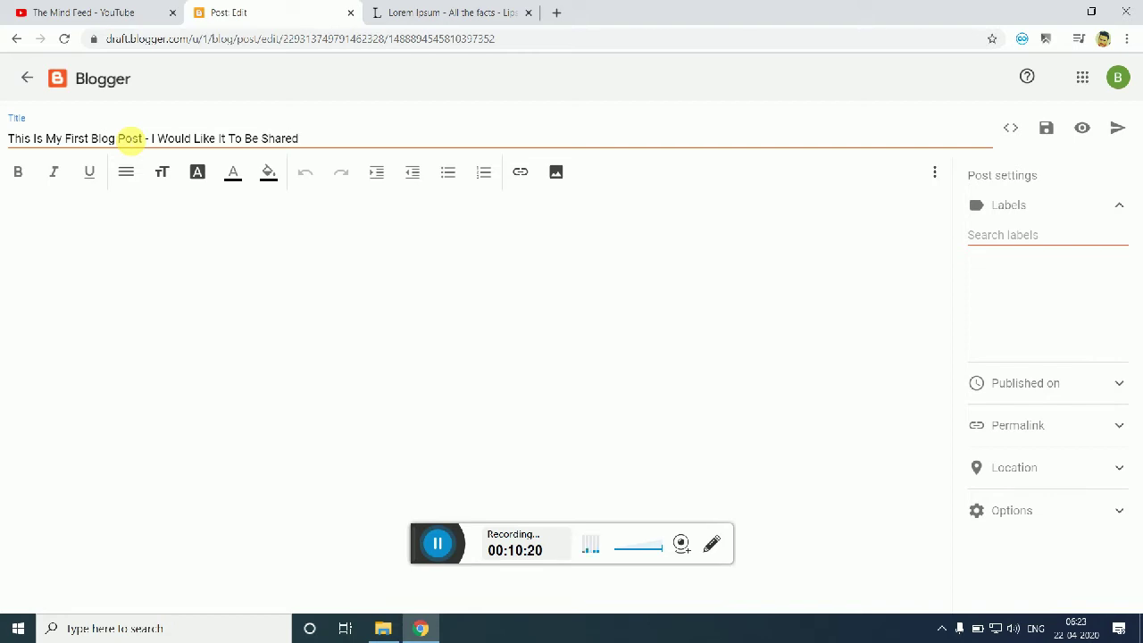
{"action": "left_click", "coordinate": [194, 249]}
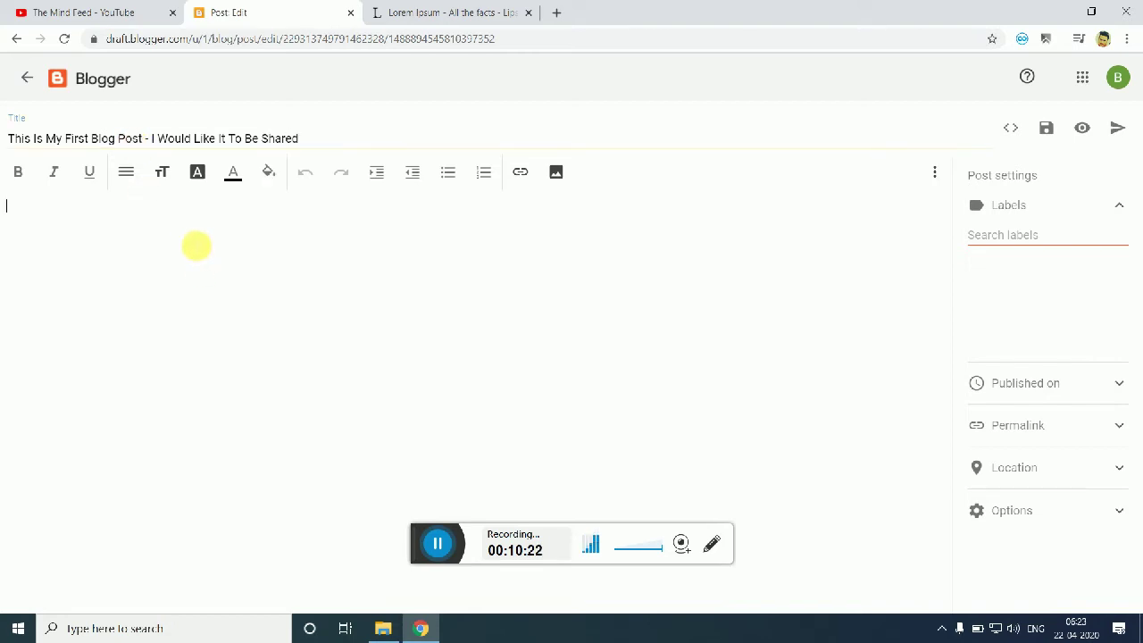
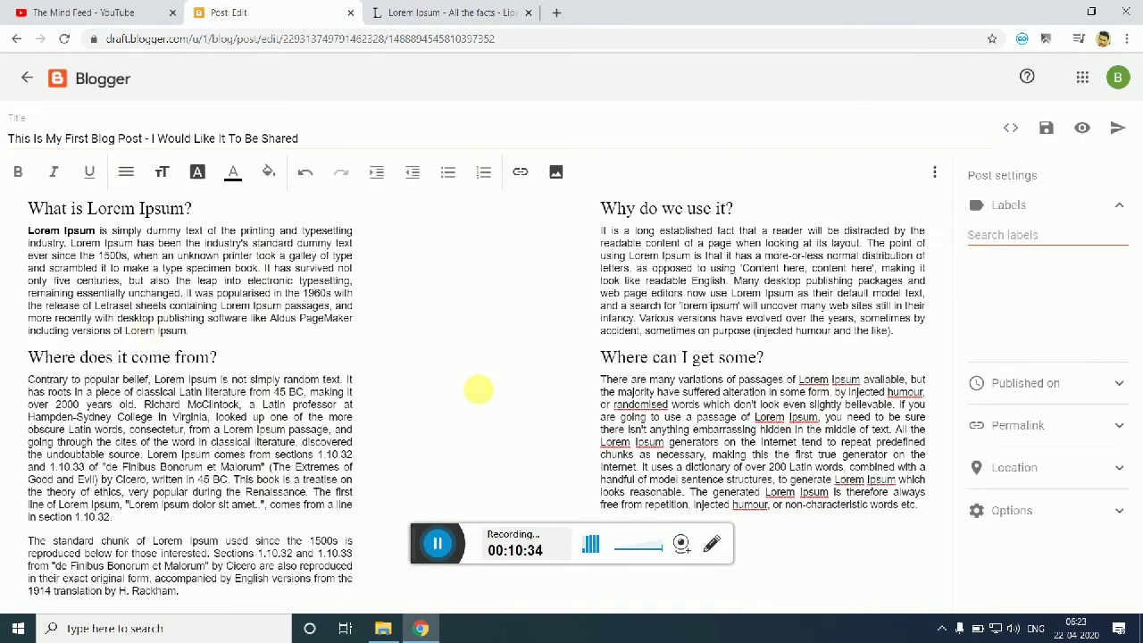
Step: Undo an accidental bold on the opening text, then bold the 'What is Lorem Ipsum?' heading
{"action": "left_click_drag", "start_coordinate": [204, 212], "coordinate": [29, 206]}
{"action": "left_click", "coordinate": [22, 171]}
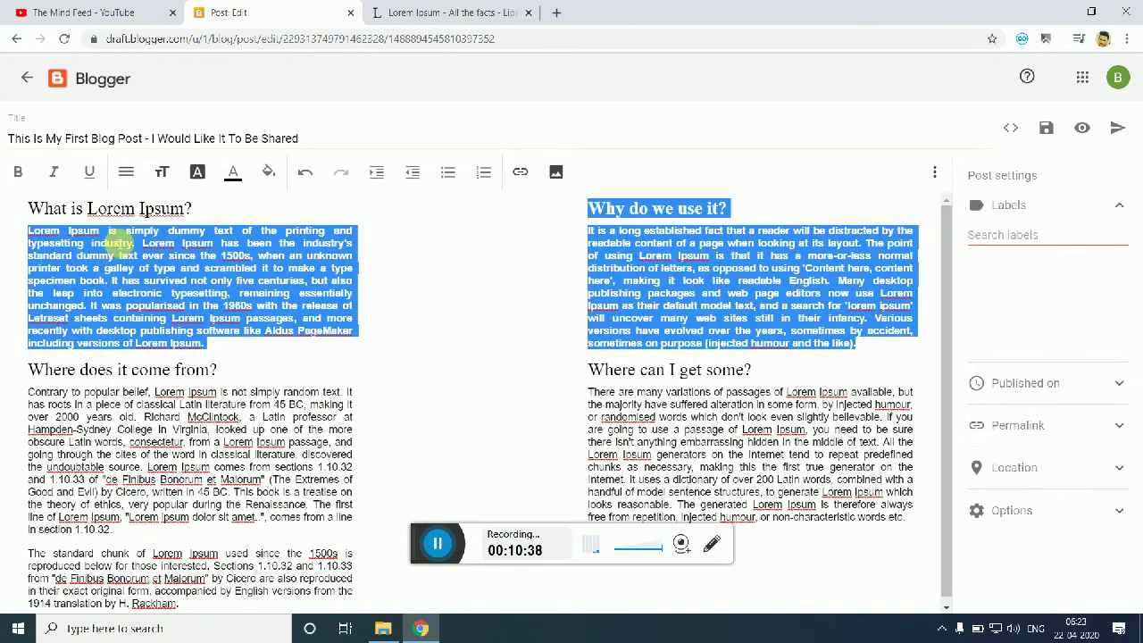
{"action": "key", "text": "ctrl+z"}
{"action": "left_click_drag", "start_coordinate": [229, 223], "coordinate": [190, 206]}
{"action": "left_click", "coordinate": [54, 217]}
{"action": "left_click", "coordinate": [17, 171]}
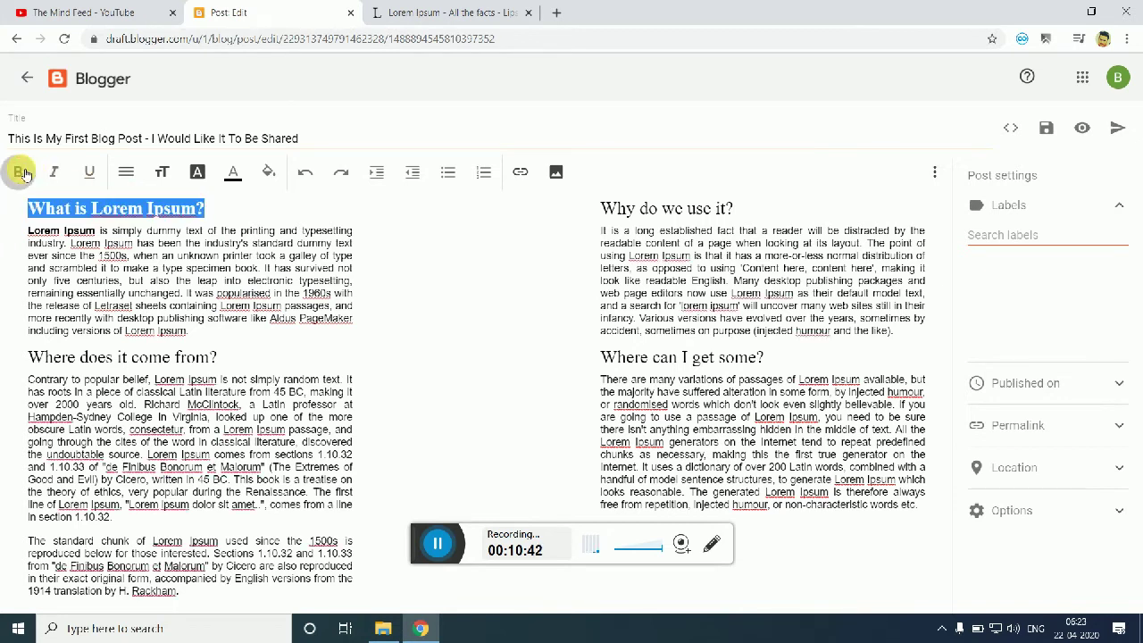
Step: Check the heading style list without changing it, and select the post title
{"action": "left_click", "coordinate": [129, 172]}
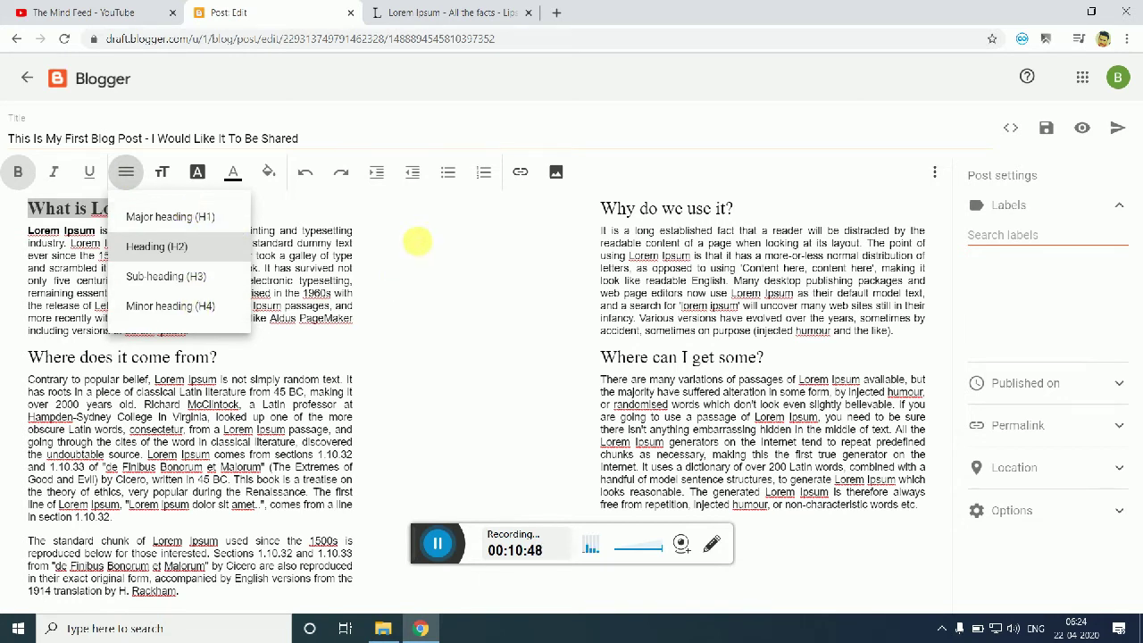
{"action": "left_click", "coordinate": [412, 258]}
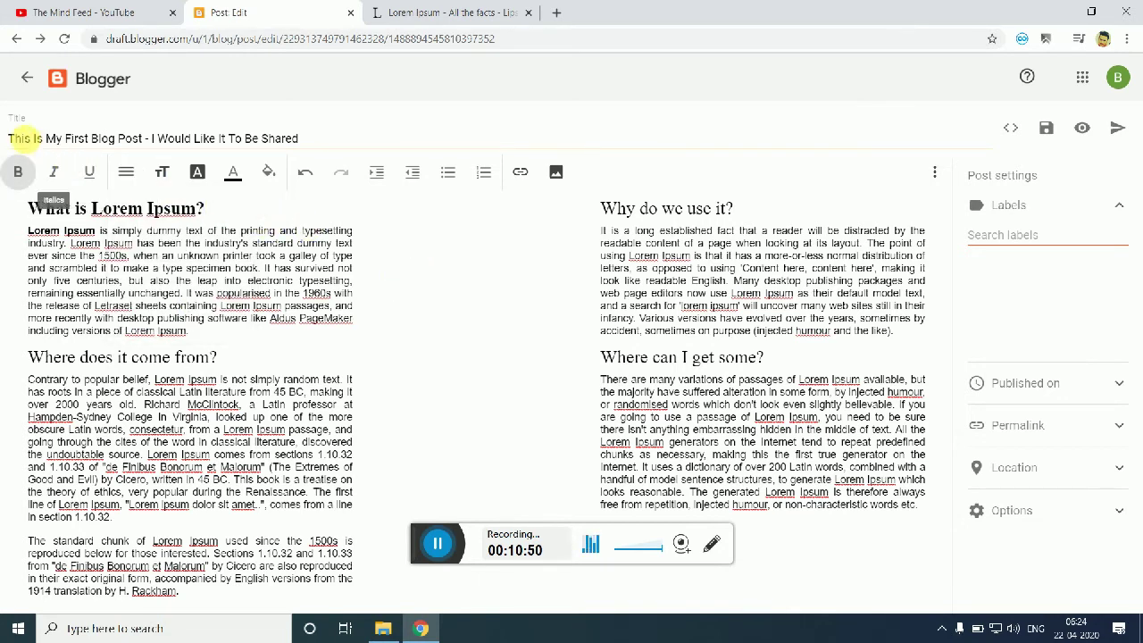
{"action": "mouse_move", "coordinate": [18, 139]}
{"action": "left_mouse_down"}
{"action": "mouse_move", "coordinate": [307, 138]}
{"action": "mouse_move", "coordinate": [3, 140]}
{"action": "left_mouse_up"}
{"action": "key", "text": "ctrl+c"}
{"action": "left_click", "coordinate": [315, 140]}
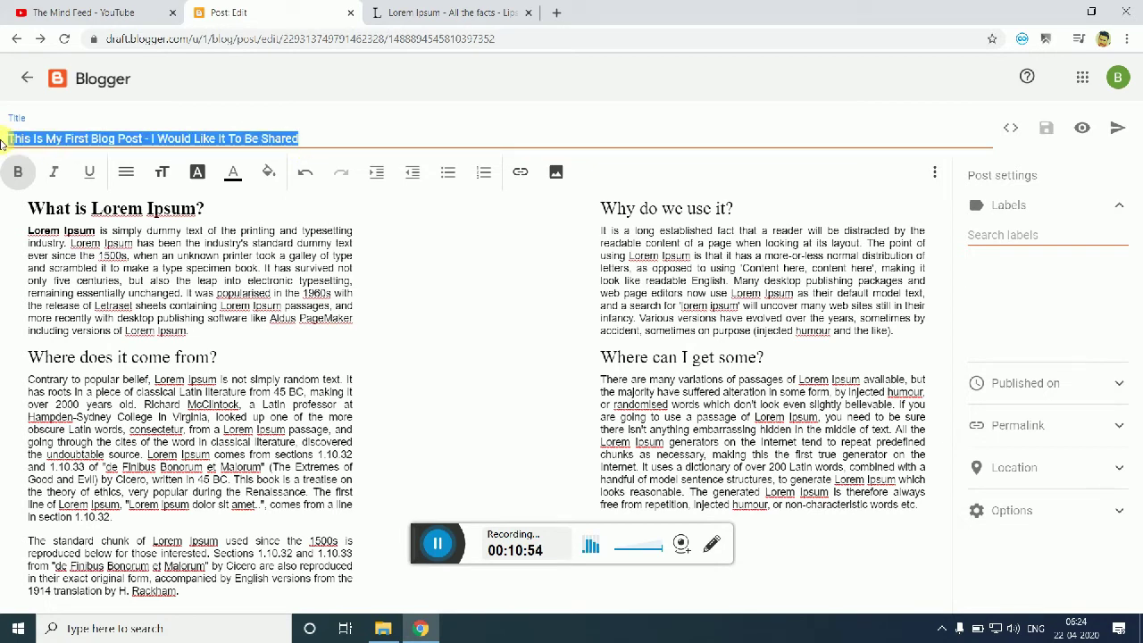
Step: Paste the post title over the first heading and make it a Major heading
{"action": "left_click", "coordinate": [317, 206]}
{"action": "left_click_drag", "start_coordinate": [306, 209], "coordinate": [27, 208]}
{"action": "key", "text": "ctrl+v"}
{"action": "left_click_drag", "start_coordinate": [186, 232], "coordinate": [28, 207]}
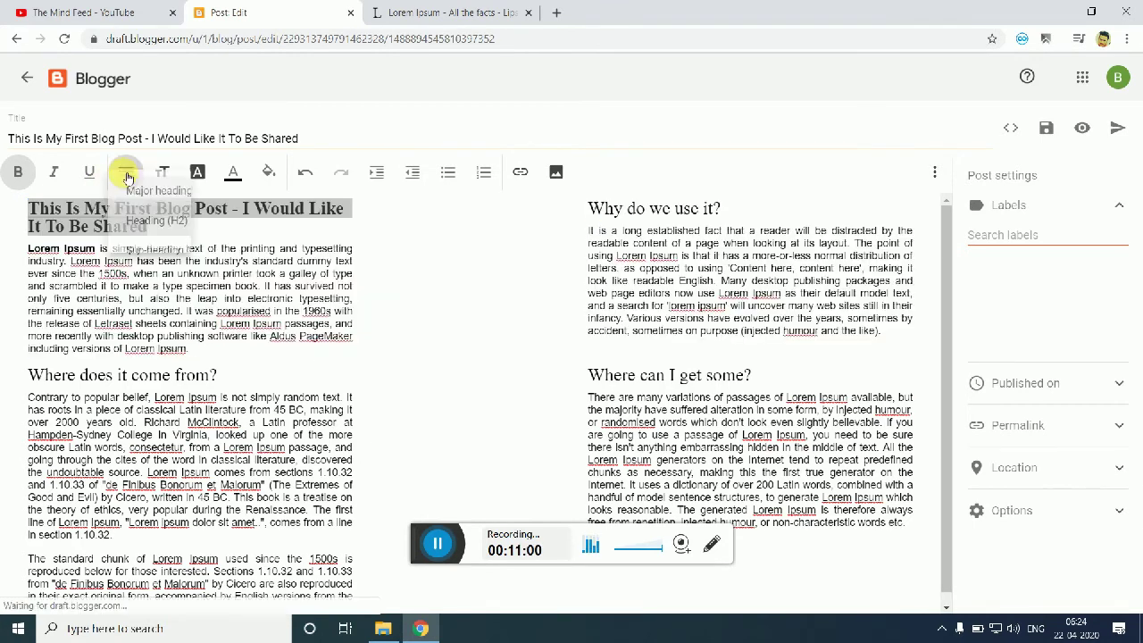
{"action": "left_click", "coordinate": [126, 171]}
{"action": "left_click", "coordinate": [212, 219]}
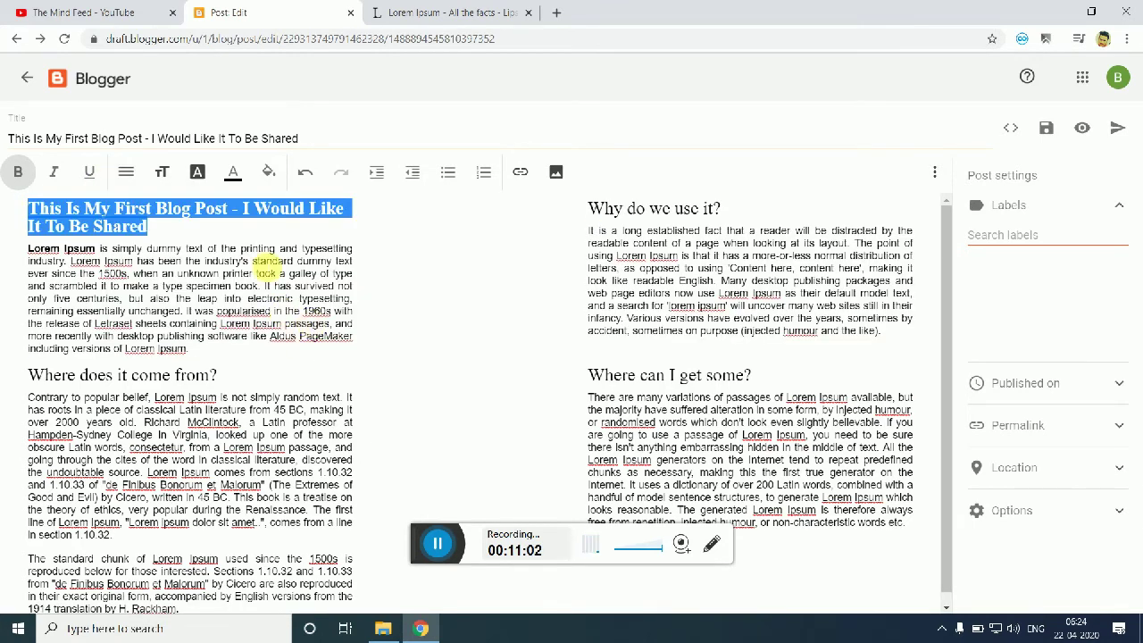
Step: Make 'Where does it come from?' a sub-heading and 'Where can I get some?' a heading
{"action": "left_click_drag", "start_coordinate": [223, 375], "coordinate": [34, 376]}
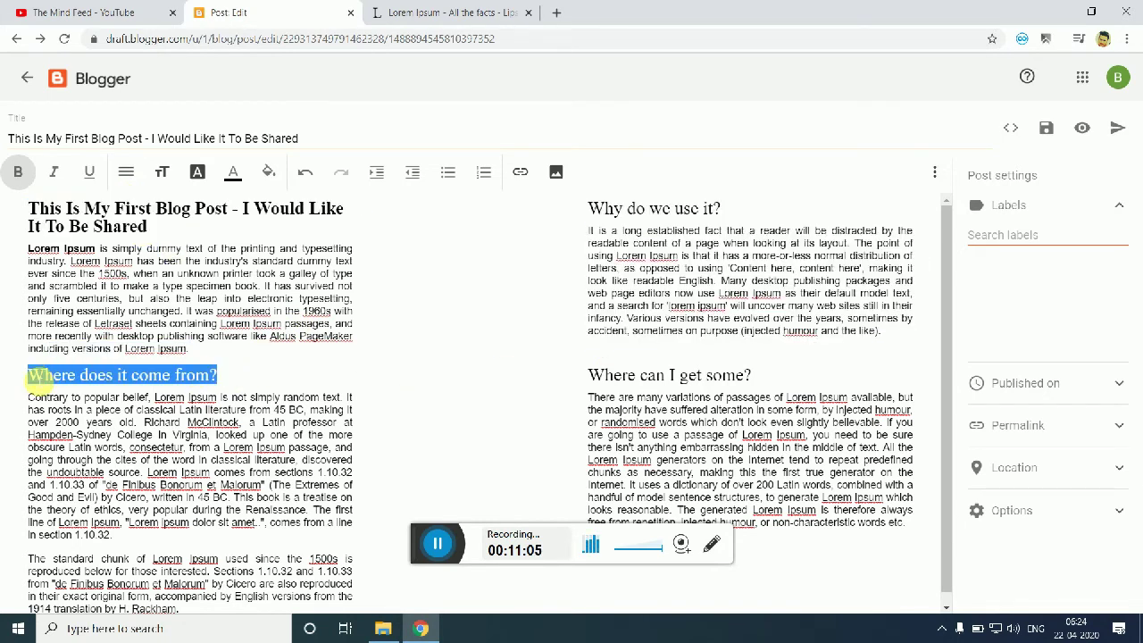
{"action": "left_click", "coordinate": [126, 172]}
{"action": "left_click", "coordinate": [234, 281]}
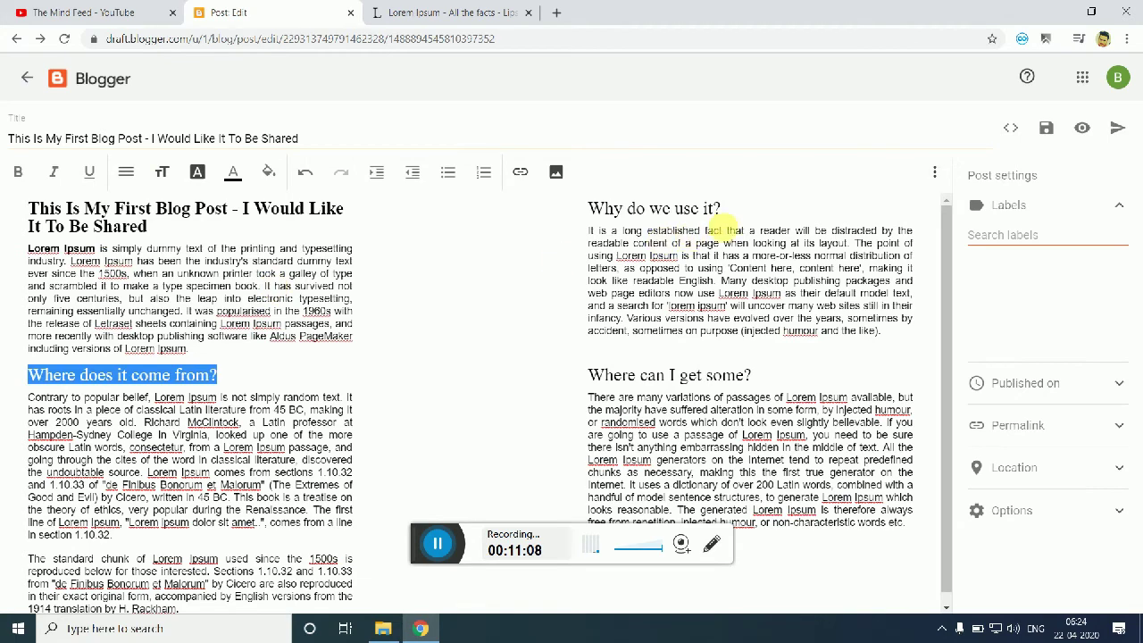
{"action": "triple_click", "coordinate": [722, 231]}
{"action": "triple_click", "coordinate": [591, 209]}
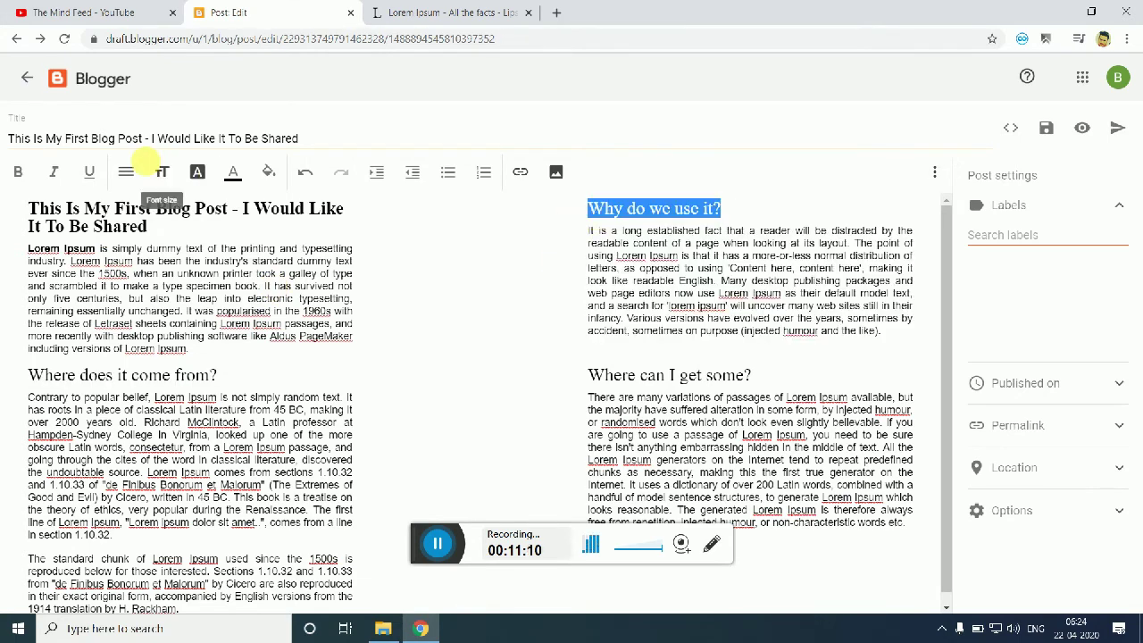
{"action": "left_click", "coordinate": [126, 172]}
{"action": "left_click_drag", "start_coordinate": [785, 376], "coordinate": [752, 375]}
{"action": "left_click", "coordinate": [597, 375]}
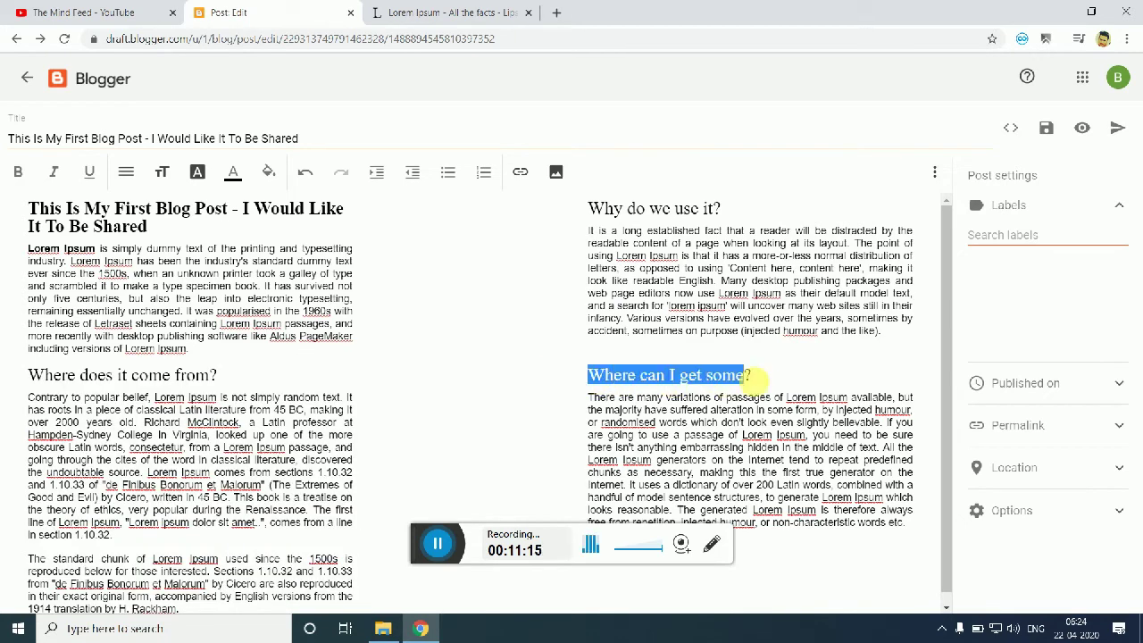
{"action": "left_click", "coordinate": [126, 171]}
{"action": "left_click", "coordinate": [153, 245]}
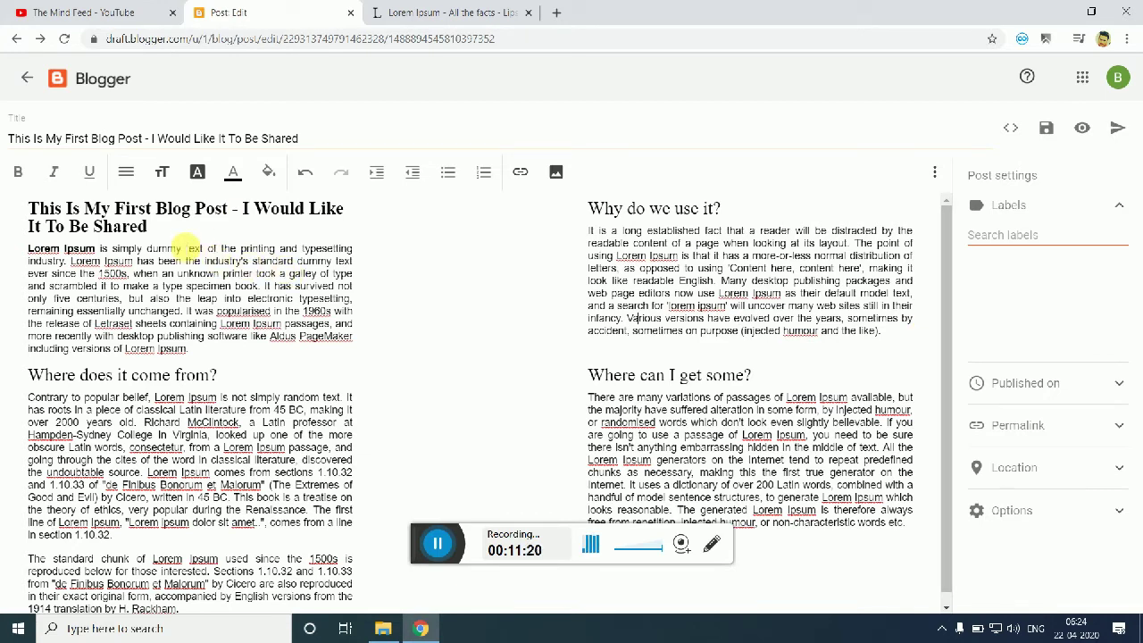
{"action": "left_click_drag", "start_coordinate": [27, 252], "coordinate": [303, 337]}
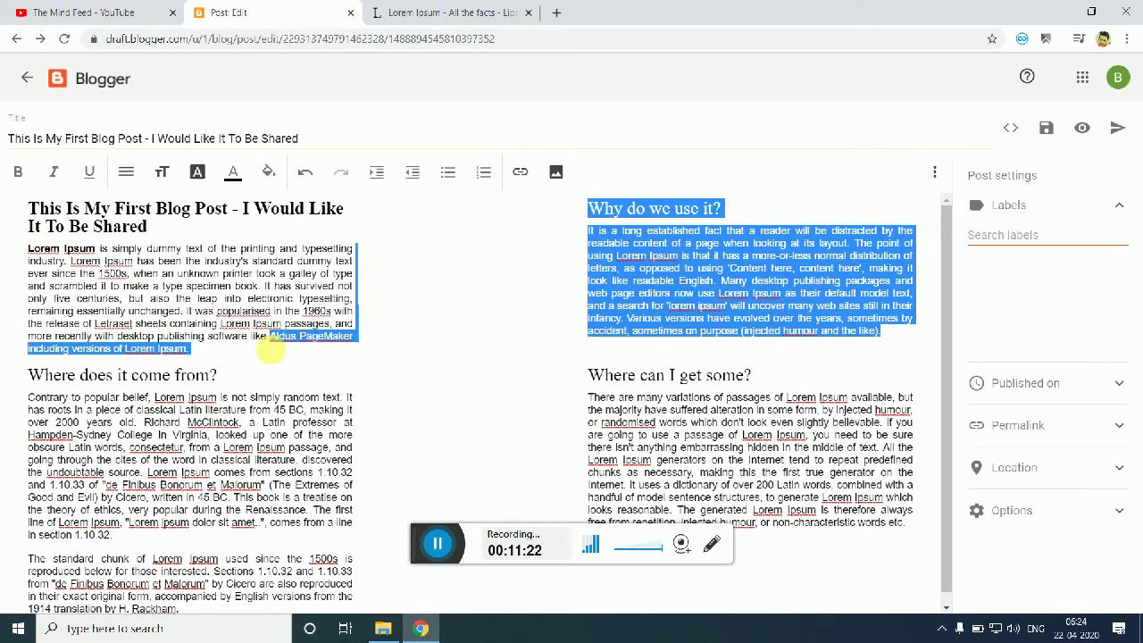
{"action": "left_click", "coordinate": [356, 280]}
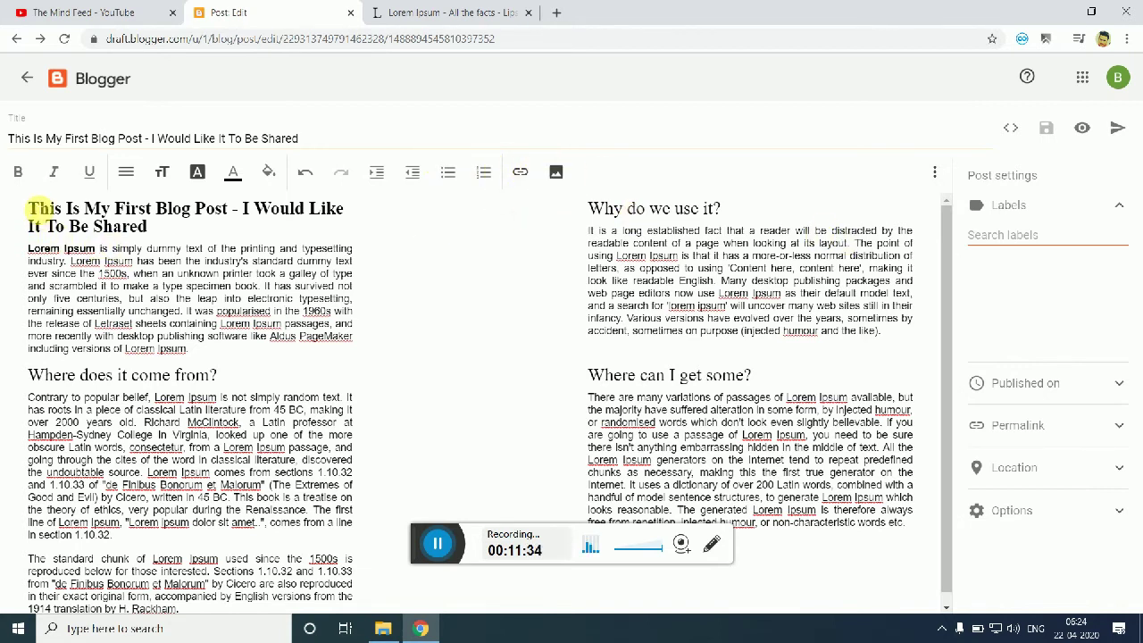
{"action": "left_click", "coordinate": [28, 208]}
Step: Upload Dragon.png from the computer onto a new blank line above the title heading
{"action": "key", "text": "Return"}
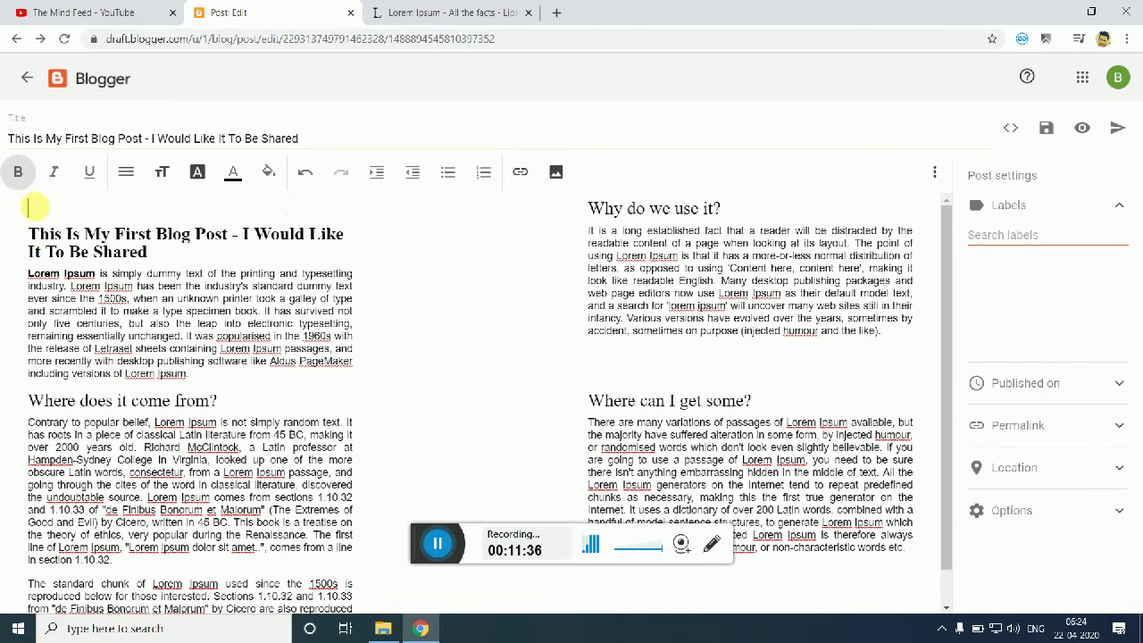
{"action": "left_click", "coordinate": [555, 172]}
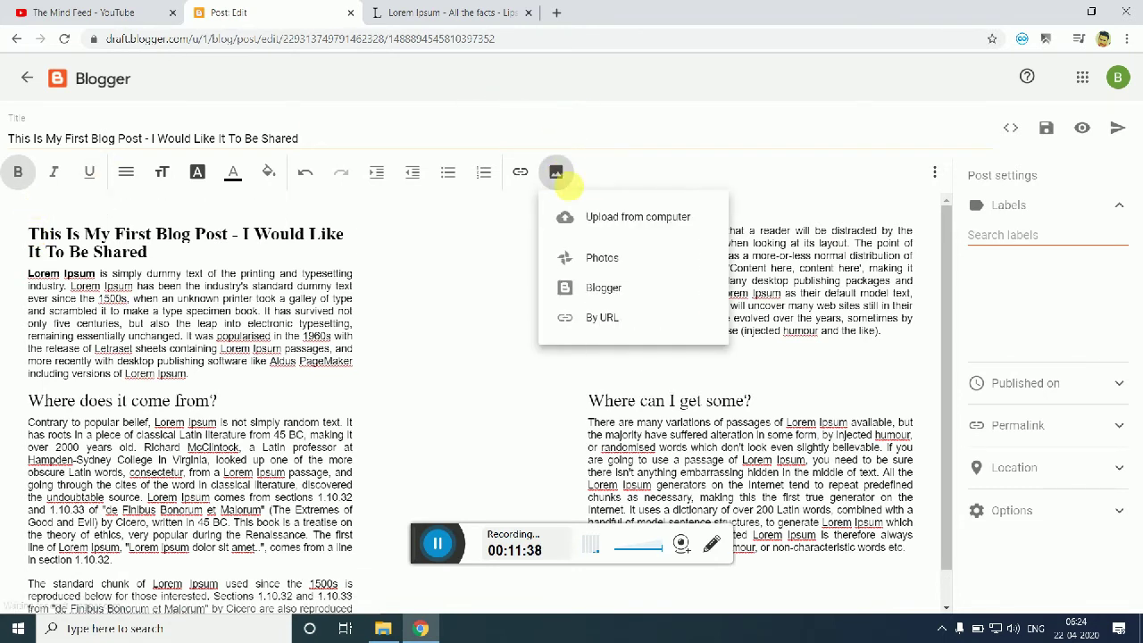
{"action": "left_click", "coordinate": [599, 220]}
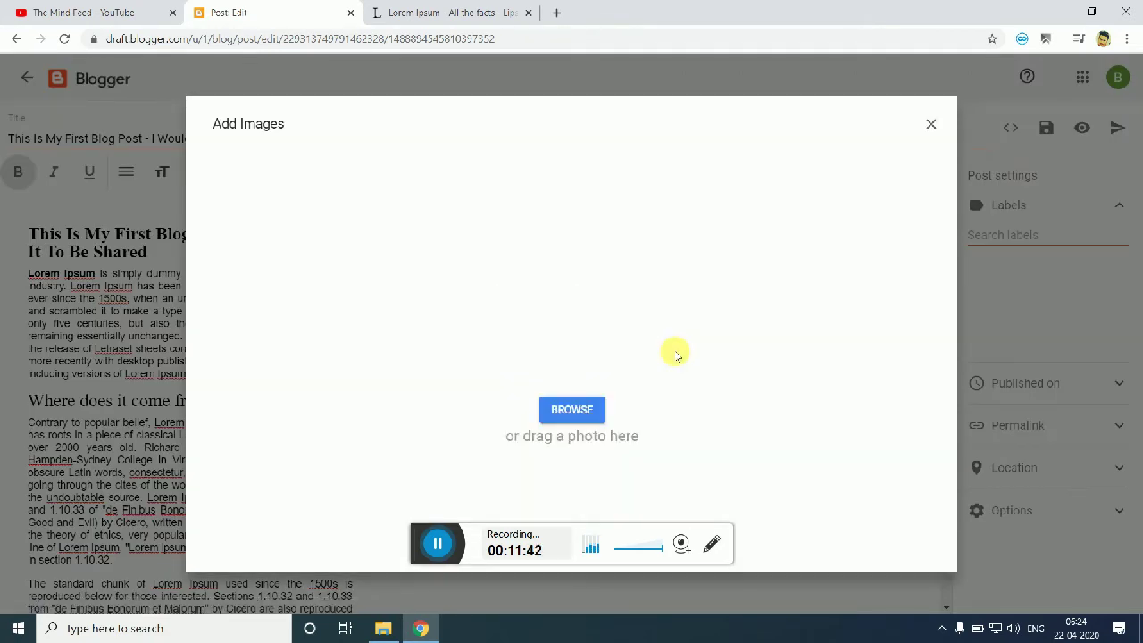
{"action": "left_click", "coordinate": [590, 409]}
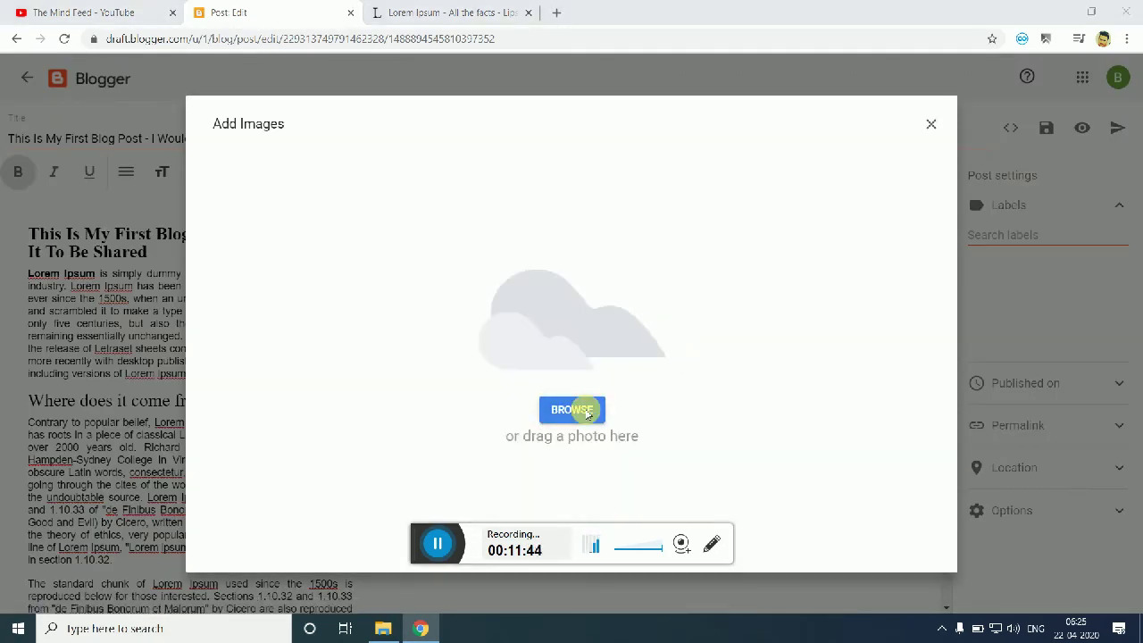
{"action": "left_click_drag", "start_coordinate": [550, 132], "coordinate": [551, 179]}
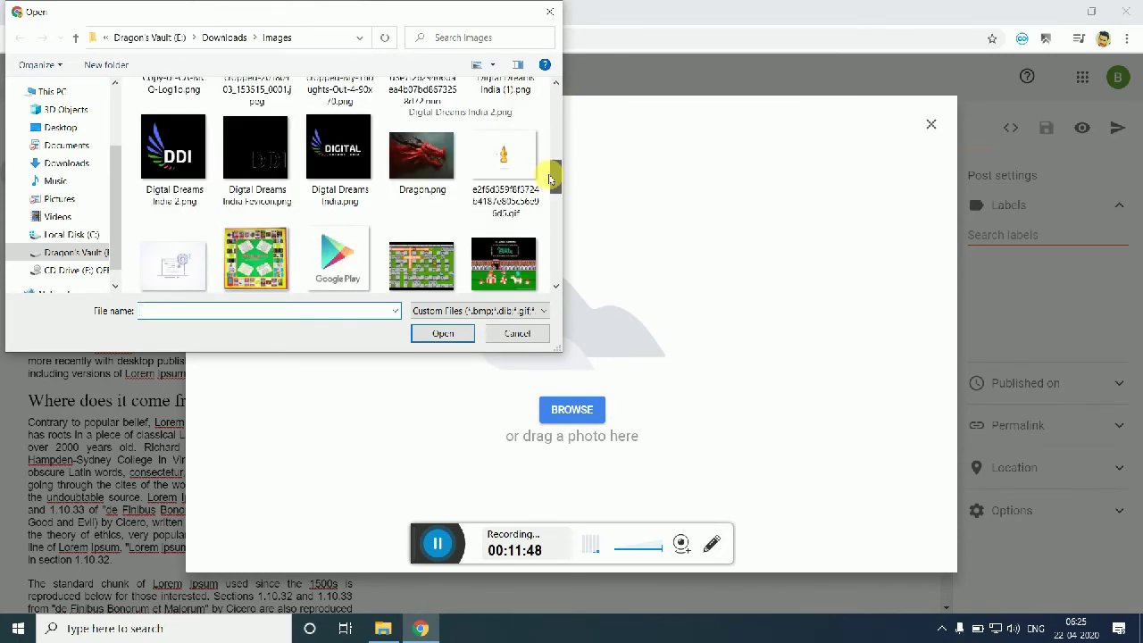
{"action": "left_click", "coordinate": [421, 156]}
{"action": "left_click", "coordinate": [446, 333]}
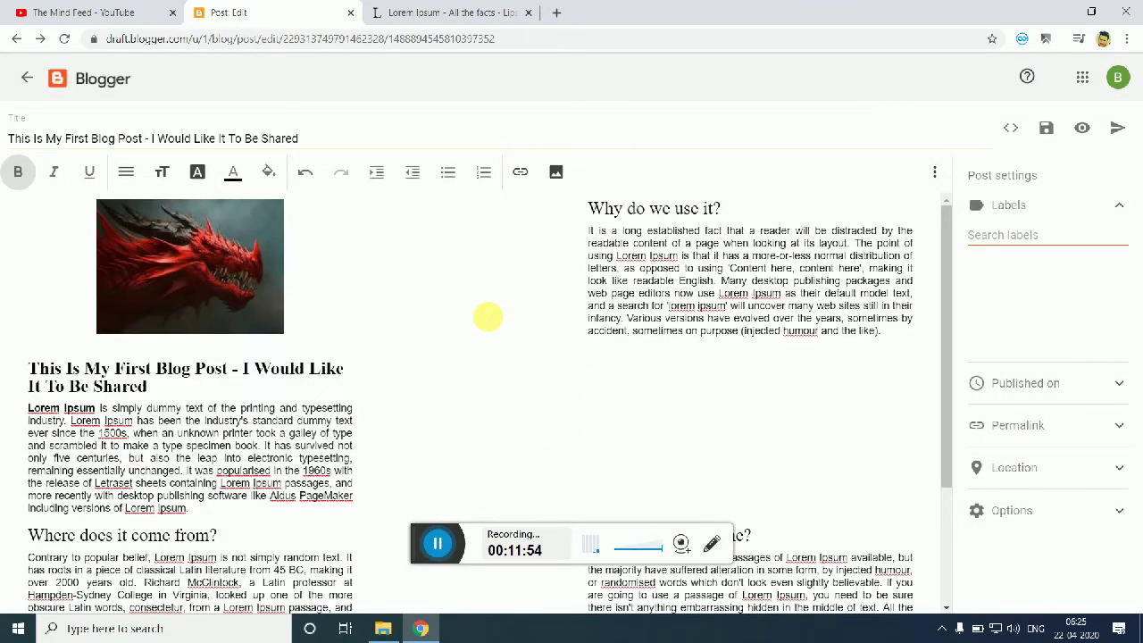
Step: Set the dragon image to X-large with the alt text 'First Blog Post'
{"action": "left_click", "coordinate": [201, 255]}
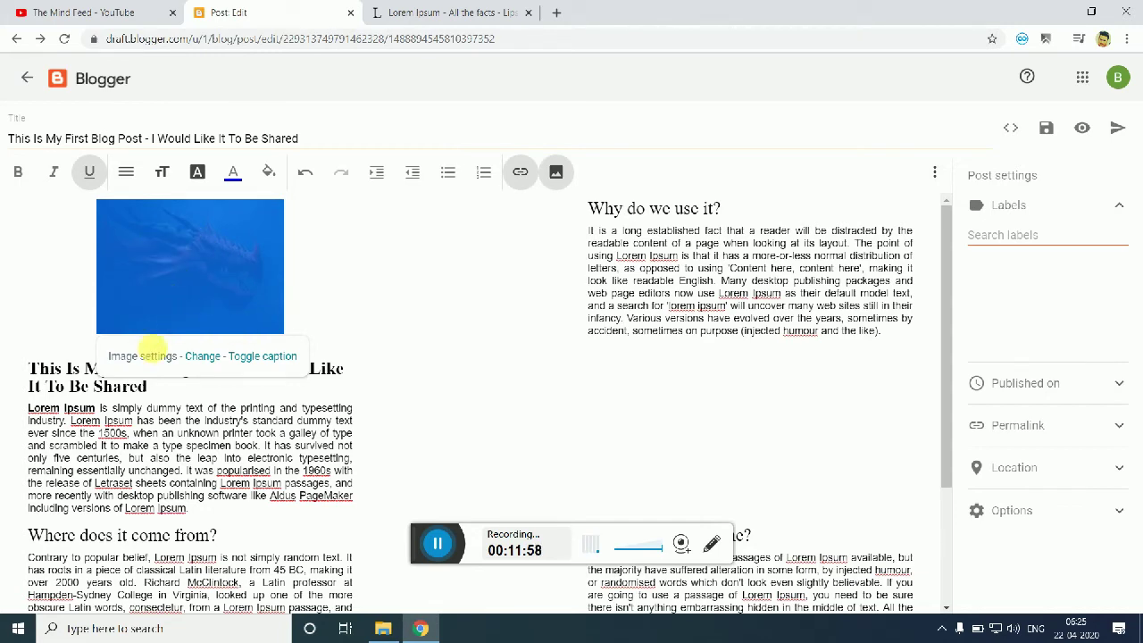
{"action": "left_click", "coordinate": [205, 358]}
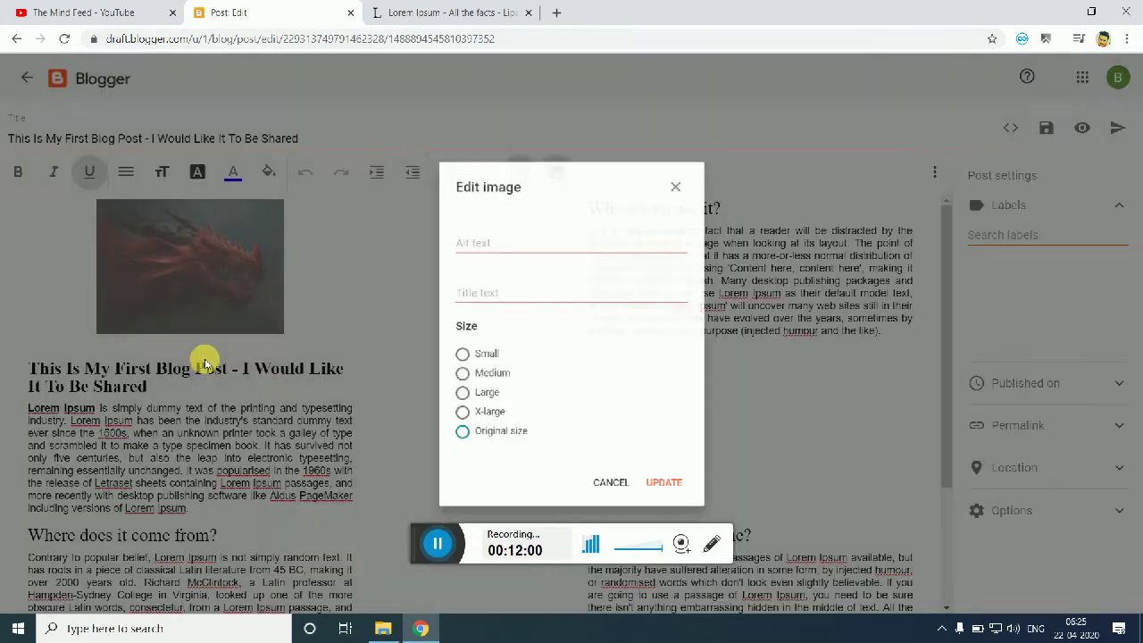
{"action": "left_click", "coordinate": [482, 419]}
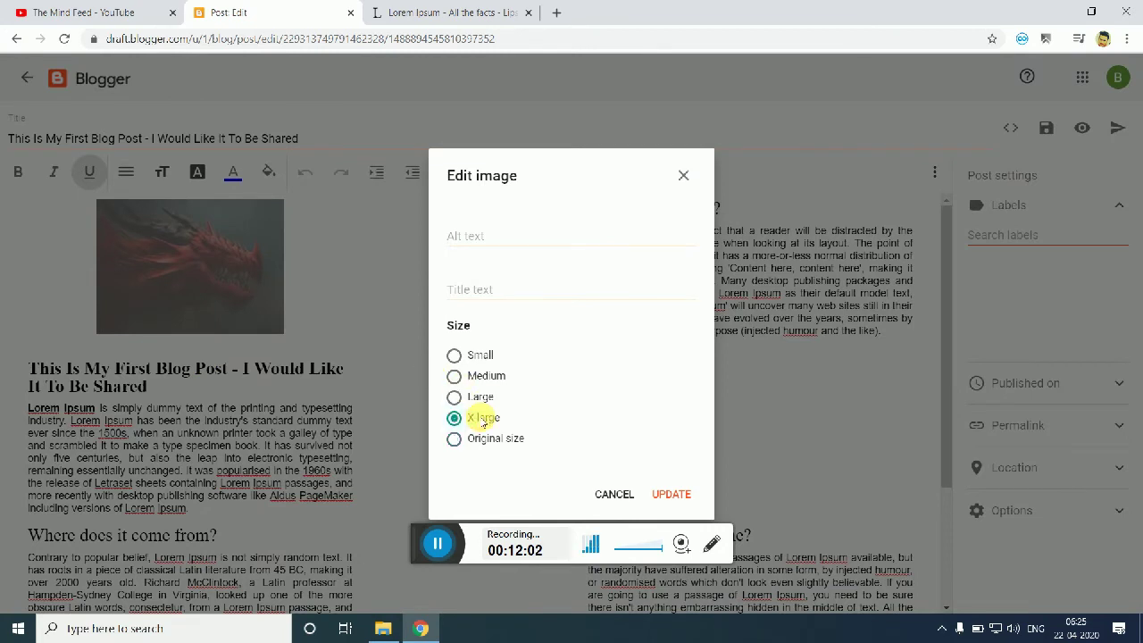
{"action": "left_click", "coordinate": [511, 242]}
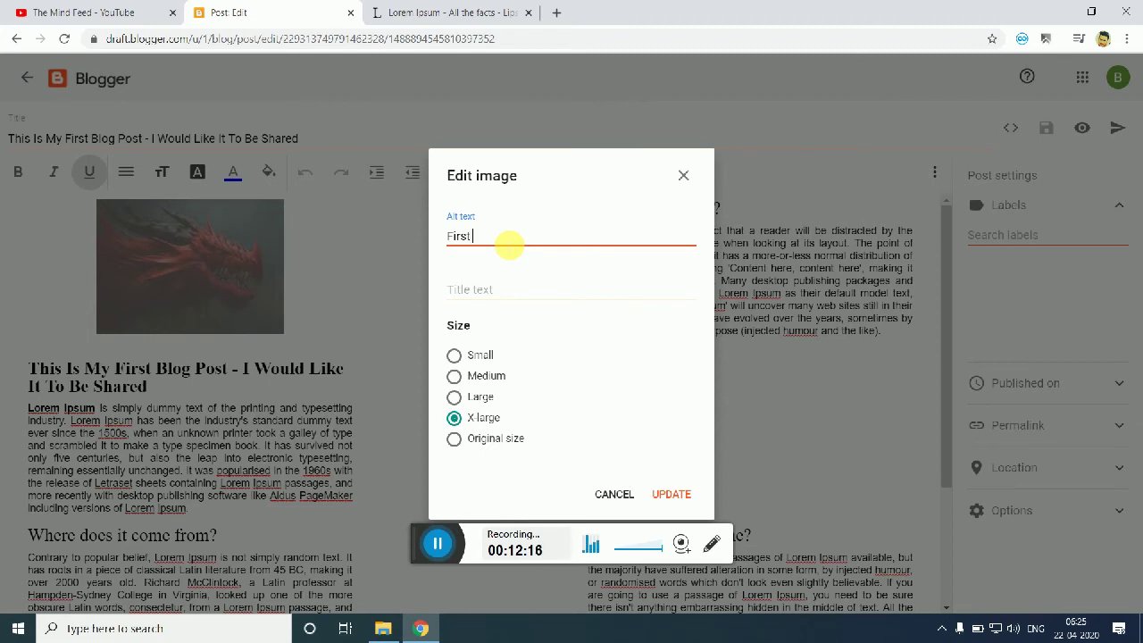
{"action": "type", "text": "t"}
{"action": "key", "text": "Tab"}
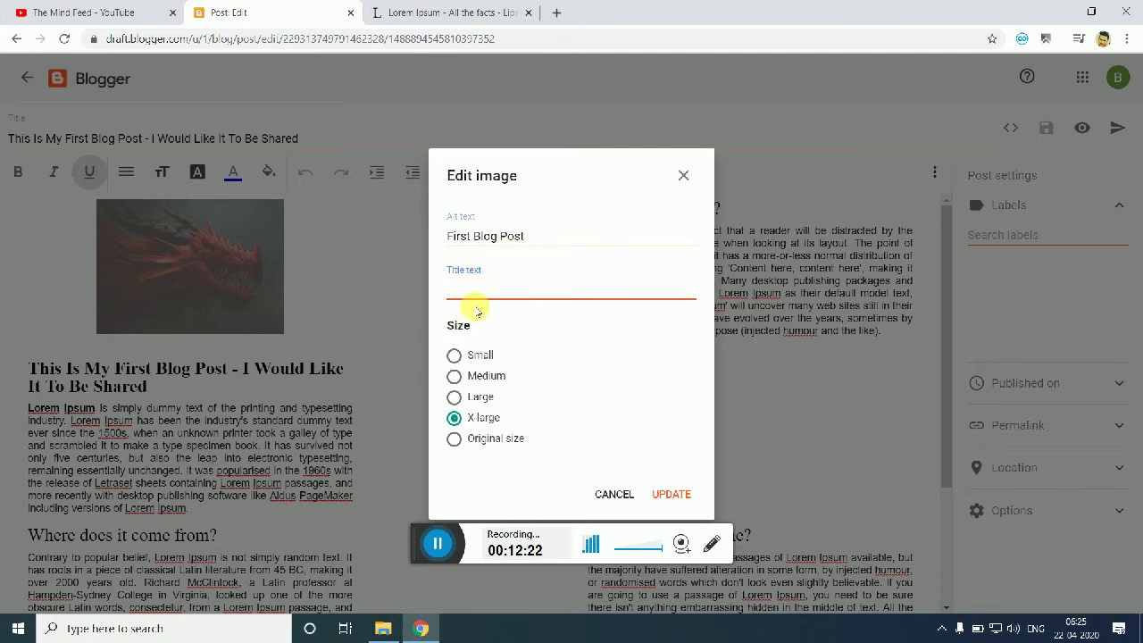
{"action": "left_click", "coordinate": [665, 496]}
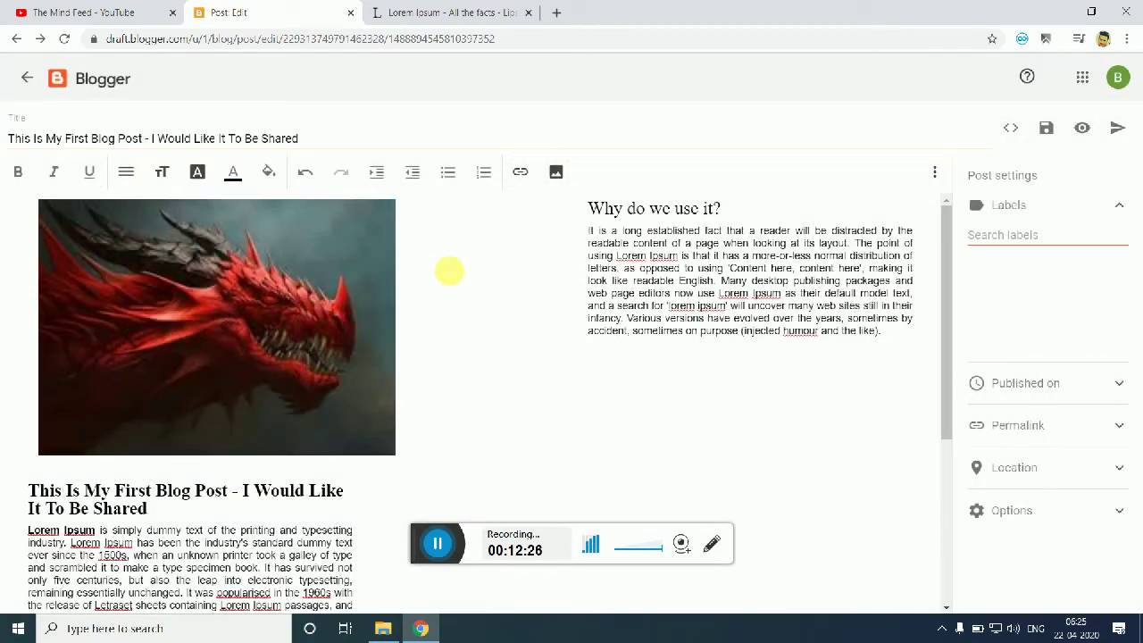
Step: Enter and apply the labels 'Blogging, First post' in the post's Labels settings
{"action": "left_click_drag", "start_coordinate": [947, 248], "coordinate": [946, 284]}
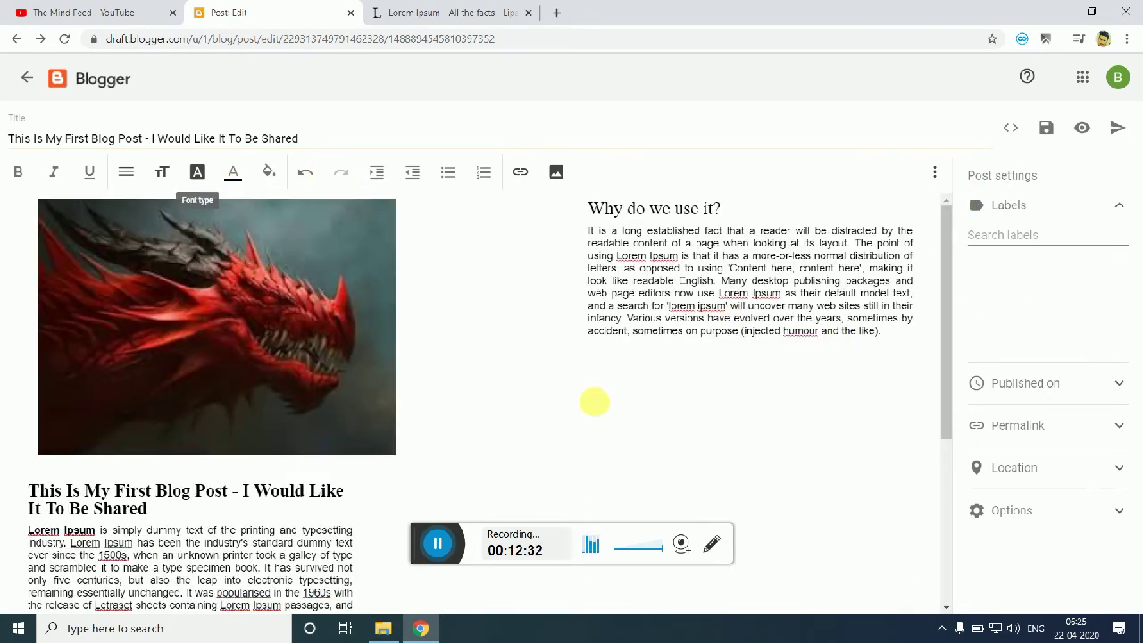
{"action": "left_click", "coordinate": [1098, 237]}
{"action": "type", "text": "M"}
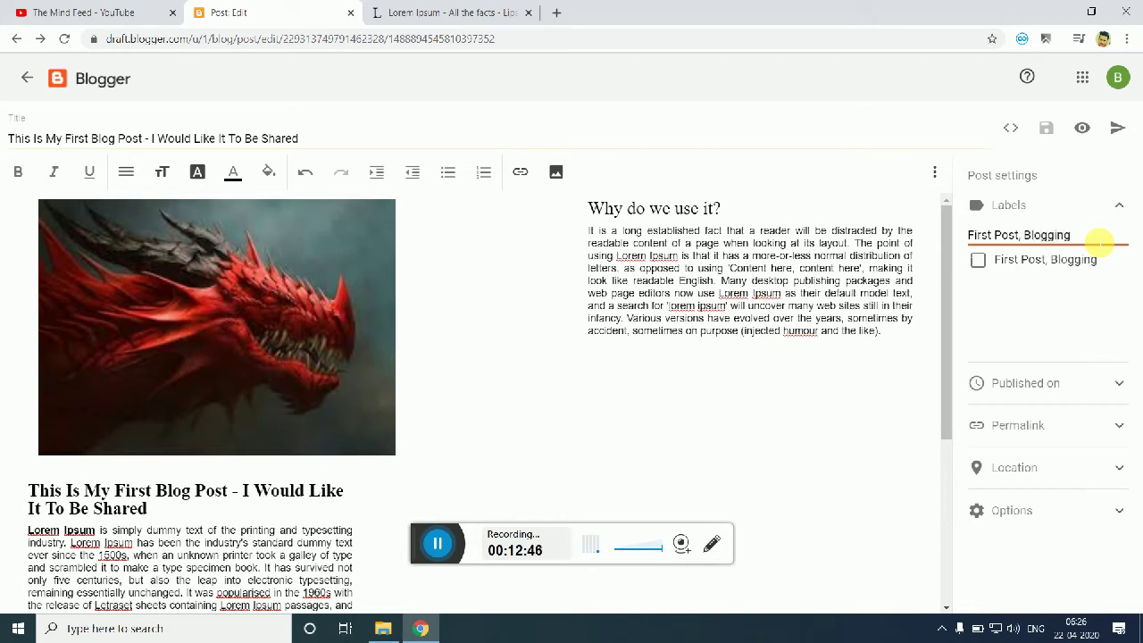
{"action": "left_click_drag", "start_coordinate": [1081, 239], "coordinate": [1027, 235]}
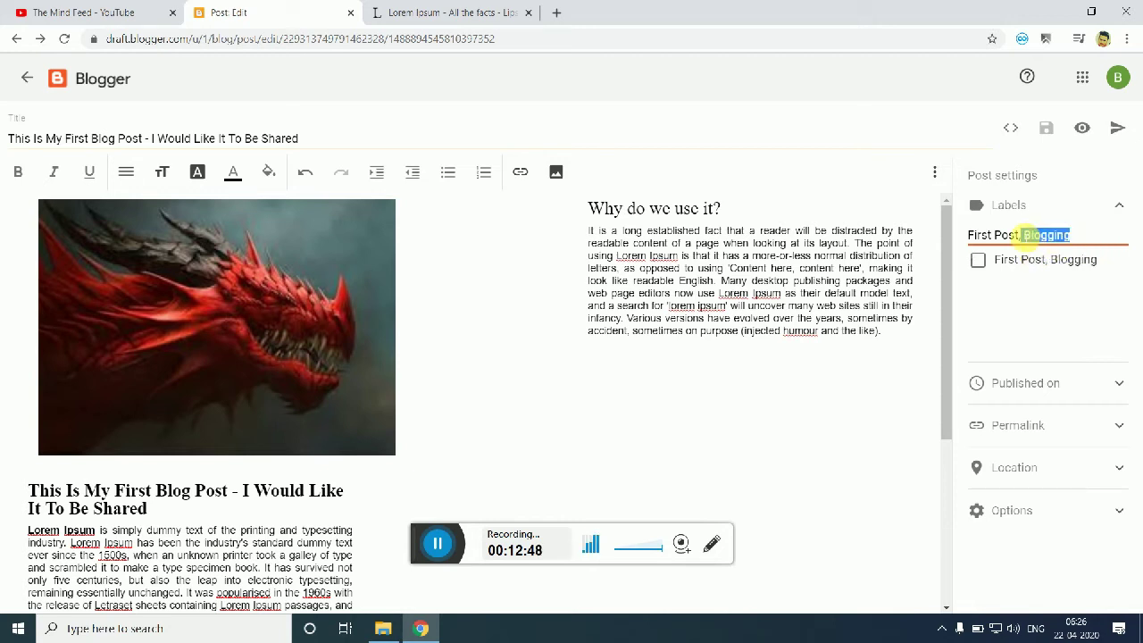
{"action": "key", "text": "BackSpace"}
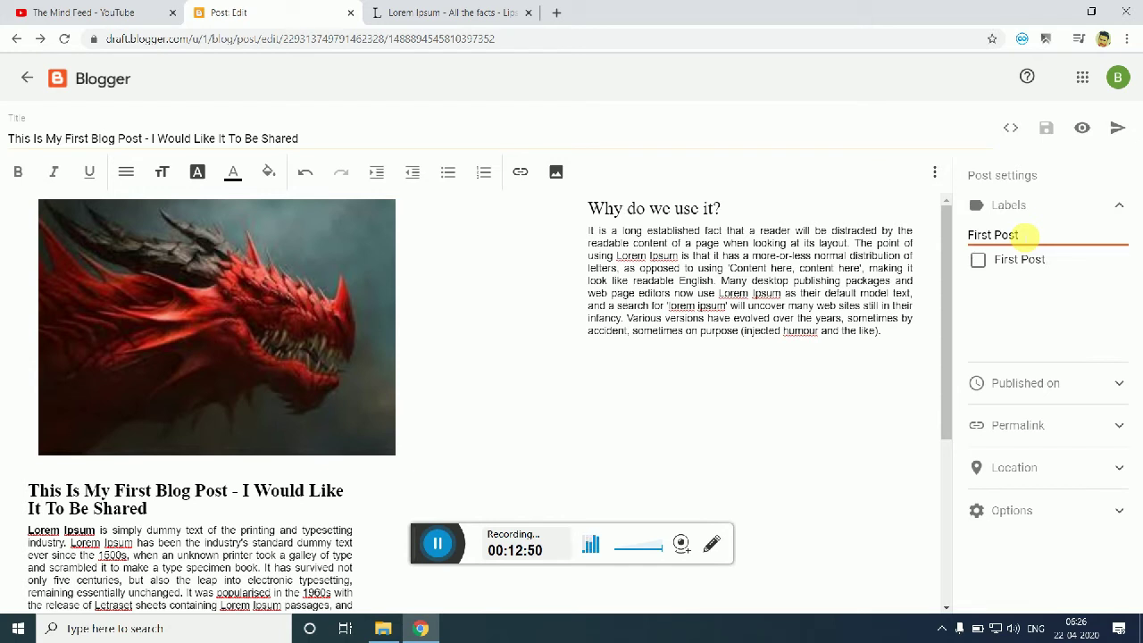
{"action": "left_click", "coordinate": [977, 260]}
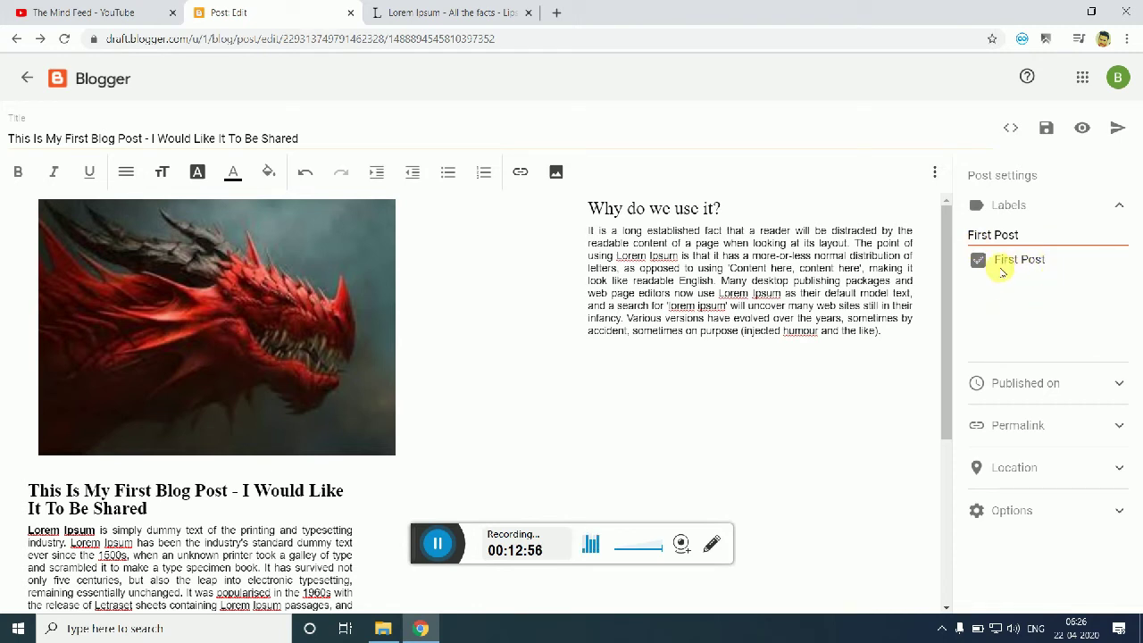
{"action": "left_click_drag", "start_coordinate": [1041, 237], "coordinate": [920, 234]}
{"action": "key", "text": "BackSpace"}
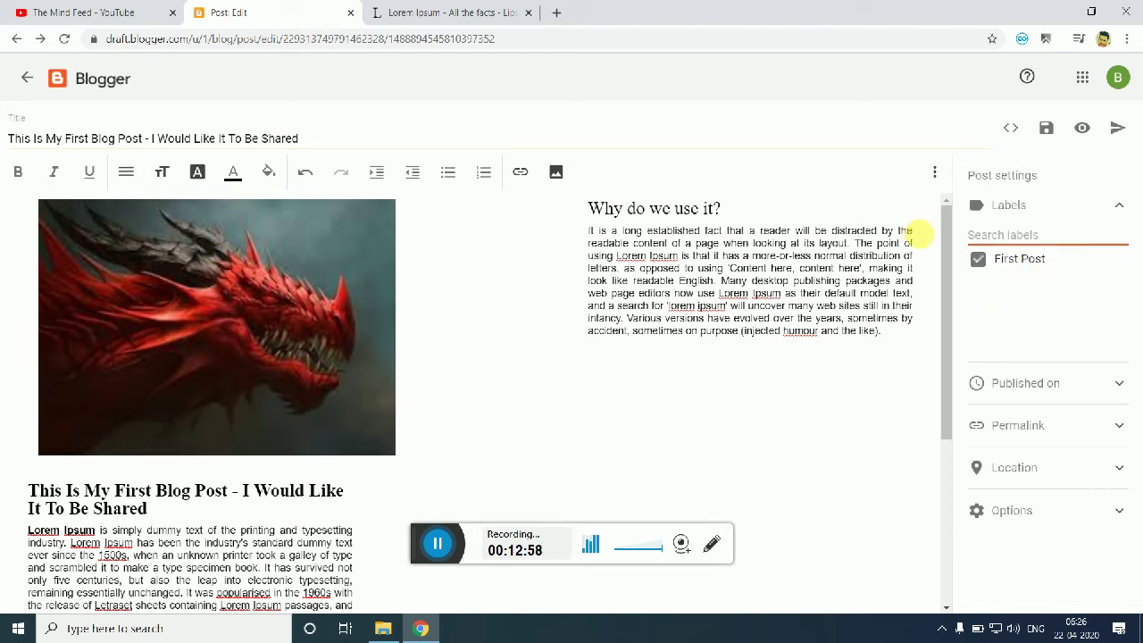
{"action": "type", "text": "Blogging, First post"}
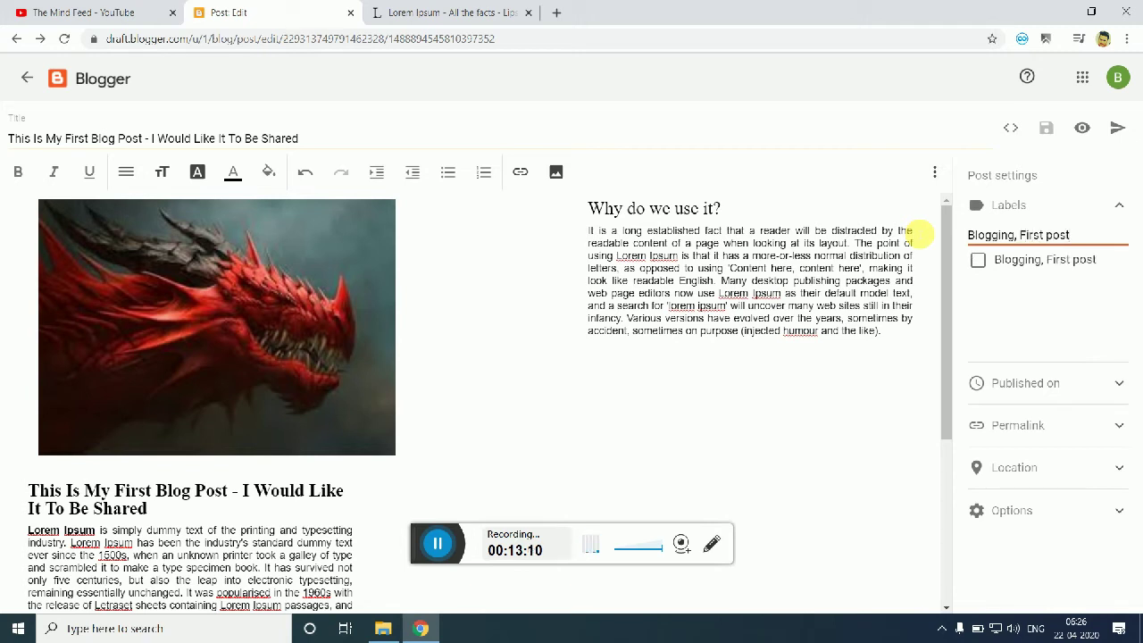
{"action": "left_click", "coordinate": [979, 259]}
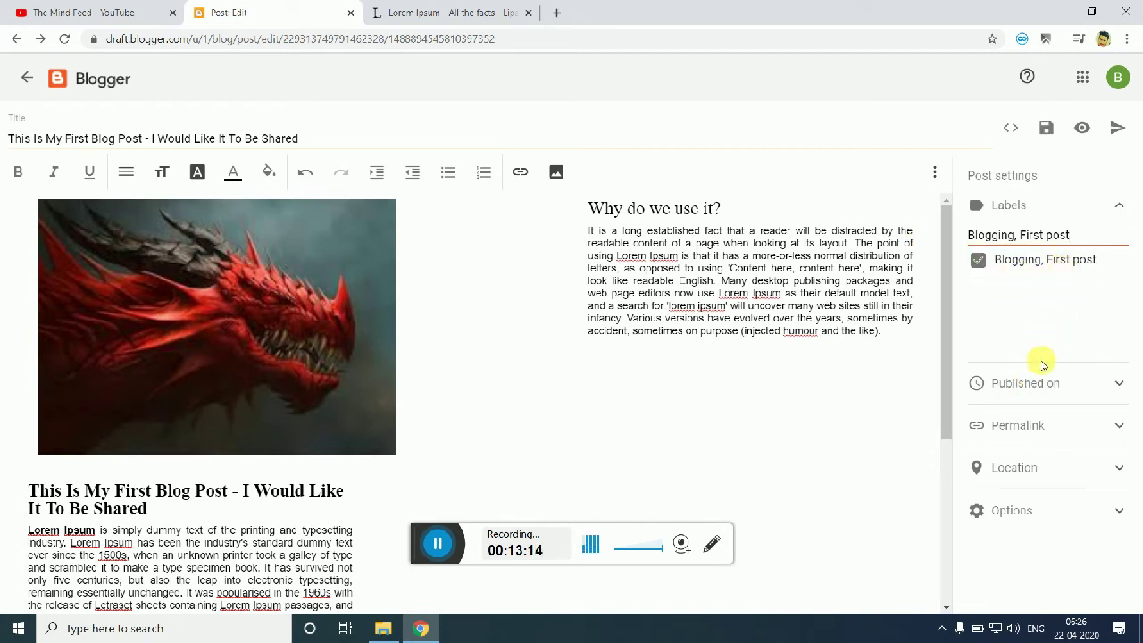
Step: Try a 22–23 April publish date, revert to Automatic, and expand the Permalink settings
{"action": "left_click", "coordinate": [1043, 380]}
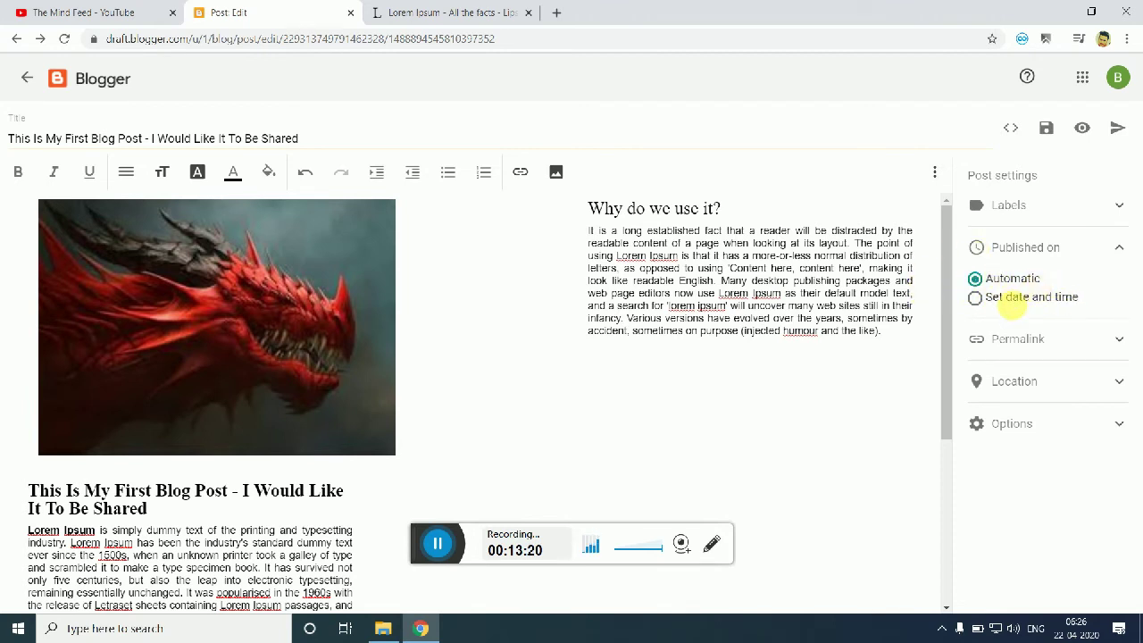
{"action": "left_click", "coordinate": [977, 300]}
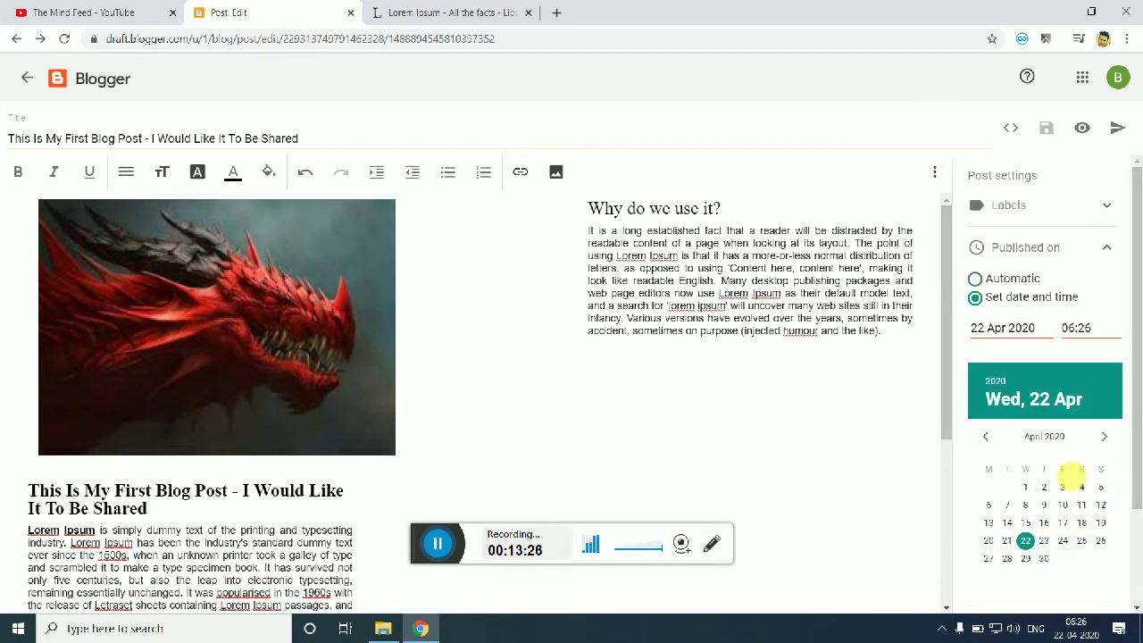
{"action": "left_click", "coordinate": [1044, 540]}
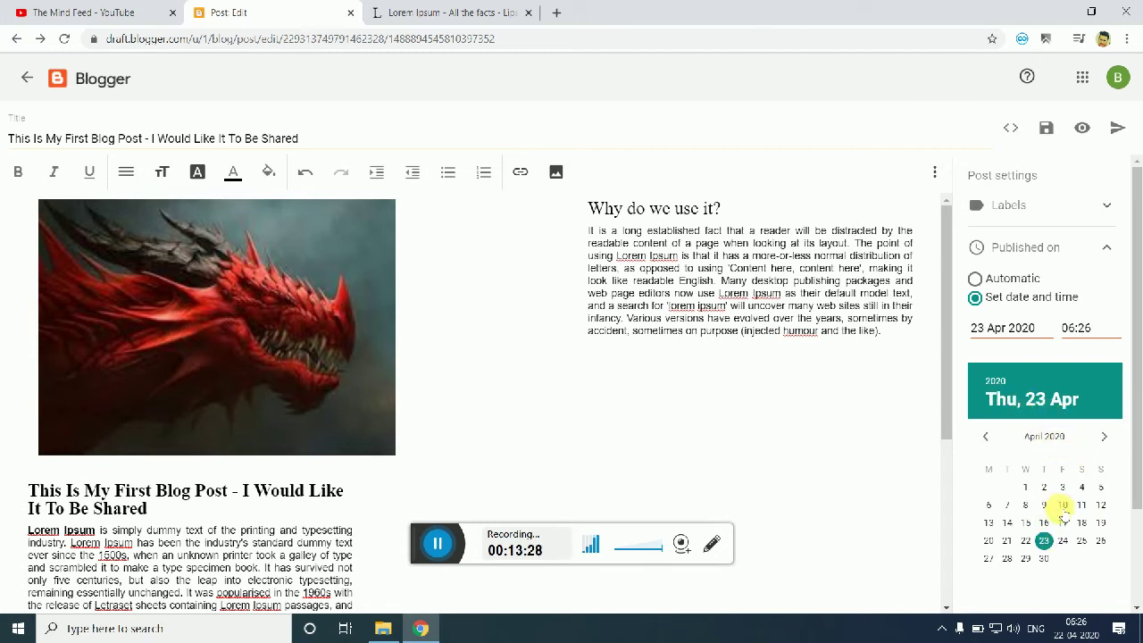
{"action": "left_click", "coordinate": [1027, 506]}
{"action": "left_click", "coordinate": [1026, 541]}
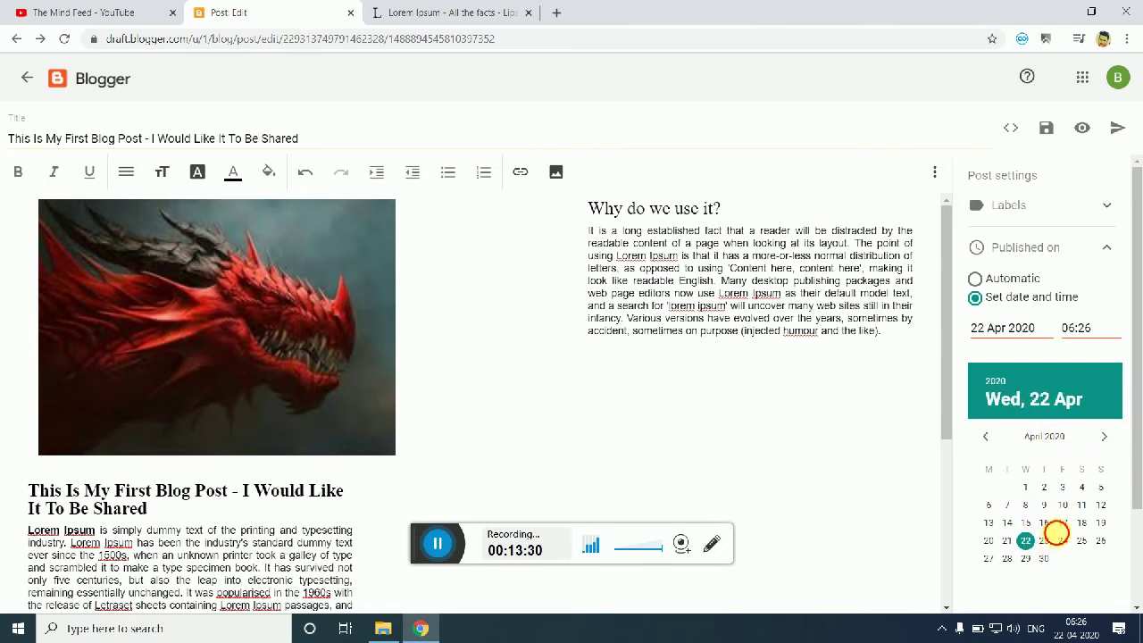
{"action": "left_click", "coordinate": [1079, 328]}
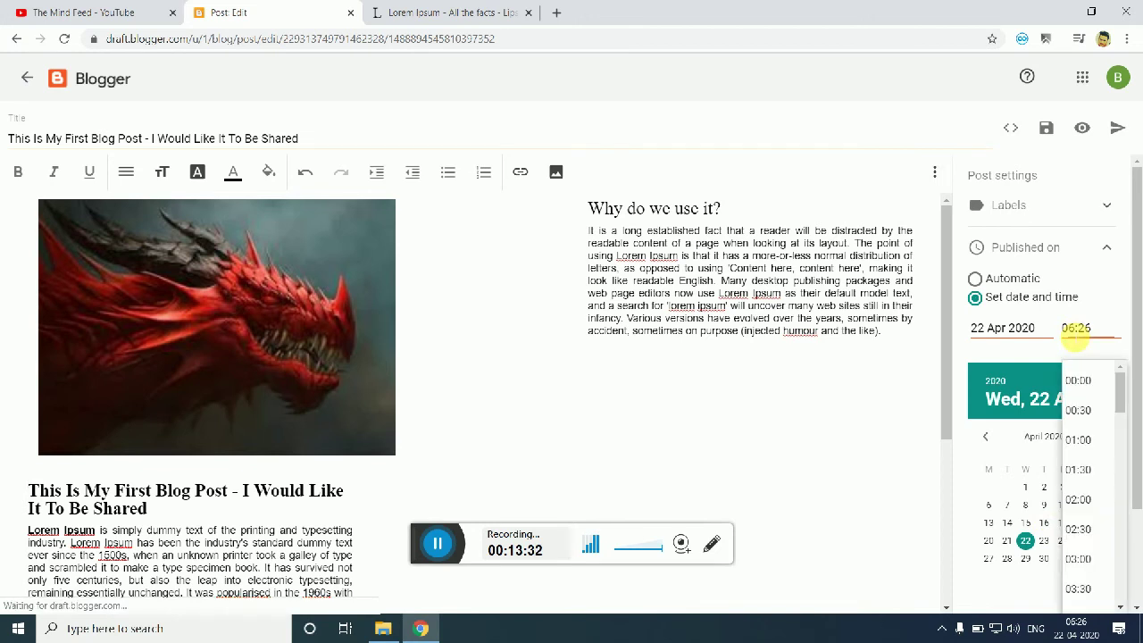
{"action": "left_click", "coordinate": [1000, 283]}
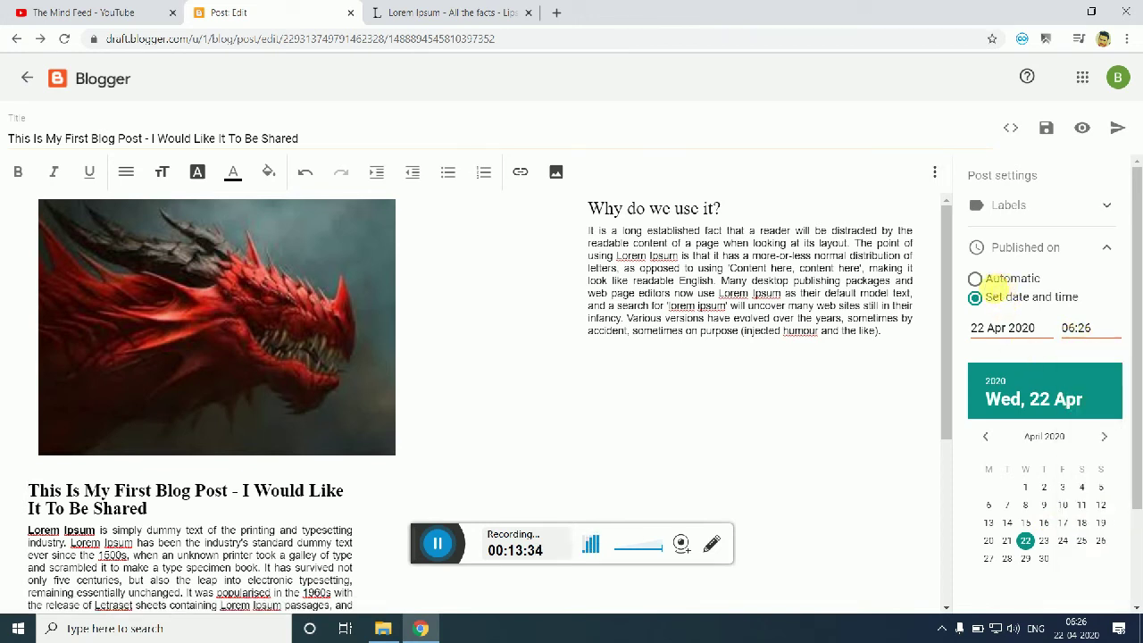
{"action": "left_click", "coordinate": [975, 279]}
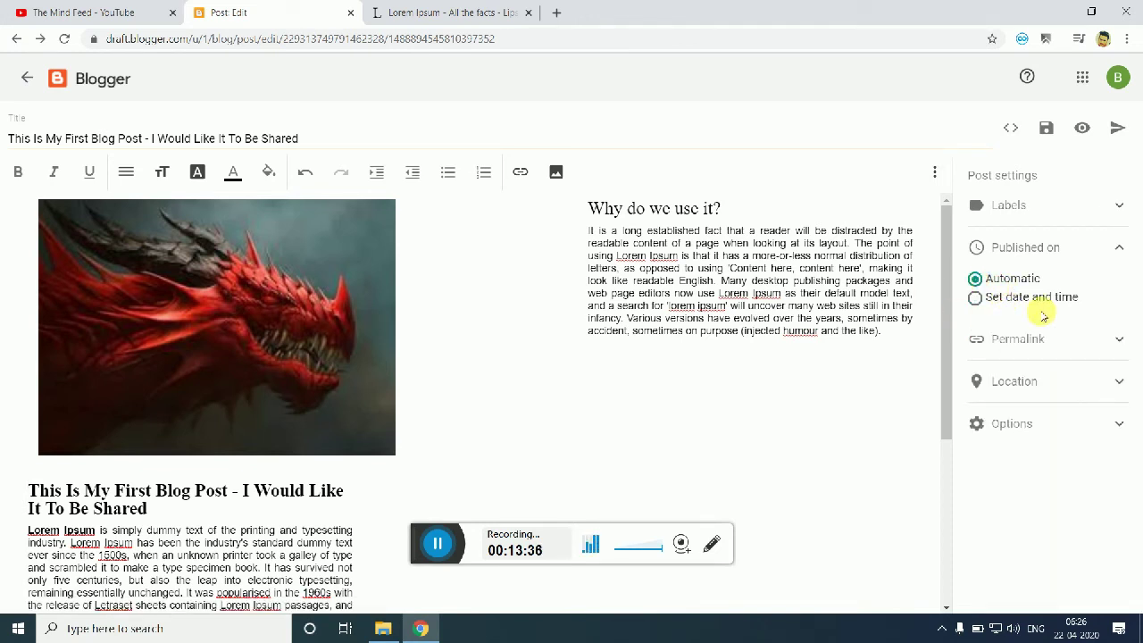
{"action": "left_click", "coordinate": [1096, 332]}
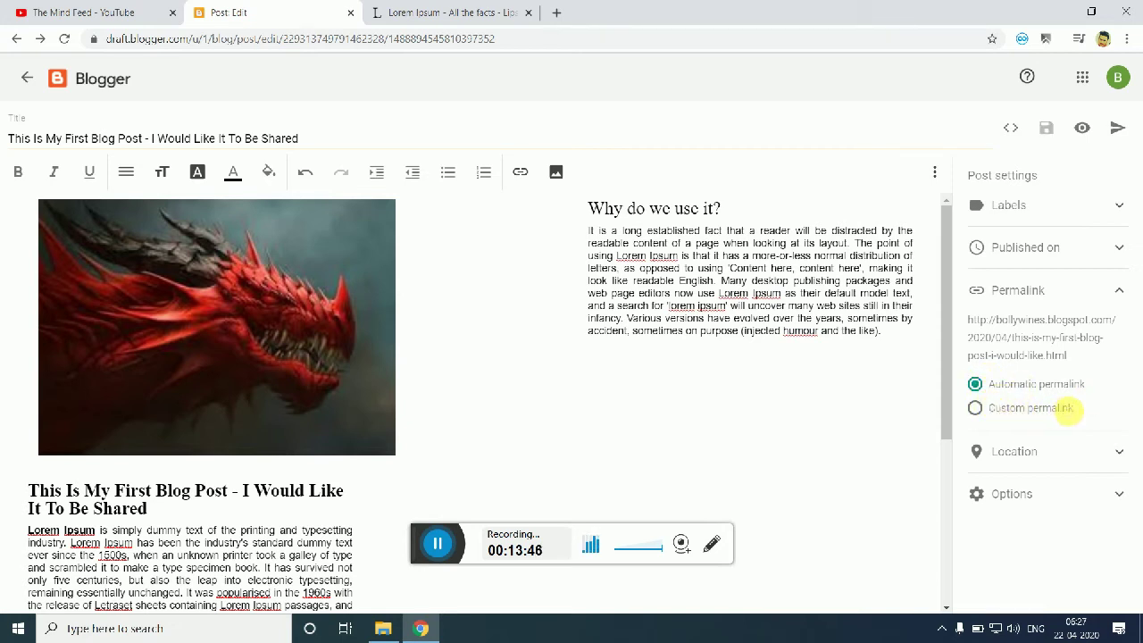
Step: Keep the automatic permalink, review the Location and comment options, and start publishing
{"action": "left_click", "coordinate": [974, 407]}
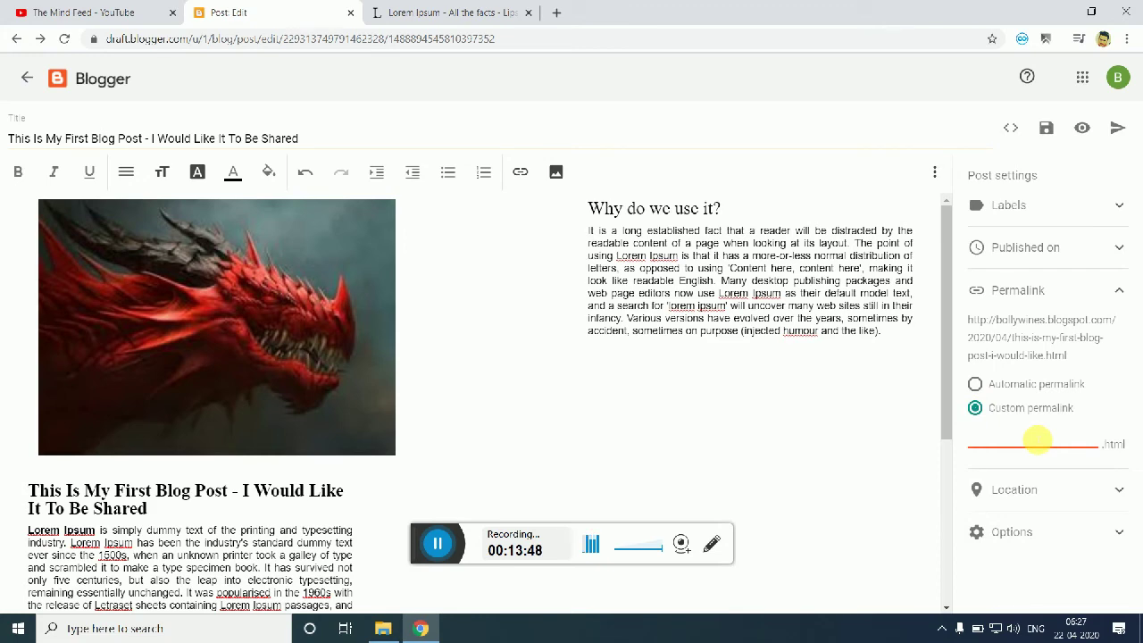
{"action": "left_click", "coordinate": [976, 385]}
{"action": "left_click_drag", "start_coordinate": [944, 383], "coordinate": [924, 549]}
{"action": "left_click", "coordinate": [1078, 453]}
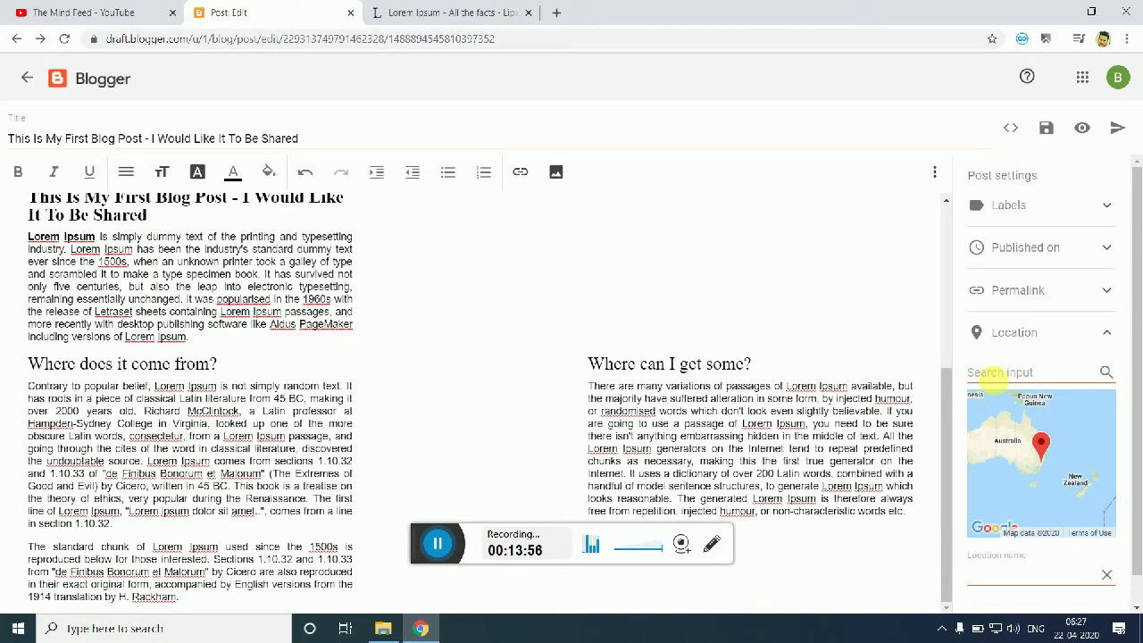
{"action": "left_click_drag", "start_coordinate": [945, 430], "coordinate": [983, 250]}
{"action": "left_click_drag", "start_coordinate": [1137, 361], "coordinate": [1138, 452]}
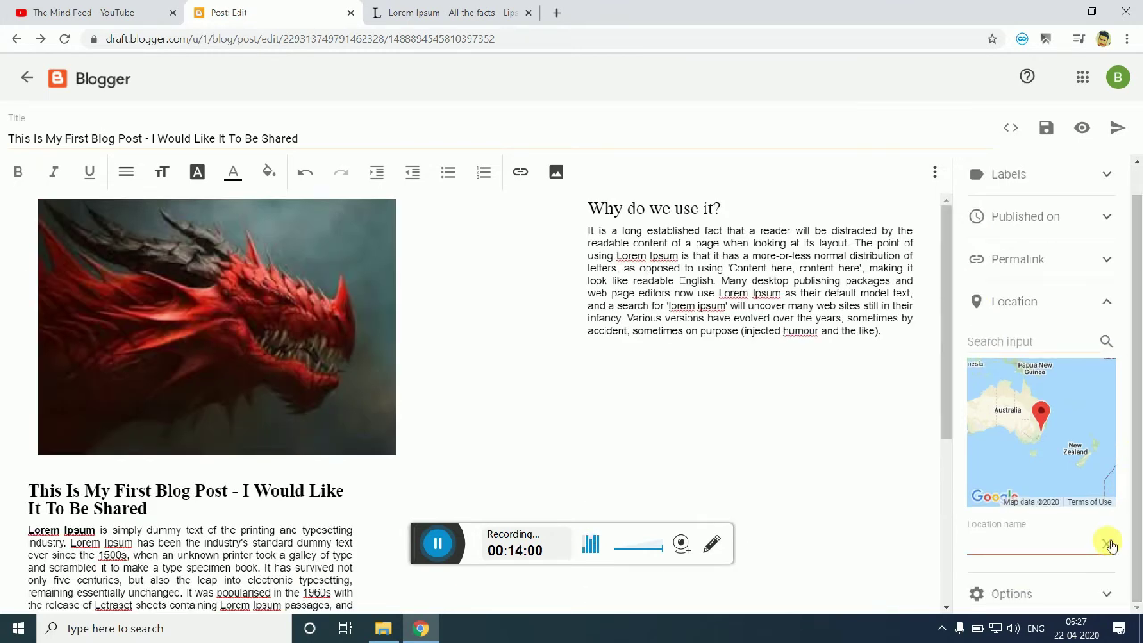
{"action": "left_click", "coordinate": [1066, 303]}
{"action": "left_click", "coordinate": [1035, 373]}
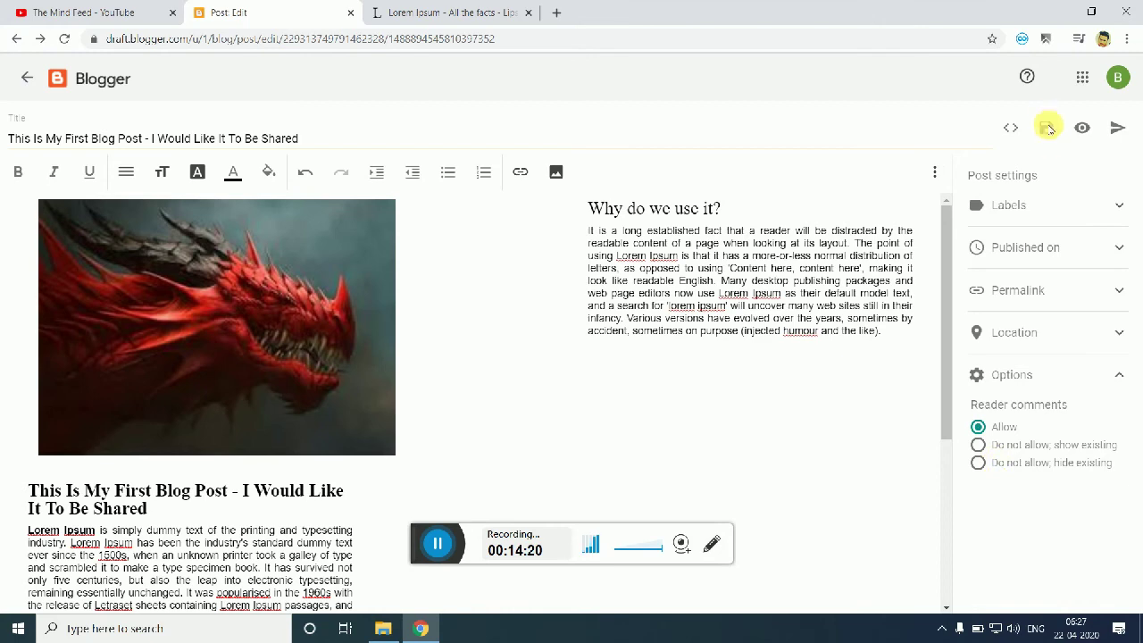
{"action": "left_click", "coordinate": [1108, 130]}
Step: Confirm publishing and view the post live on the blog
{"action": "left_click", "coordinate": [636, 370]}
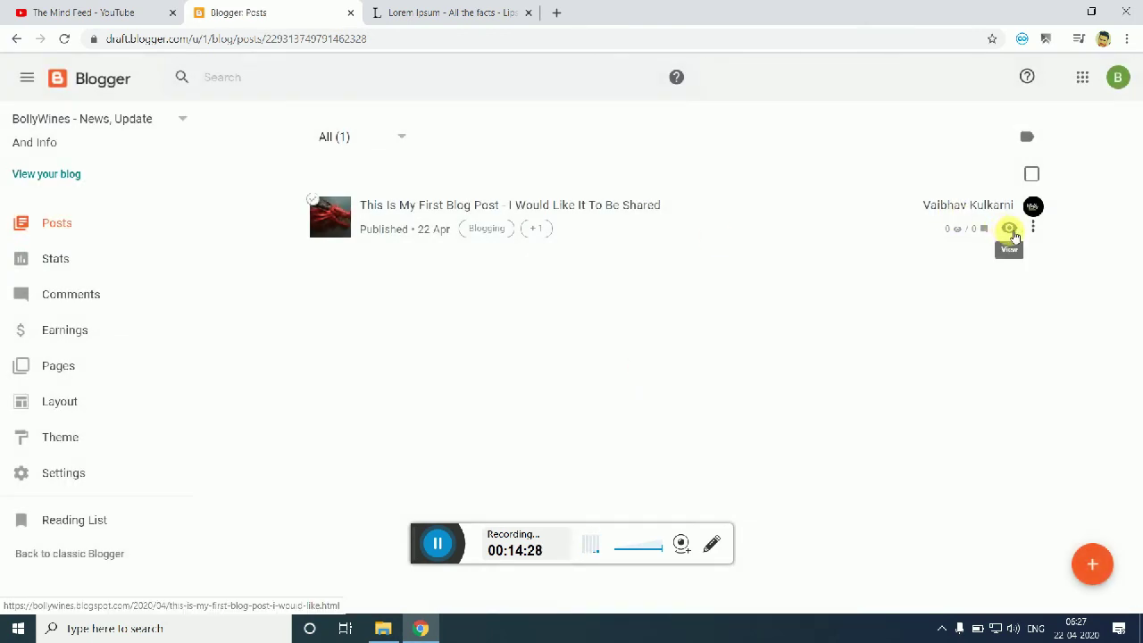
{"action": "left_click", "coordinate": [1009, 230]}
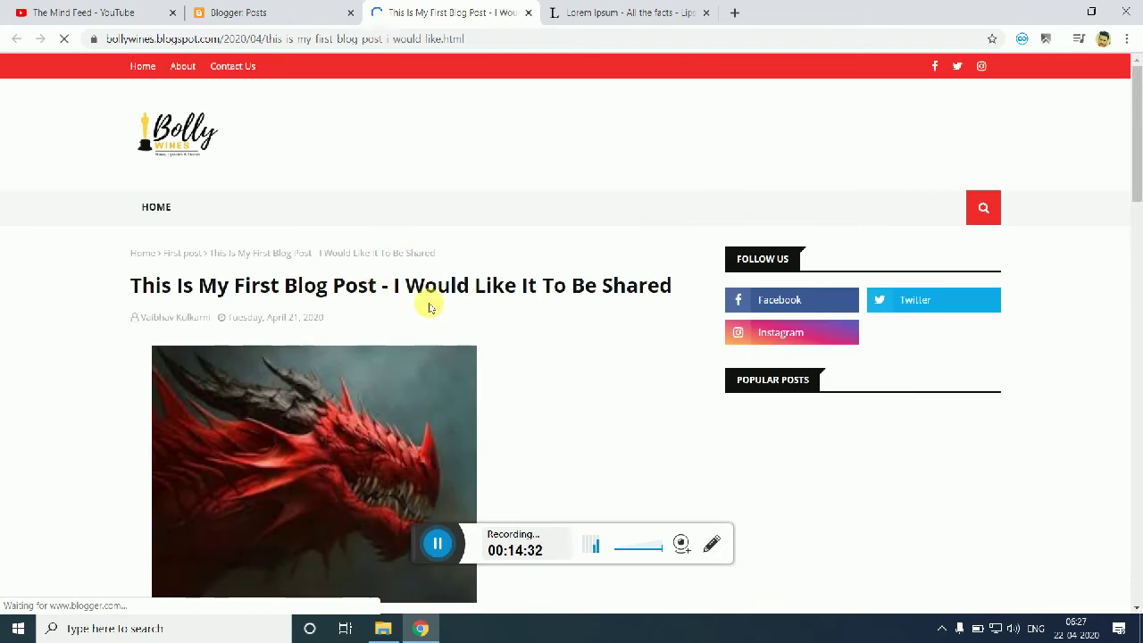
{"action": "left_click_drag", "start_coordinate": [1137, 147], "coordinate": [1102, 186]}
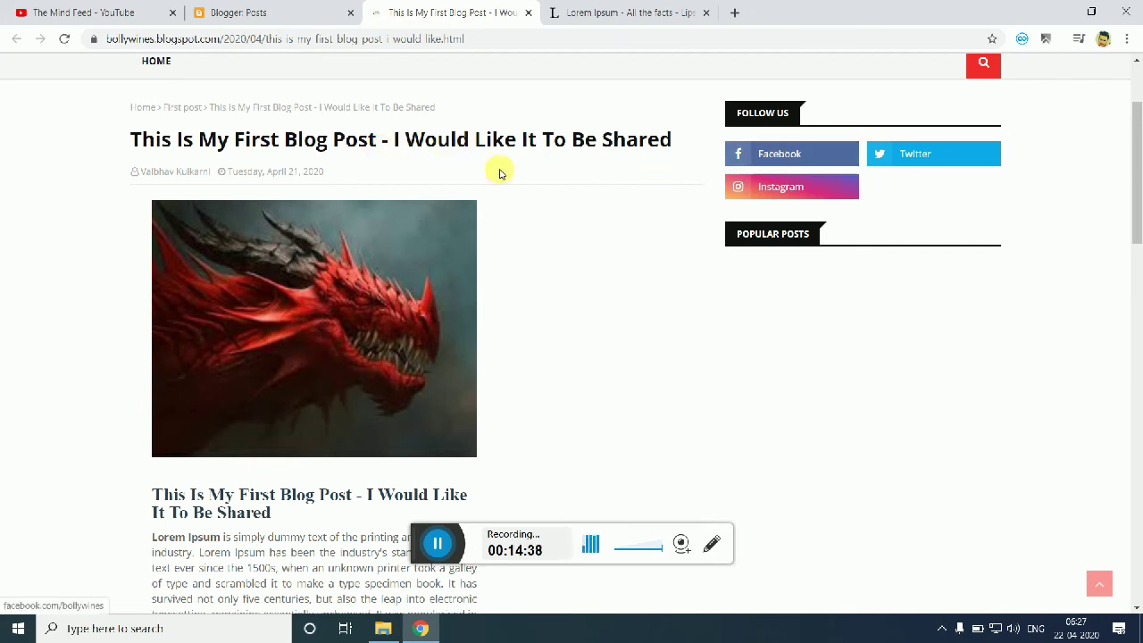
{"action": "left_click_drag", "start_coordinate": [1137, 177], "coordinate": [1137, 261]}
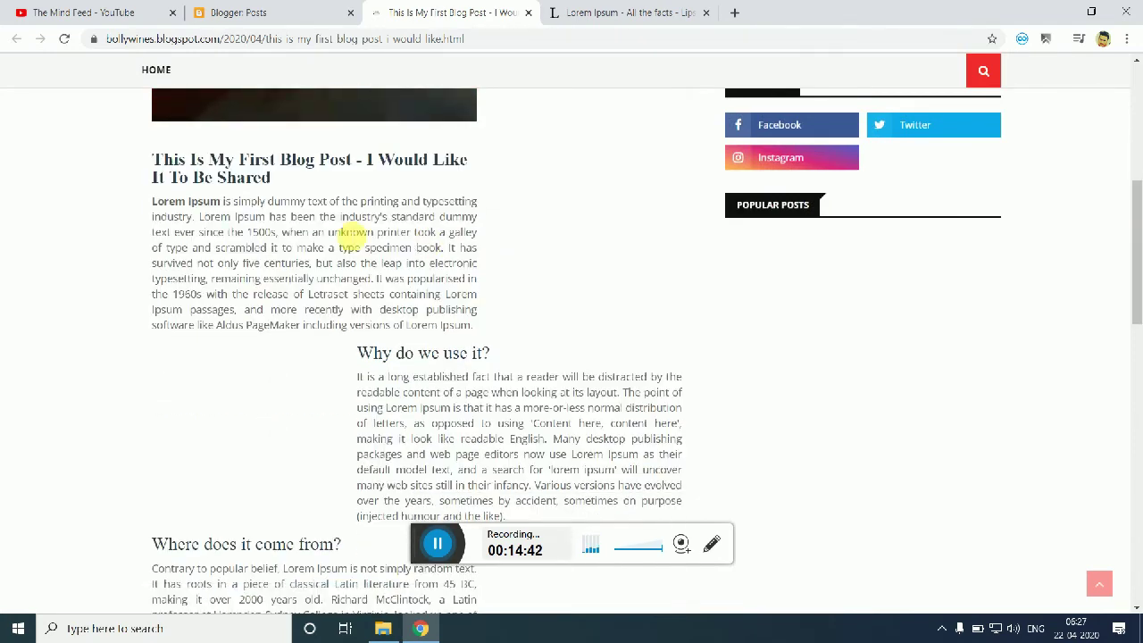
Step: Read through the live post, then go to the BollyWines home page via the logo
{"action": "left_click_drag", "start_coordinate": [150, 163], "coordinate": [278, 182]}
{"action": "left_click", "coordinate": [304, 184]}
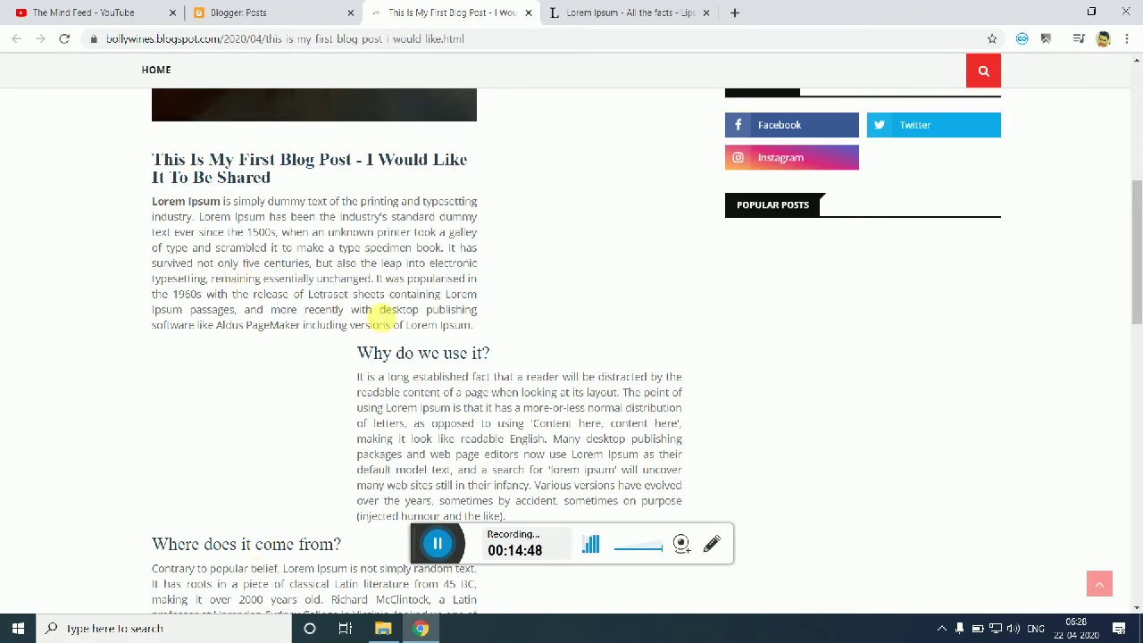
{"action": "left_click_drag", "start_coordinate": [1132, 320], "coordinate": [1122, 537]}
{"action": "left_click", "coordinate": [1099, 583]}
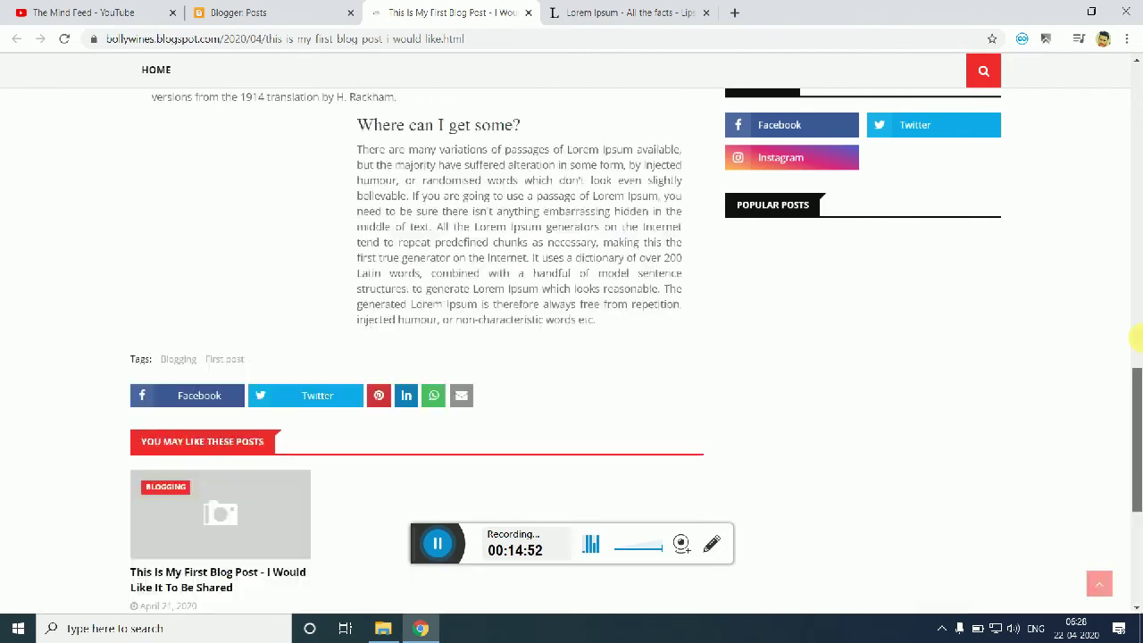
{"action": "left_click", "coordinate": [190, 138]}
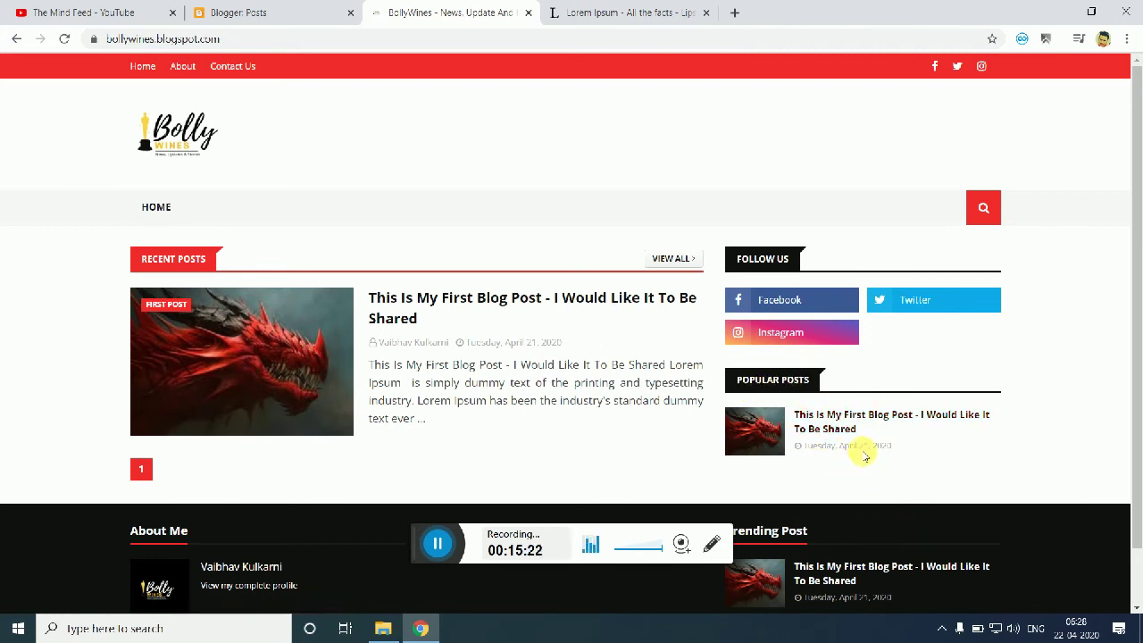
Step: Open the live post, then reload the Posts list and check the post's More actions menu
{"action": "left_click", "coordinate": [425, 297]}
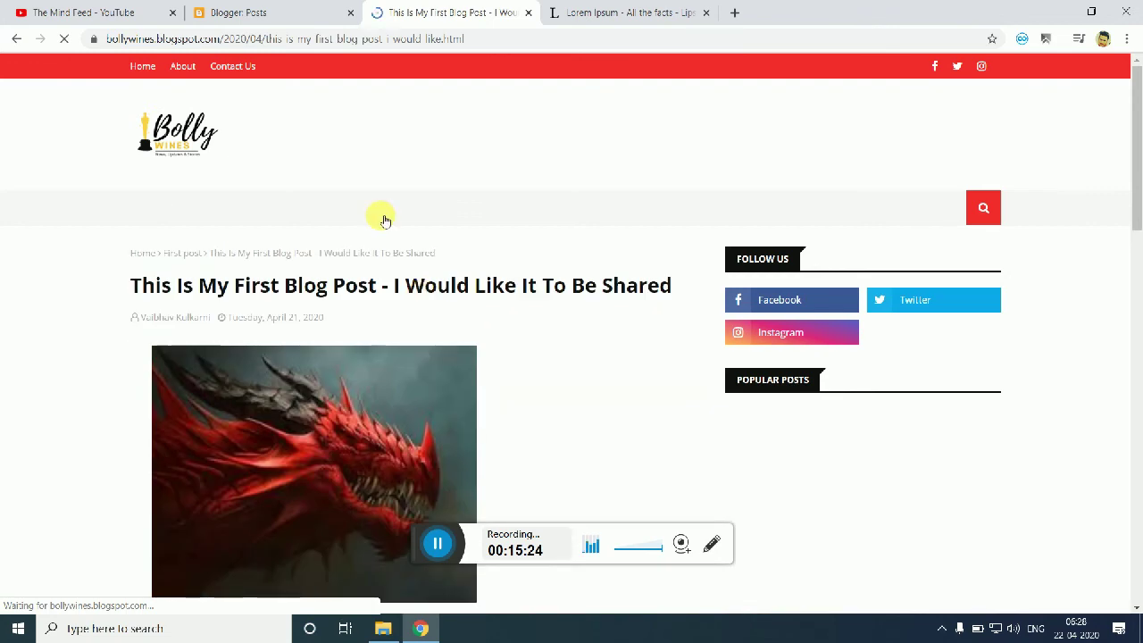
{"action": "left_click", "coordinate": [347, 5]}
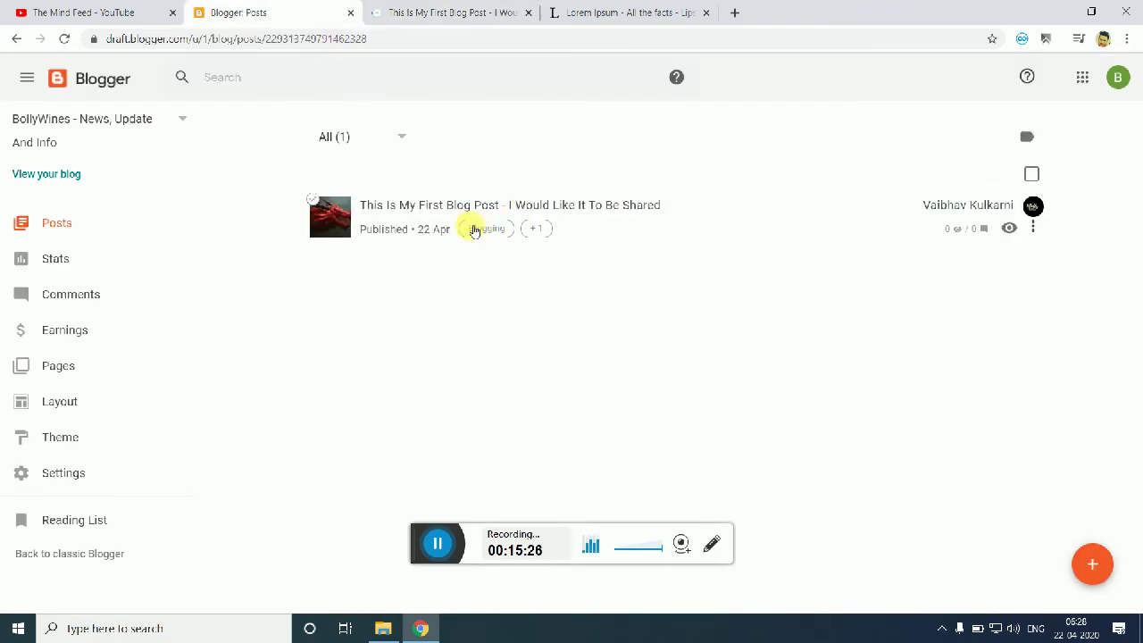
{"action": "left_click", "coordinate": [65, 40]}
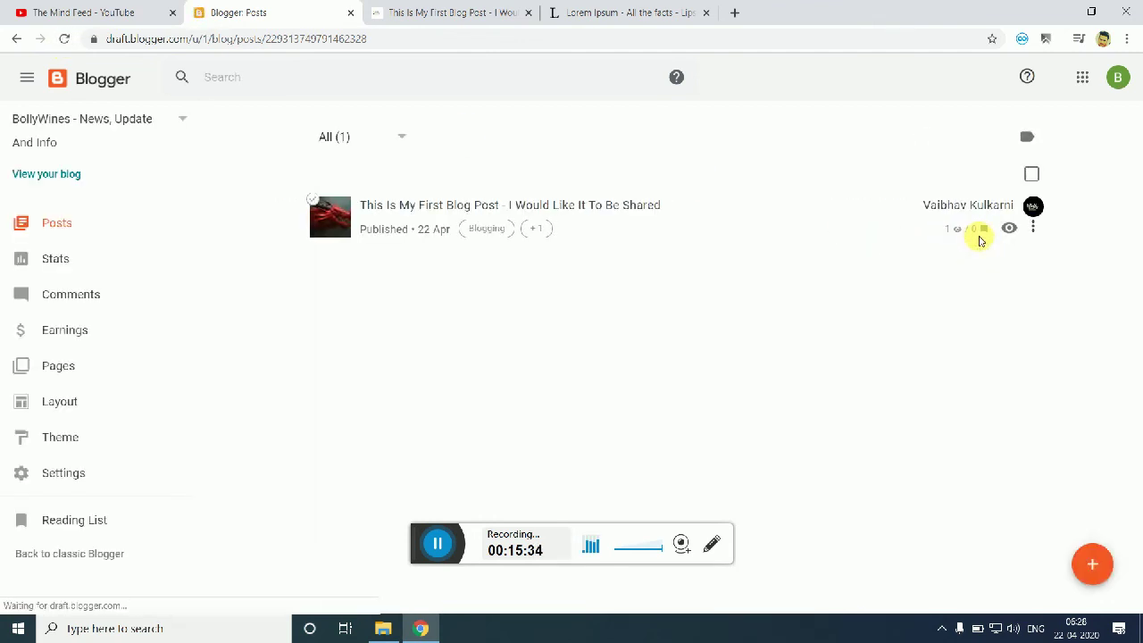
{"action": "left_click", "coordinate": [1033, 232]}
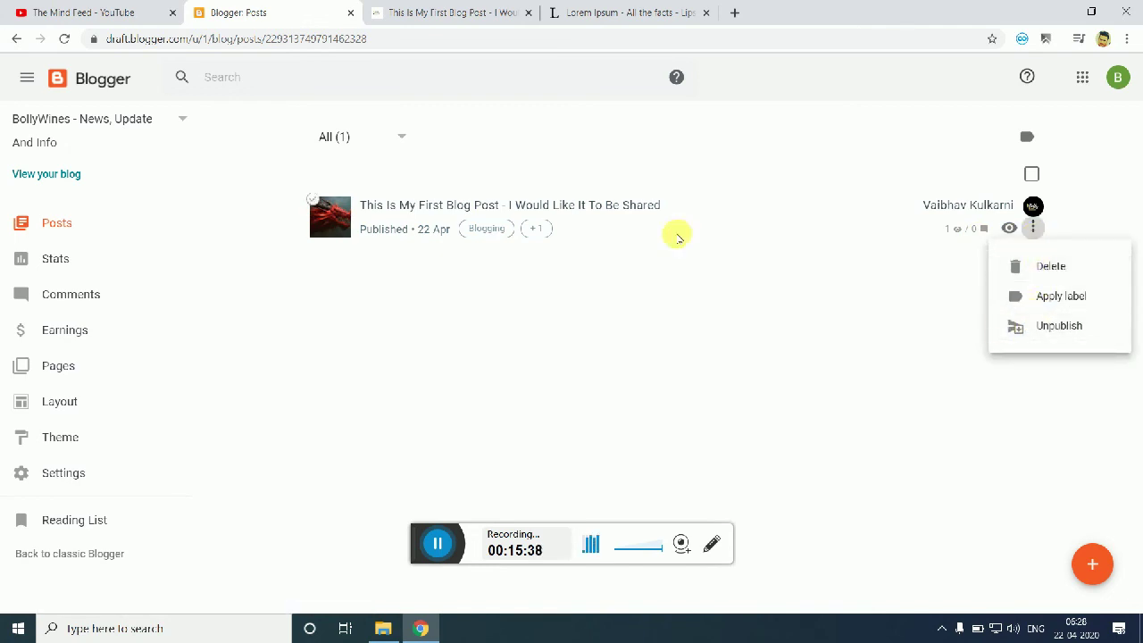
{"action": "left_click", "coordinate": [550, 266]}
Step: Back on the live post, scroll down and open the Blogging label page
{"action": "left_click", "coordinate": [461, 6]}
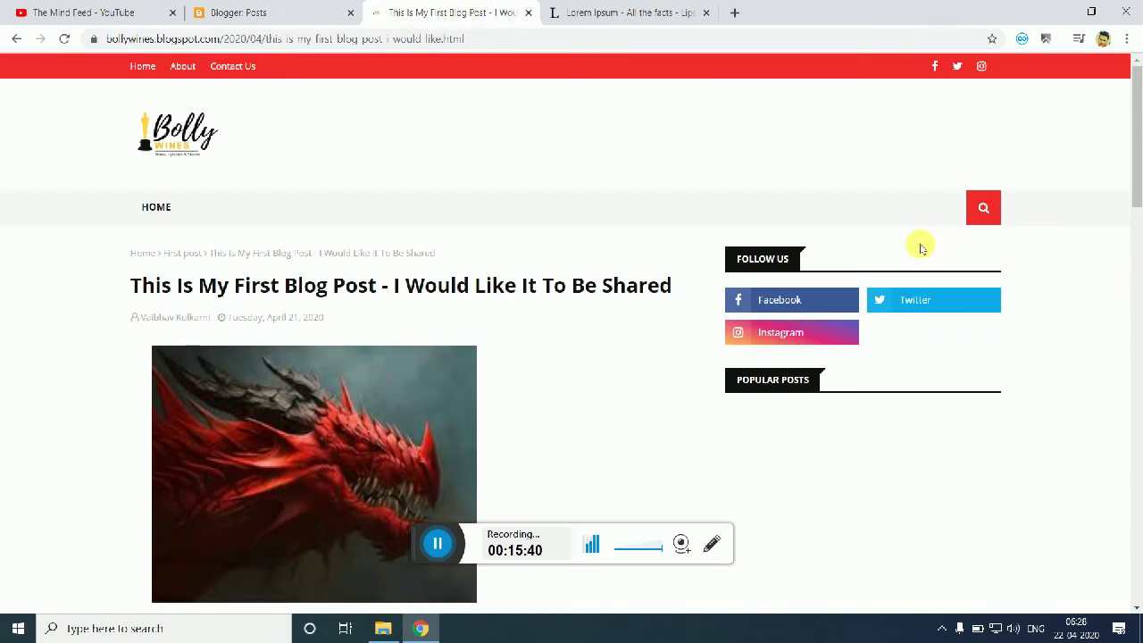
{"action": "scroll", "coordinate": [1131, 401], "scroll_direction": "down", "scroll_amount": 10}
{"action": "scroll", "coordinate": [1134, 435], "scroll_direction": "down", "scroll_amount": 4}
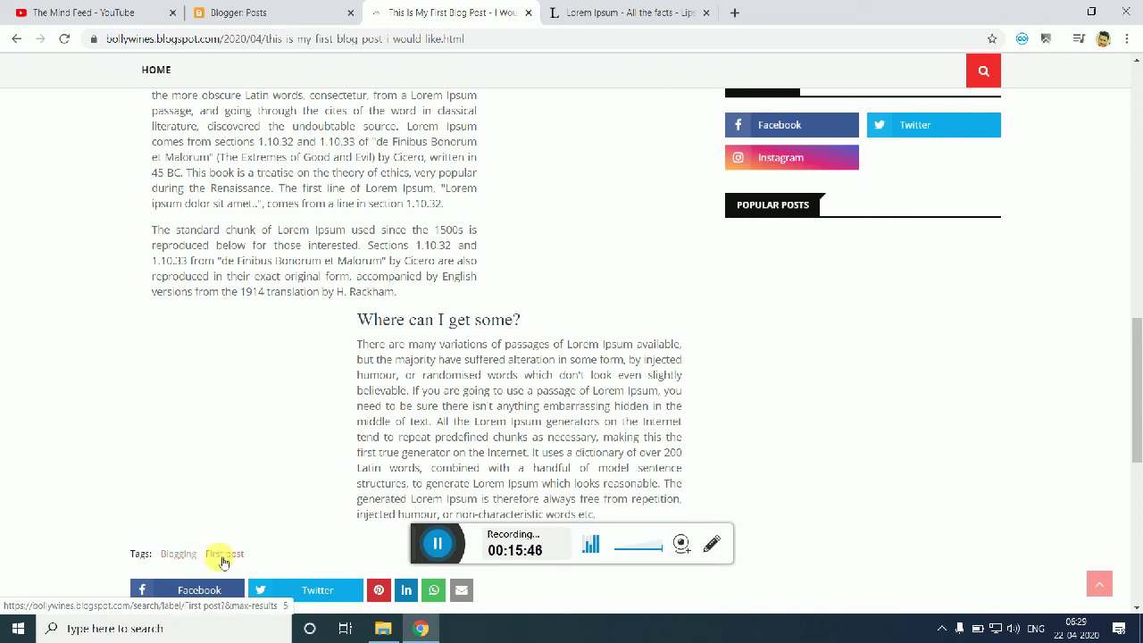
{"action": "left_click", "coordinate": [182, 560]}
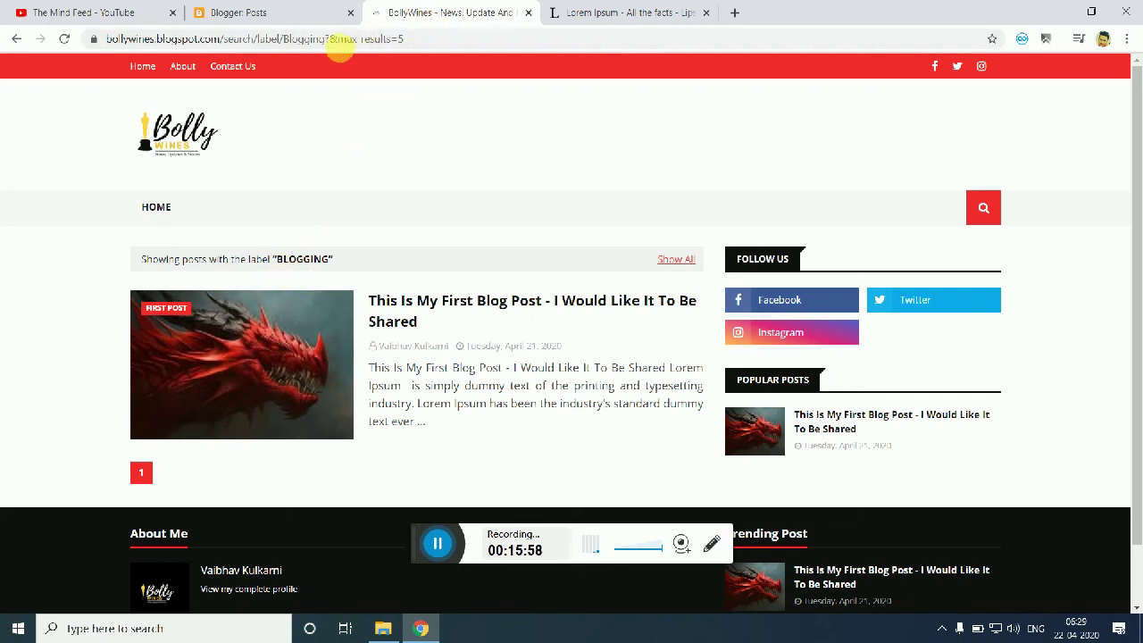
Step: Copy the Blogging label page's URL and open Blogger's Layout page
{"action": "left_click_drag", "start_coordinate": [330, 44], "coordinate": [53, 49]}
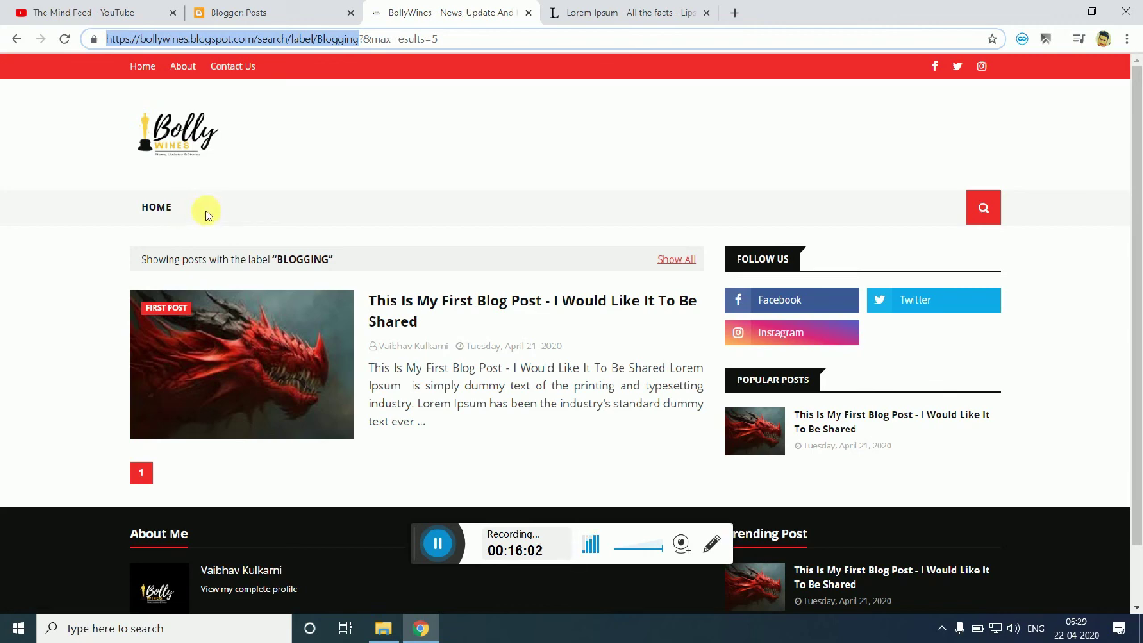
{"action": "left_click", "coordinate": [9, 18]}
{"action": "left_click", "coordinate": [225, 11]}
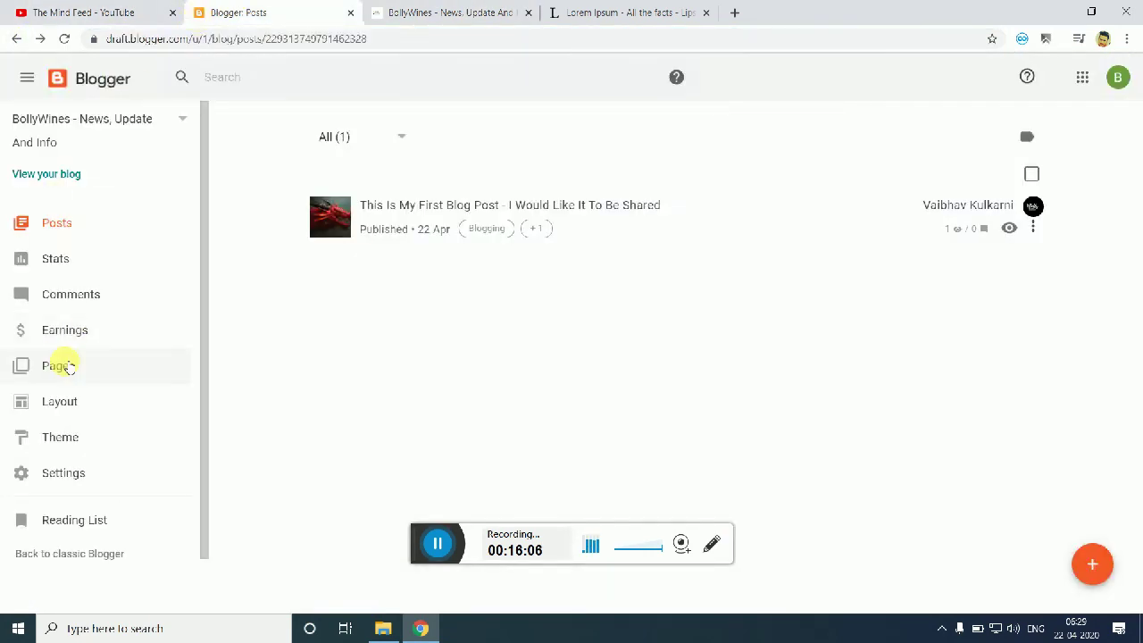
{"action": "left_click", "coordinate": [108, 410]}
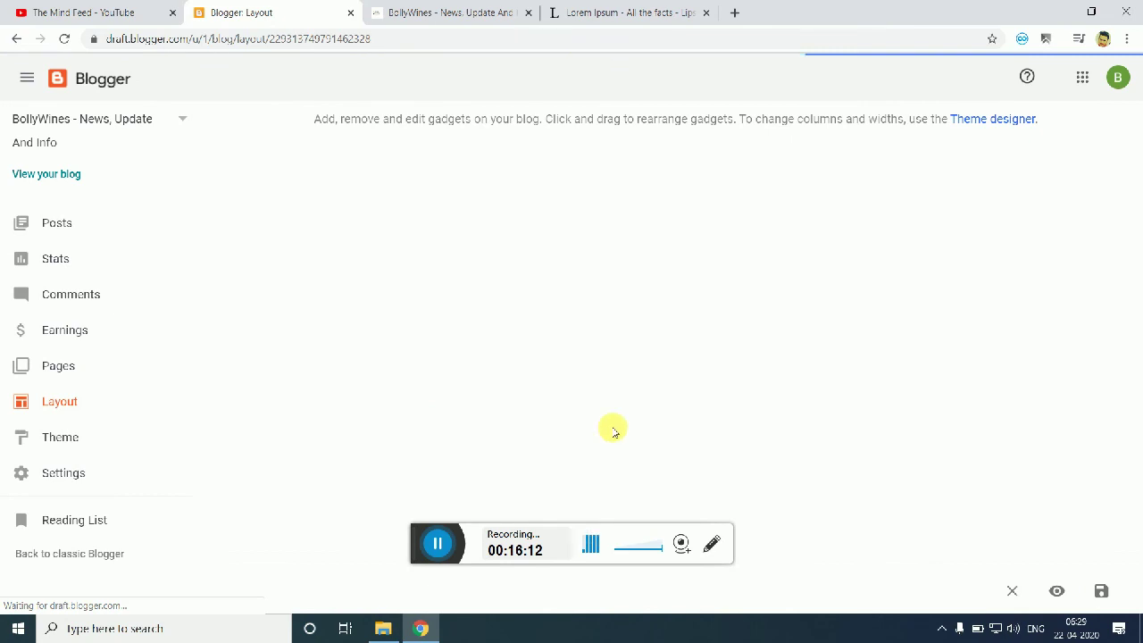
{"action": "left_click", "coordinate": [424, 11]}
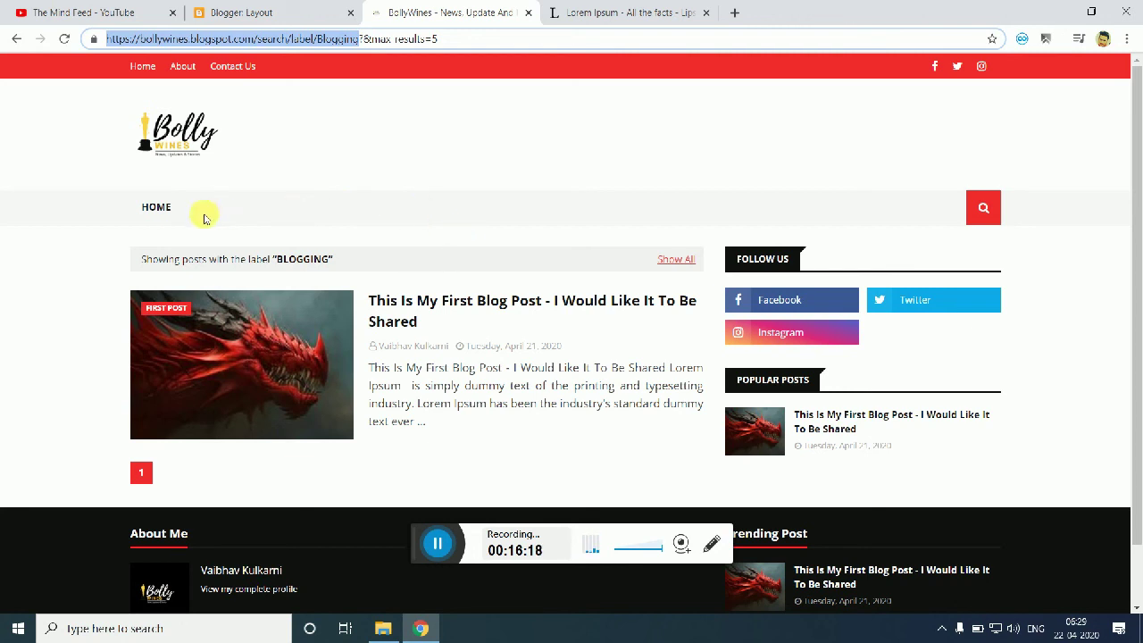
{"action": "left_click", "coordinate": [268, 12]}
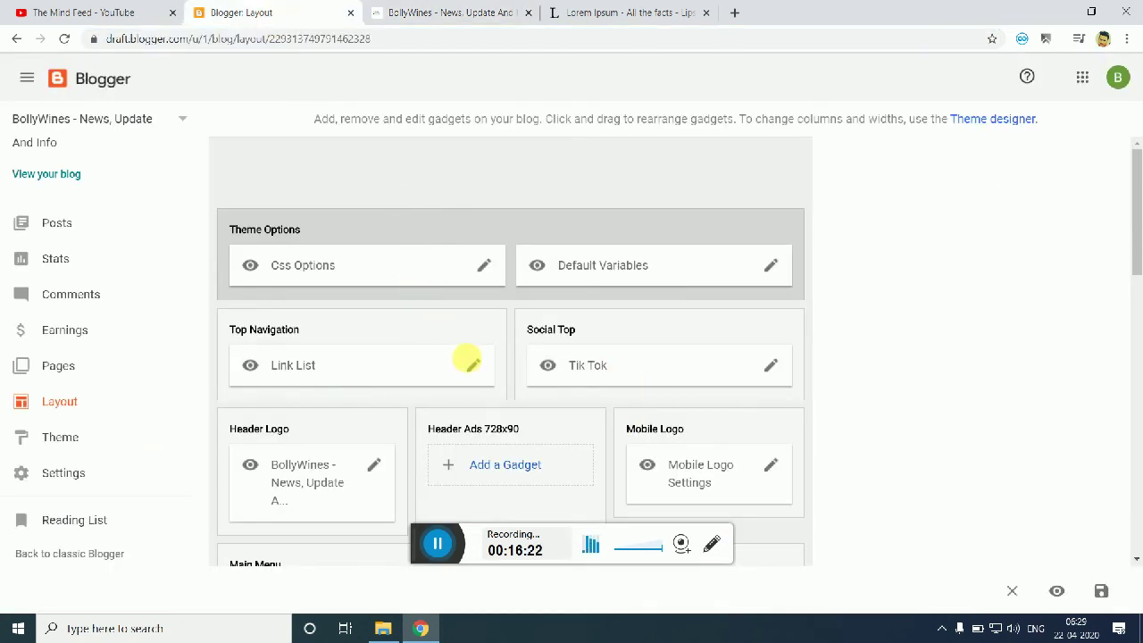
Step: Add a new 'Blogging' entry to the Main Menu link list, pointing to the Blogging label page
{"action": "left_click_drag", "start_coordinate": [1136, 232], "coordinate": [1138, 286]}
{"action": "left_click", "coordinate": [771, 431]}
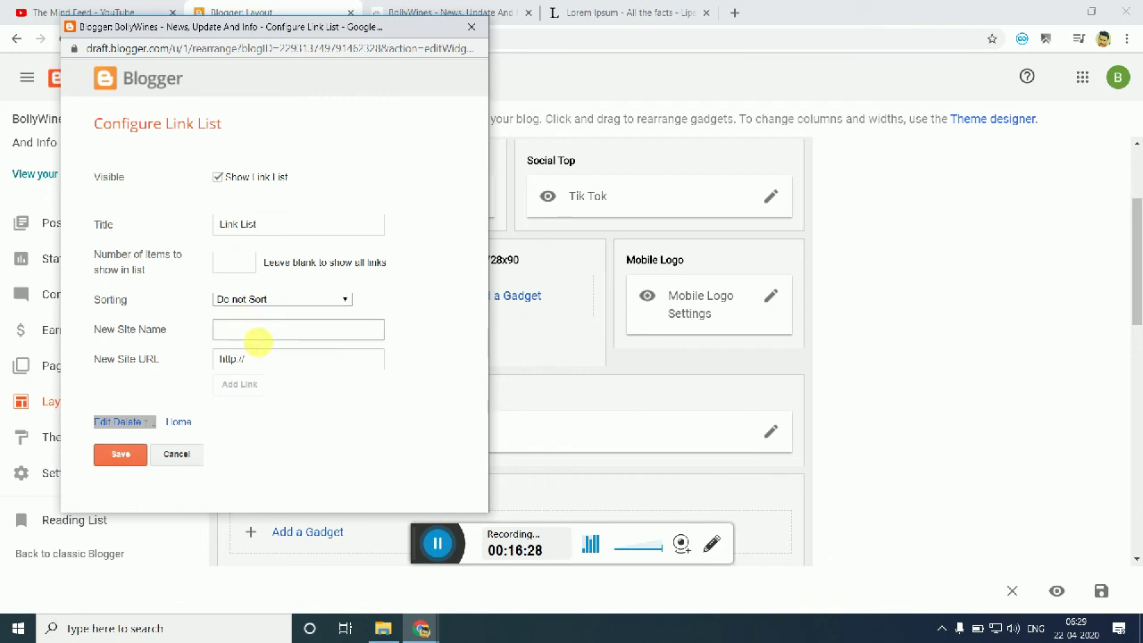
{"action": "left_click", "coordinate": [295, 329]}
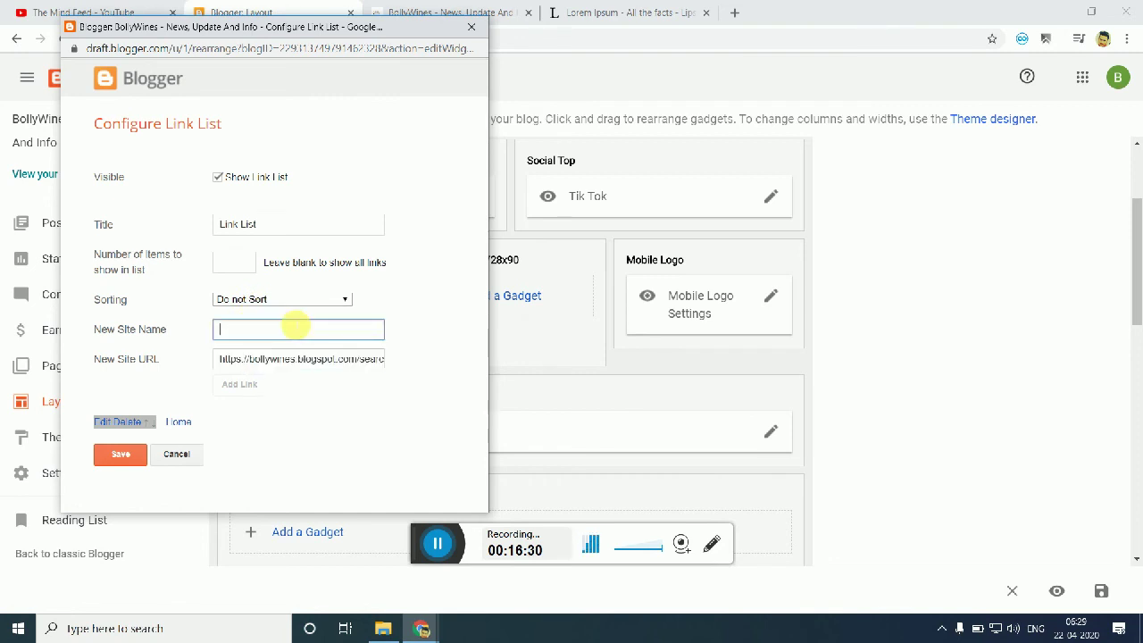
{"action": "type", "text": "P"}
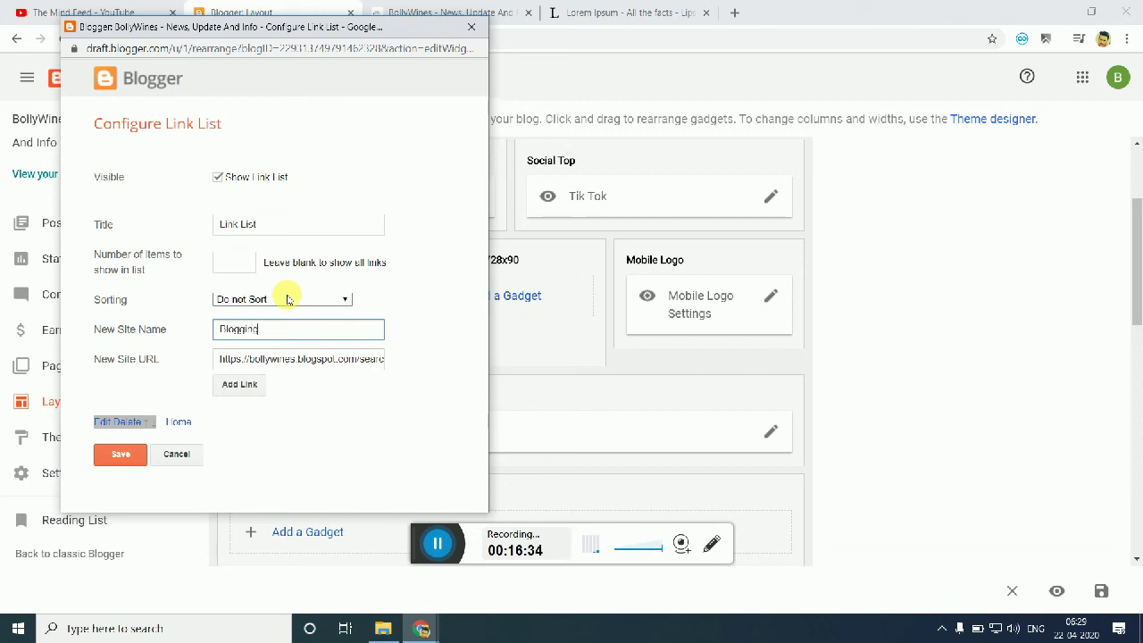
{"action": "type", "text": "logging"}
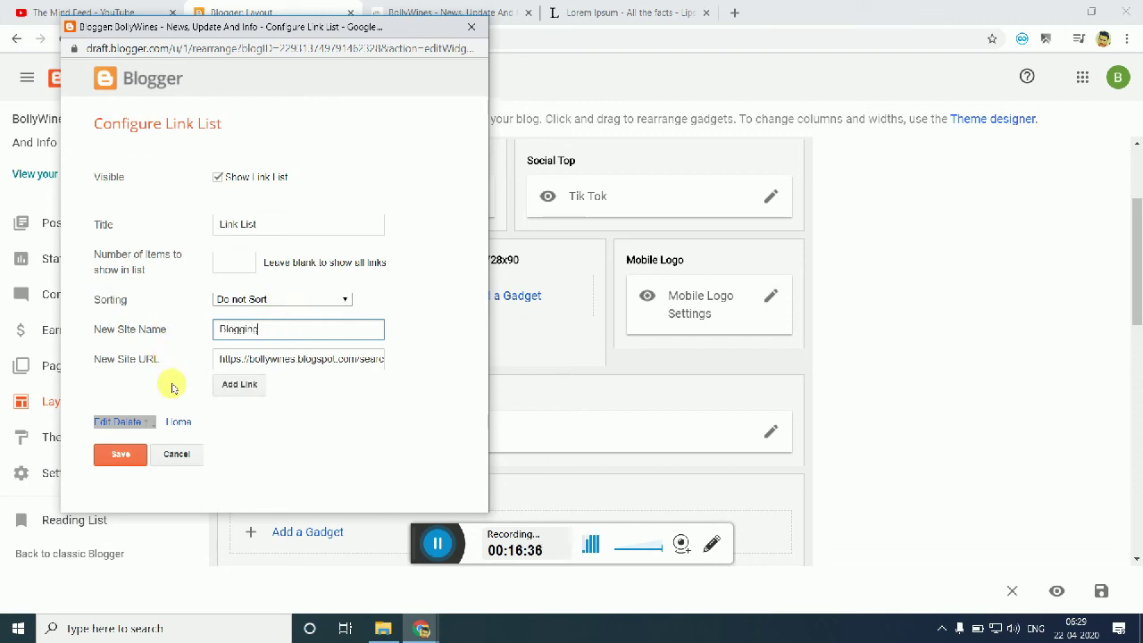
{"action": "left_click", "coordinate": [249, 391]}
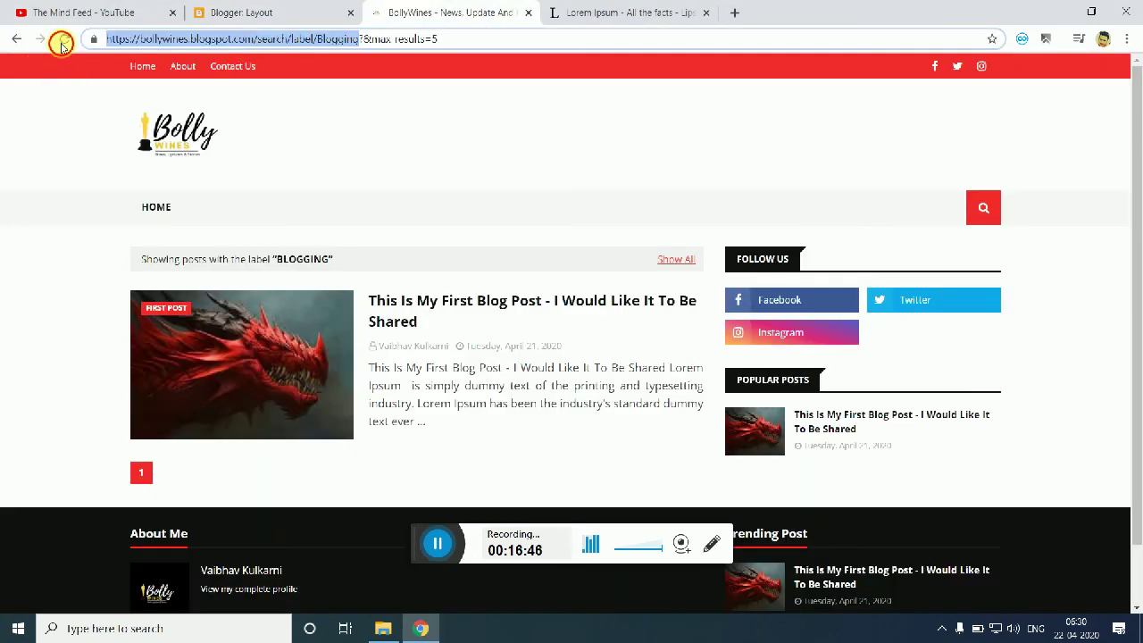
Step: Reload the live blog, go Home, and open the new BLOGGING menu item to view its labelled posts
{"action": "left_click", "coordinate": [64, 40]}
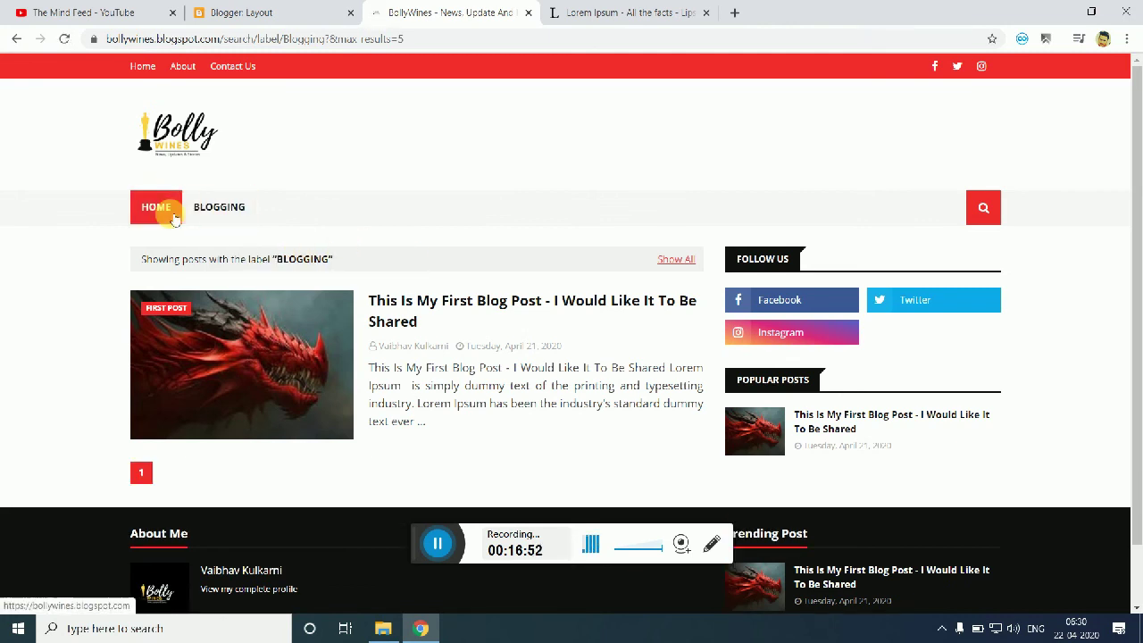
{"action": "left_click", "coordinate": [199, 150]}
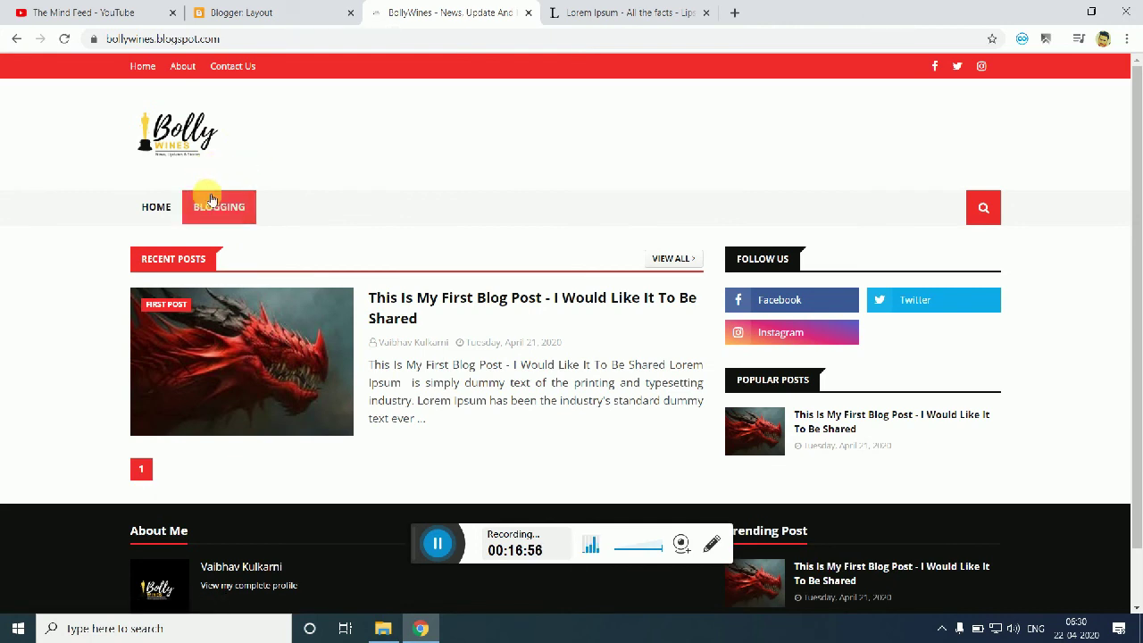
{"action": "left_click", "coordinate": [226, 215]}
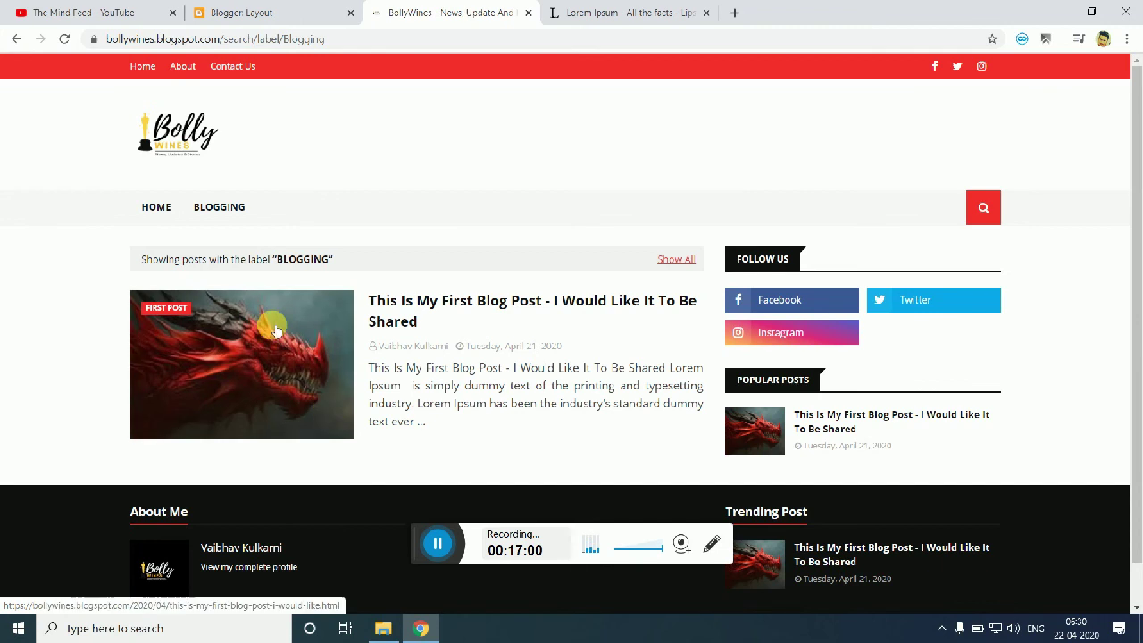
{"action": "left_click_drag", "start_coordinate": [140, 265], "coordinate": [326, 259]}
{"action": "left_click", "coordinate": [348, 263]}
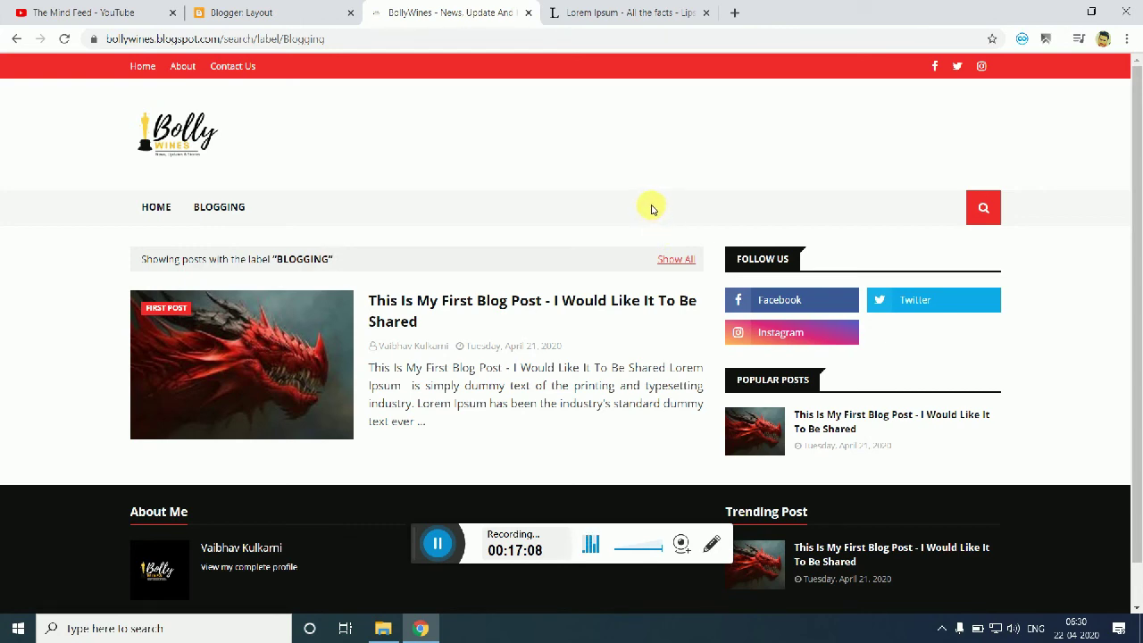
Step: Close the live blog and Lorem Ipsum tabs, returning to the Blogger layout
{"action": "left_click", "coordinate": [301, 9]}
{"action": "left_click", "coordinate": [442, 13]}
{"action": "left_click", "coordinate": [527, 13]}
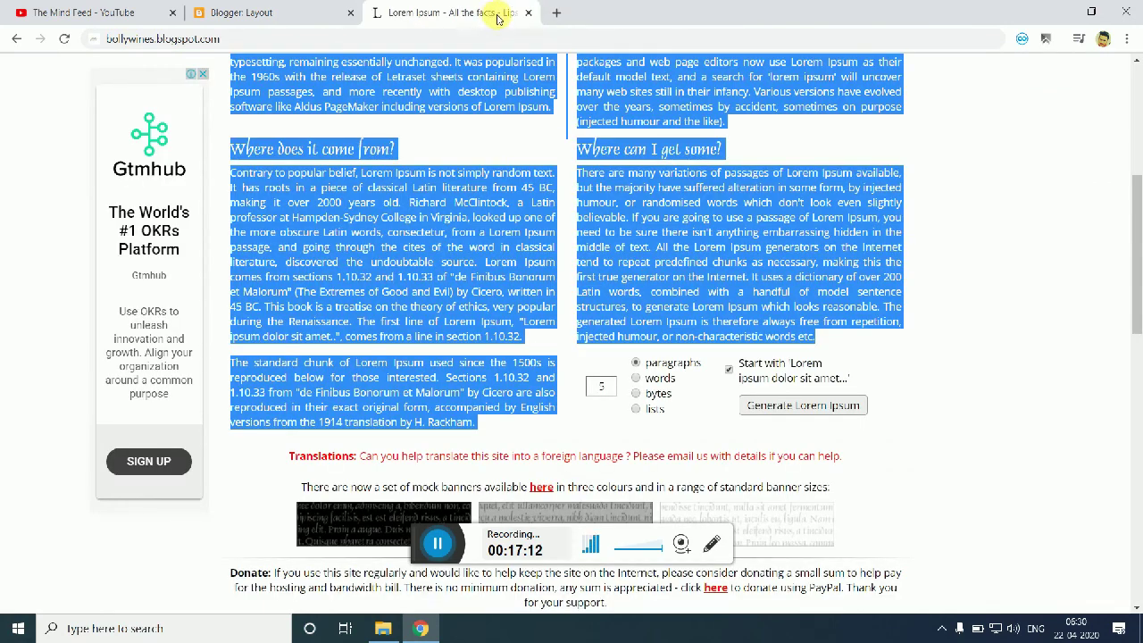
{"action": "left_click", "coordinate": [528, 13]}
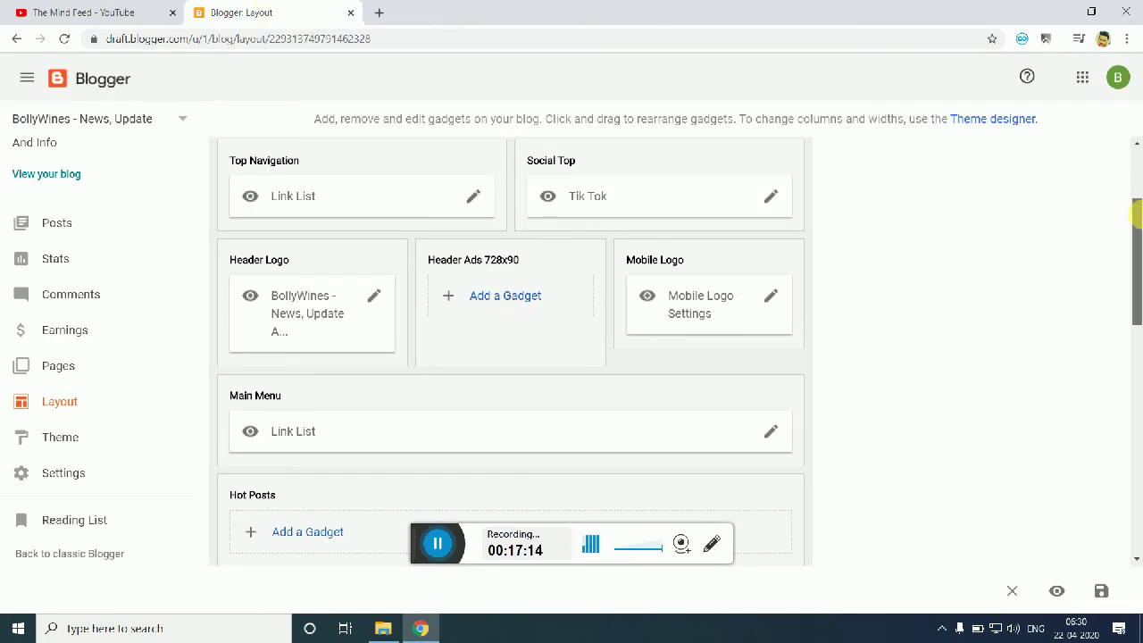
{"action": "left_click_drag", "start_coordinate": [1135, 209], "coordinate": [1134, 159]}
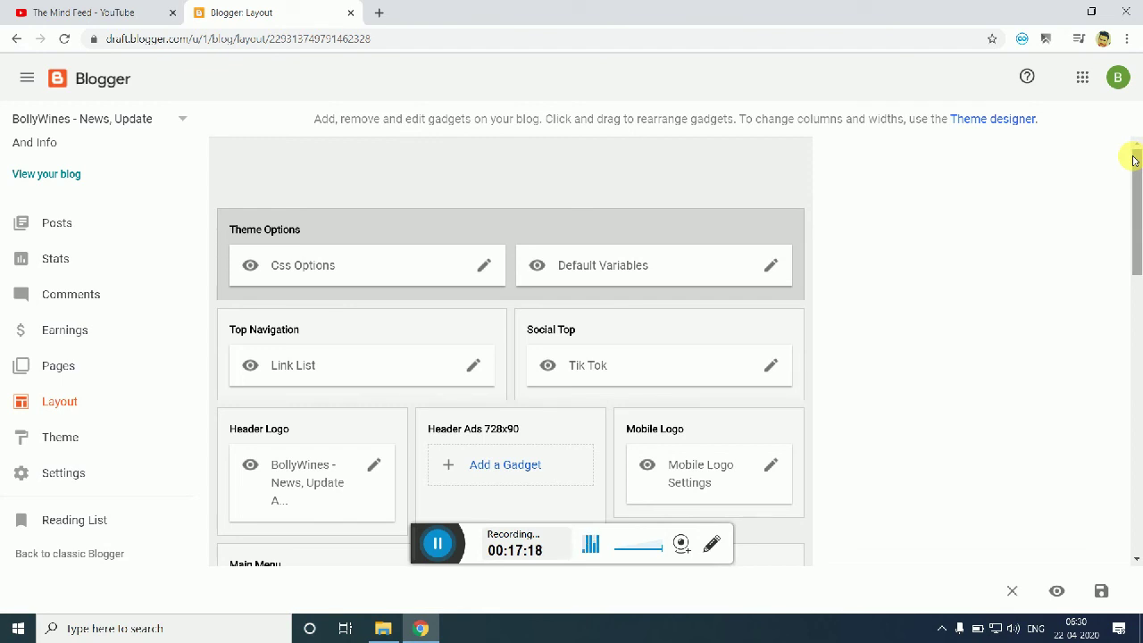
{"action": "left_click", "coordinate": [437, 544]}
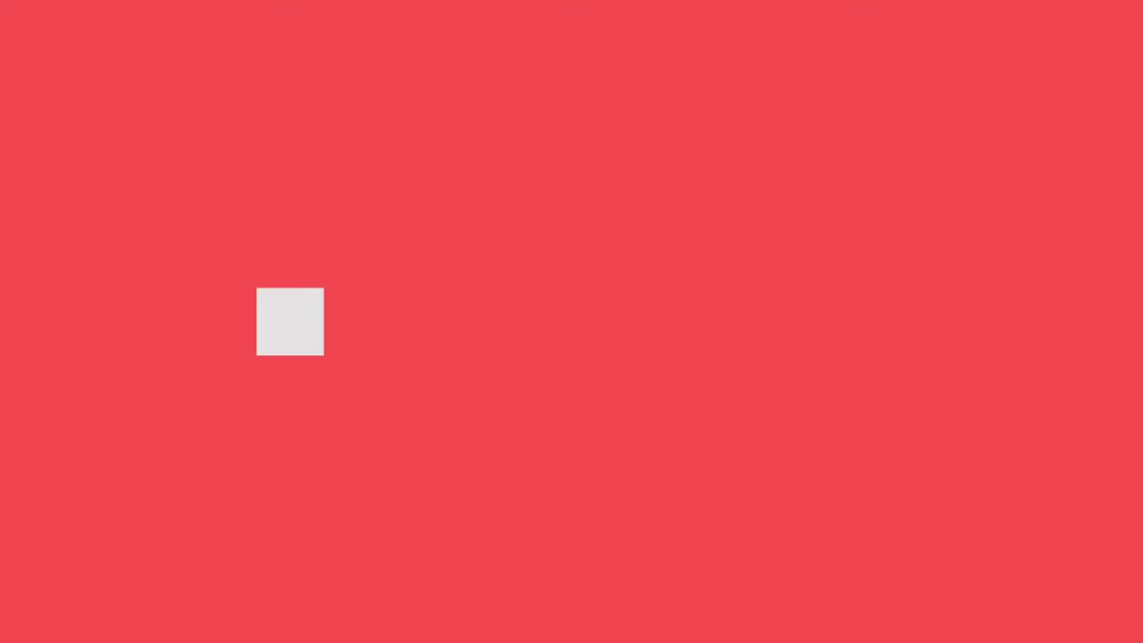